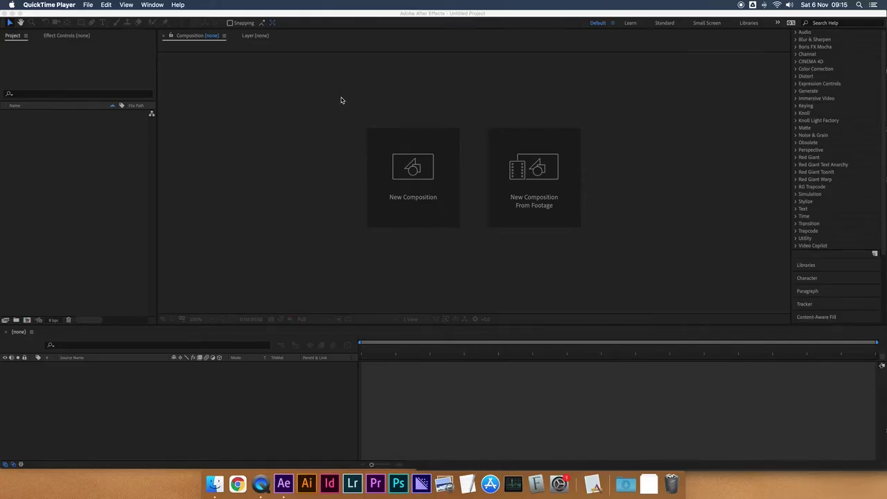
In After Effects, start a new 1920×1080, 30 fps, 6-second composition named Comp 1.
click(338, 101)
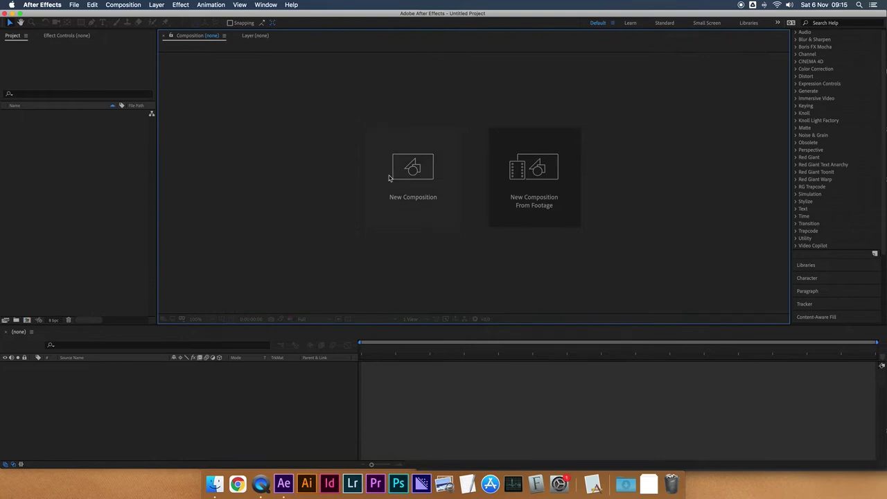
click(413, 165)
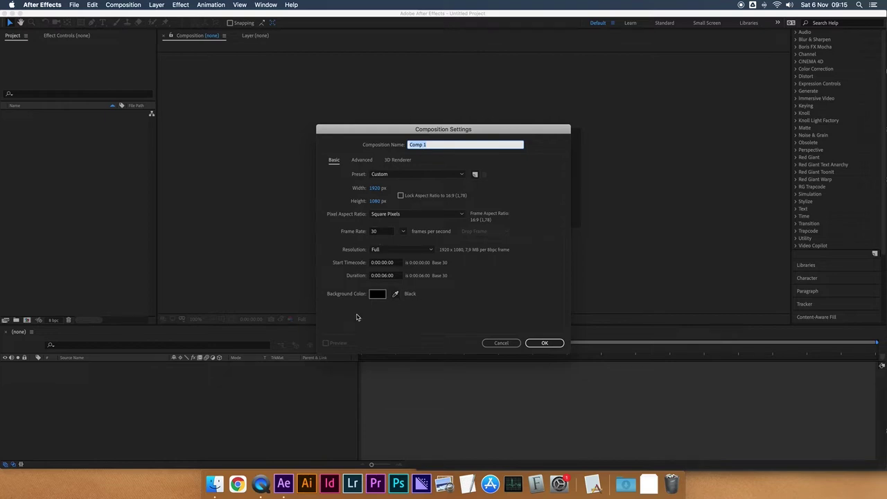
Confirm the Comp 1 settings and set the viewer magnification to Fit up to 200%.
click(544, 343)
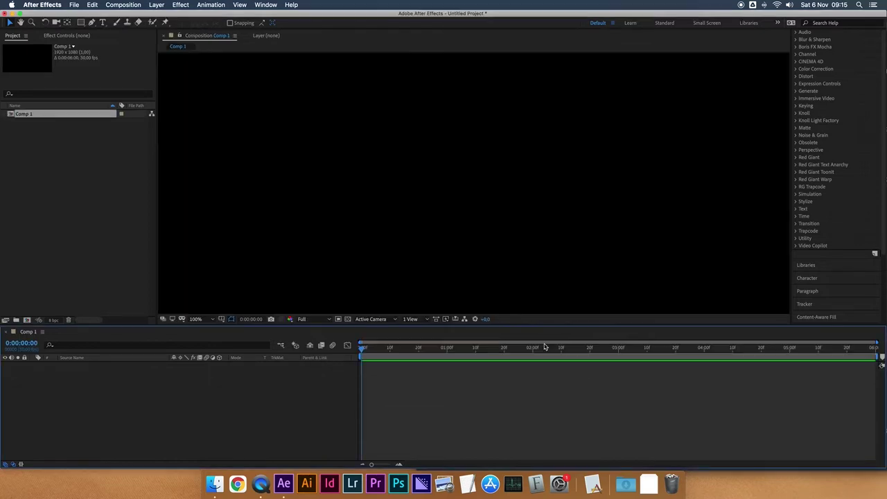
click(208, 318)
click(208, 174)
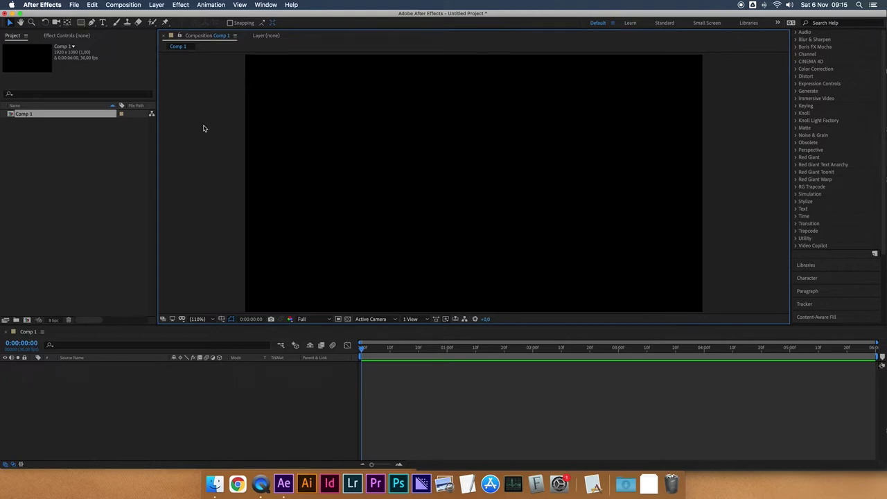
Save the project with Cmd+S into the 00 Guard folder under the name Titoli1.
key(super+s)
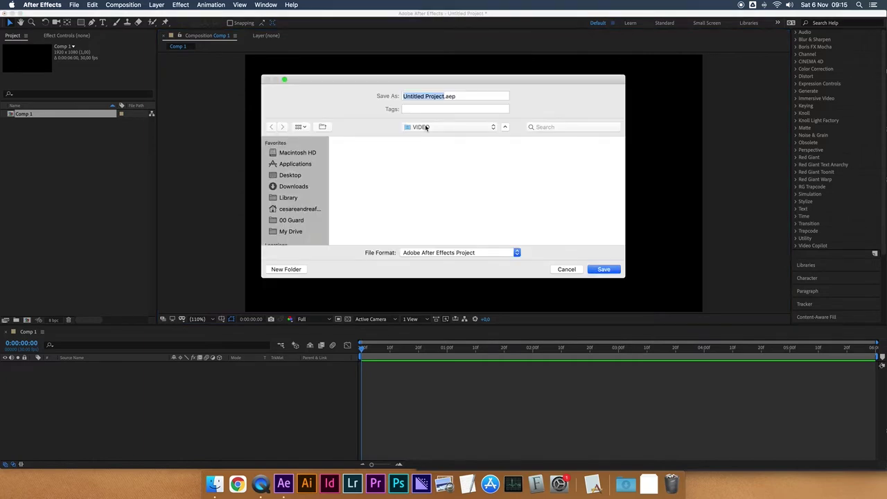
click(305, 220)
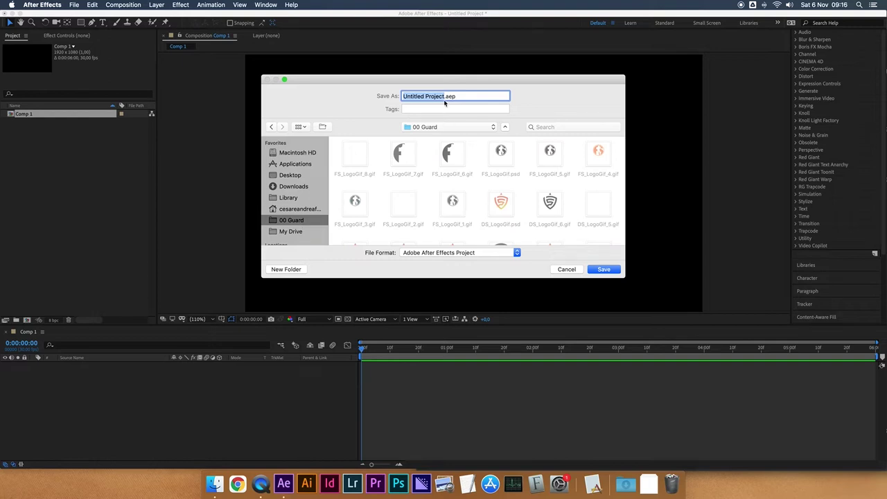
text(Titoli1)
key(Return)
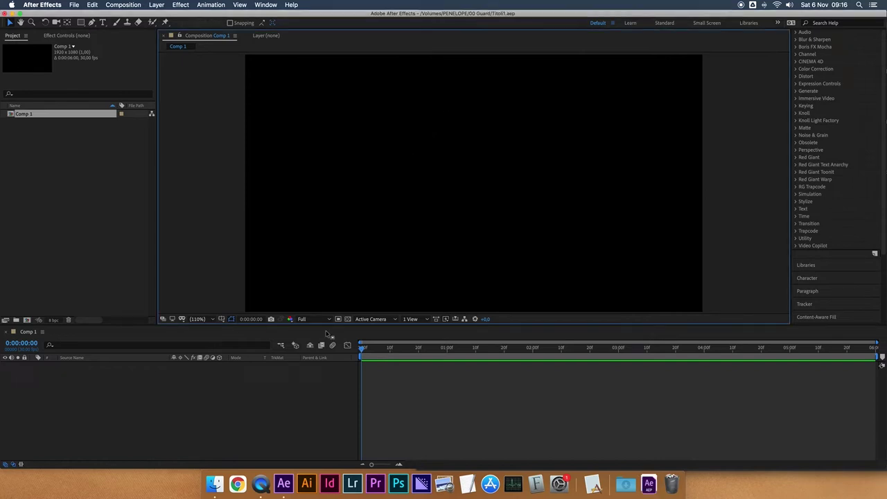
Show the transparency checkerboard in the viewer and import _MG_1682-HDR_MOD.jpg into the project.
click(347, 319)
click(347, 320)
click(347, 320)
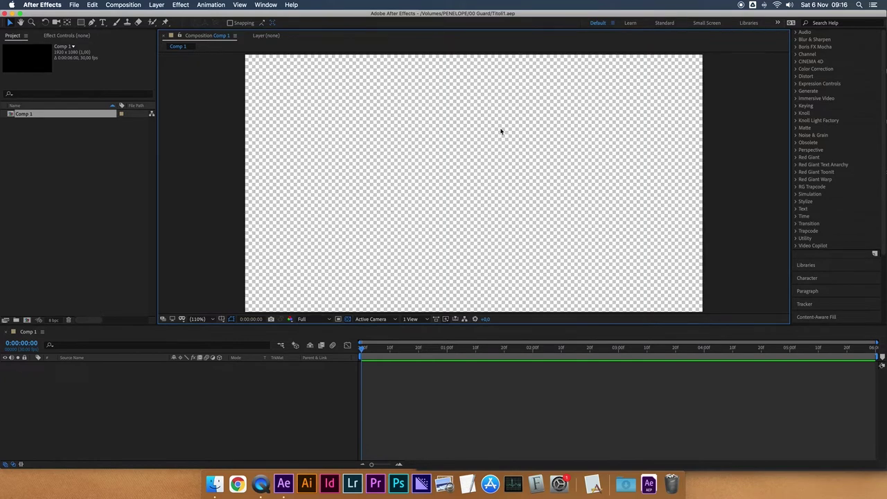
click(347, 318)
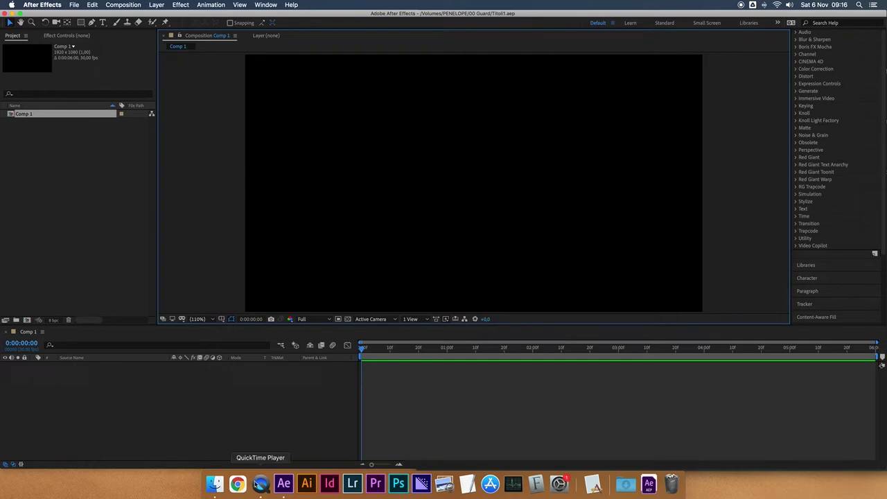
click(347, 320)
click(348, 319)
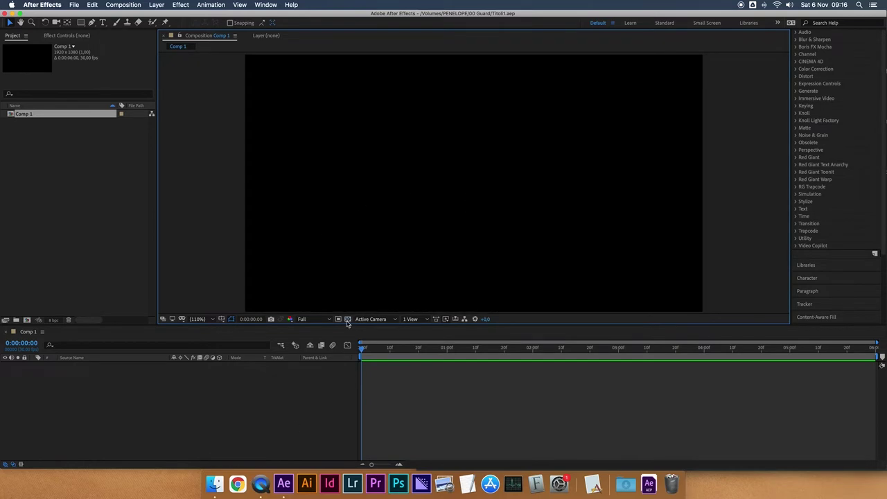
click(347, 319)
mouse_move(215, 478)
mouse_down()
mouse_move(29, 122)
mouse_move(79, 376)
mouse_up()
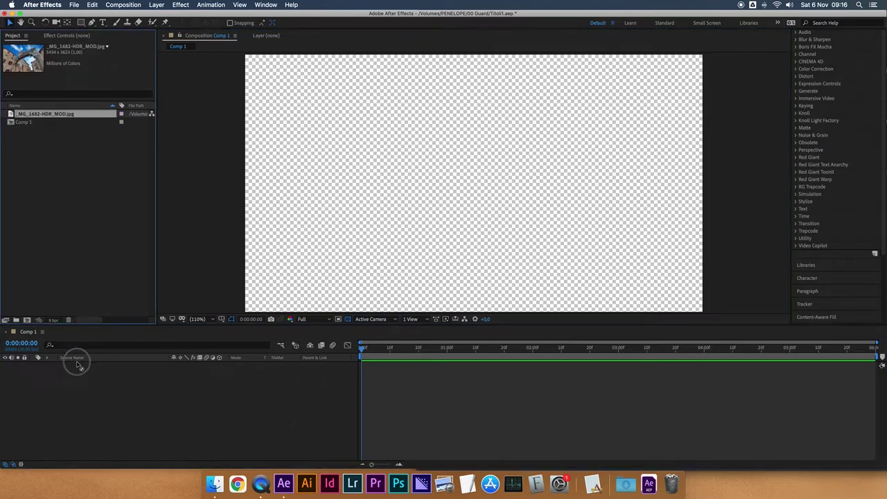
Add _MG_1682-HDR_MOD.jpg to Comp 1 as a layer, scale it to 36%, and collapse its properties.
drag(78, 376, 78, 376)
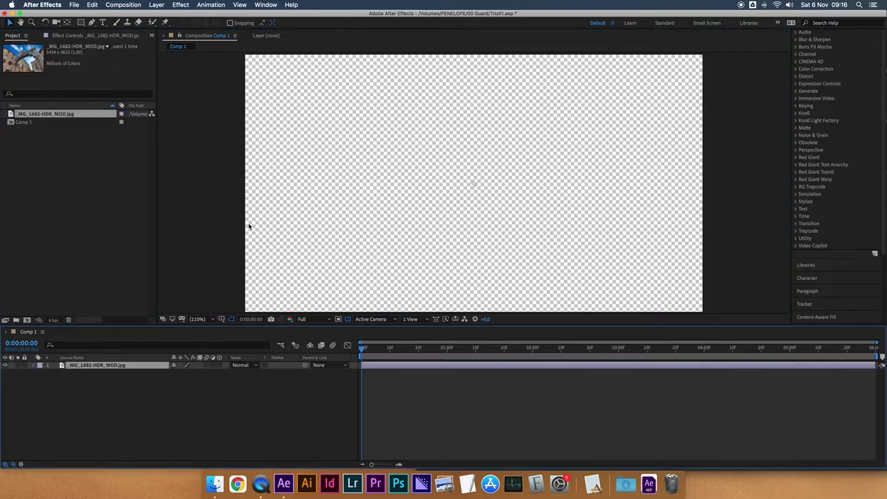
click(425, 181)
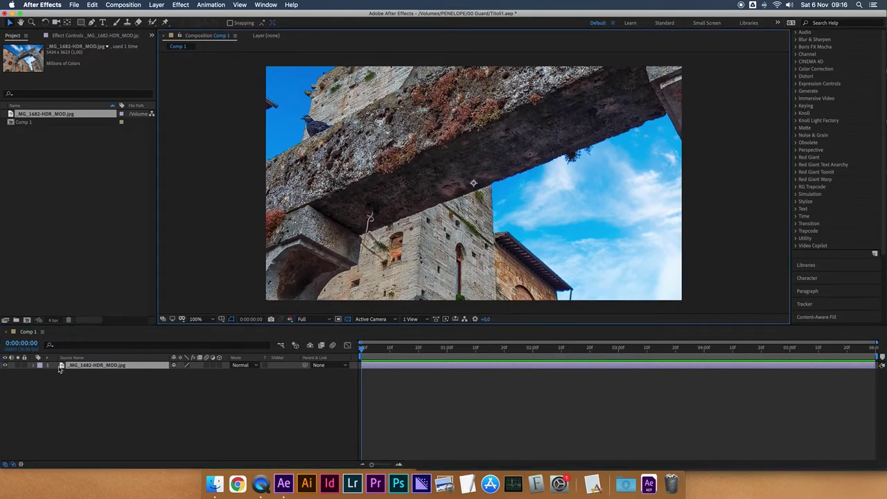
key(s)
drag(180, 375, 153, 372)
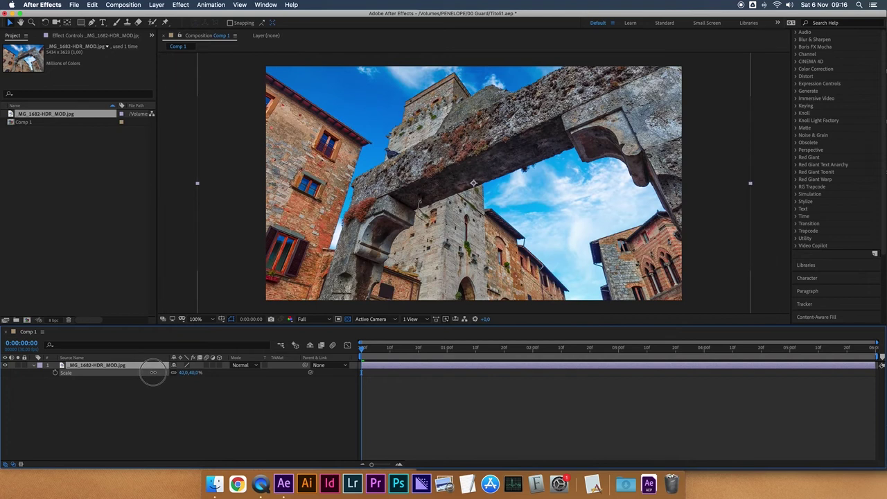
drag(154, 372, 151, 372)
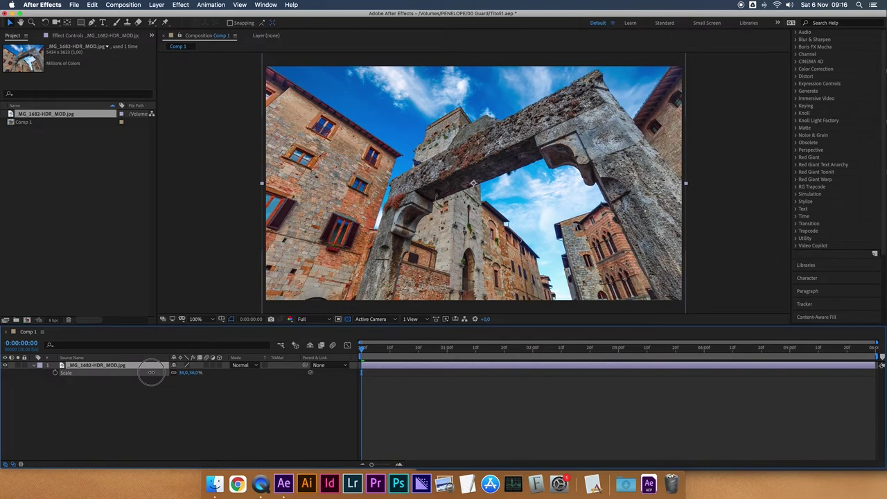
drag(151, 372, 154, 373)
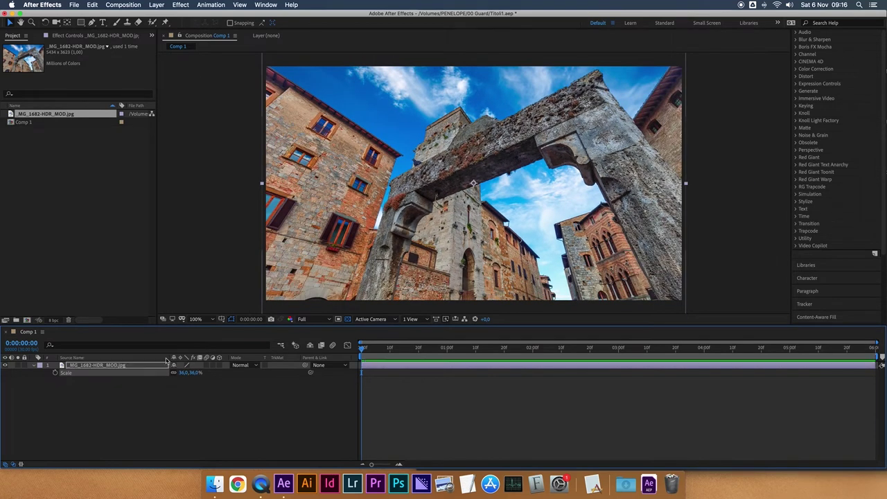
click(215, 191)
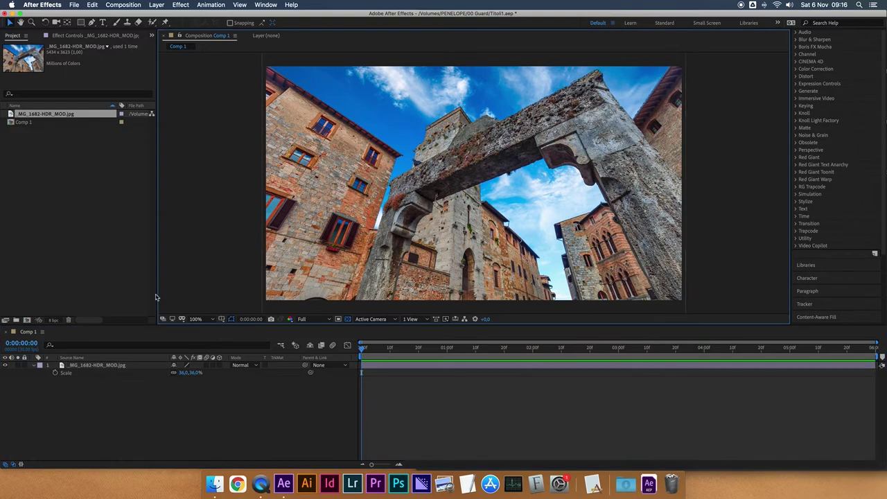
click(35, 367)
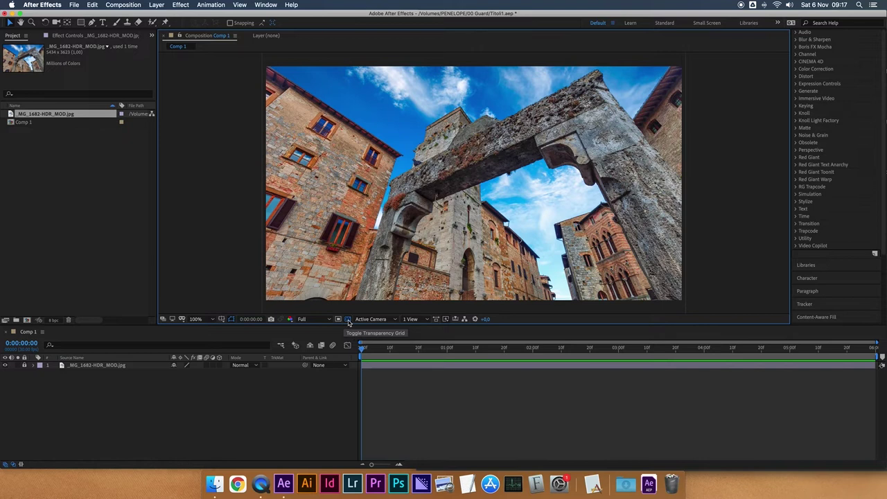
click(99, 187)
click(130, 410)
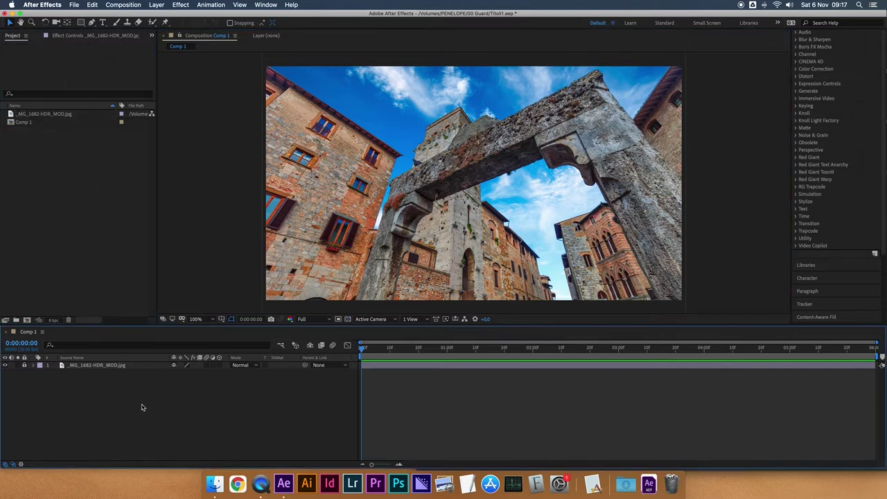
Create a new text layer in the composition reading 'Animazione Titoli'.
key(super+t)
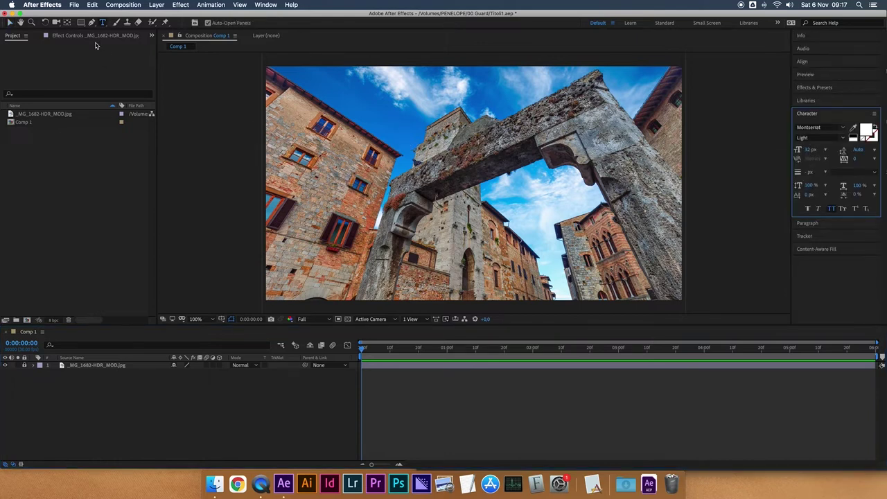
click(374, 168)
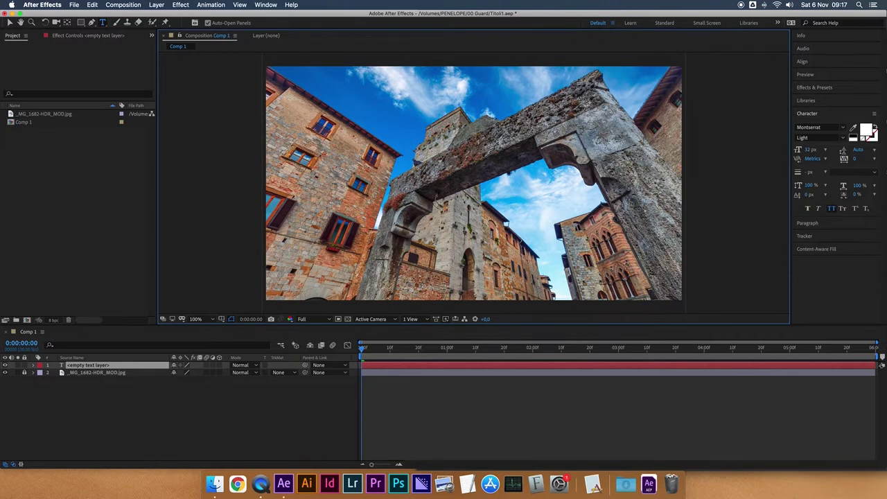
text(Animazione Titol)
text(i)
Set the title to Montserrat ExtraBold at 128 px, centred horizontally.
key(super+a)
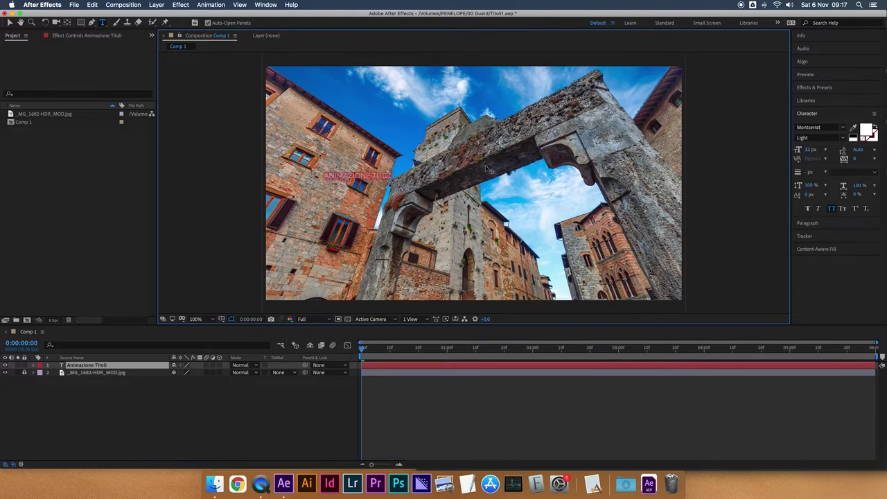
click(843, 138)
click(814, 279)
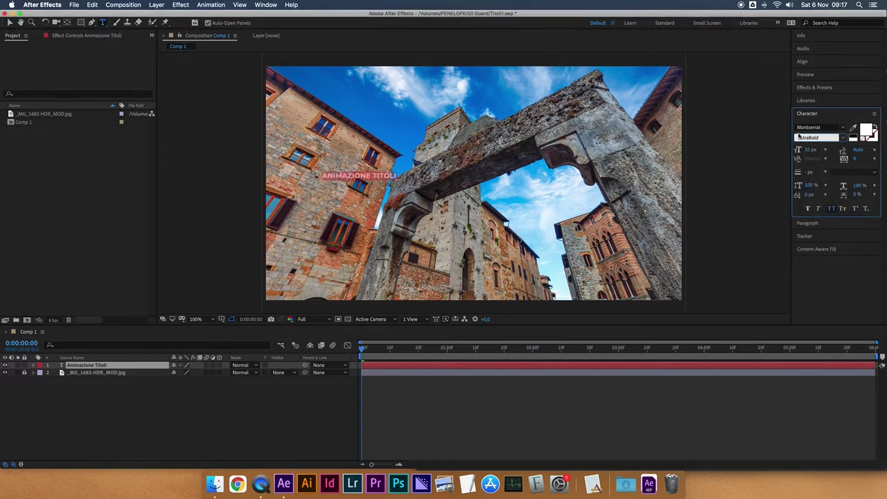
click(815, 224)
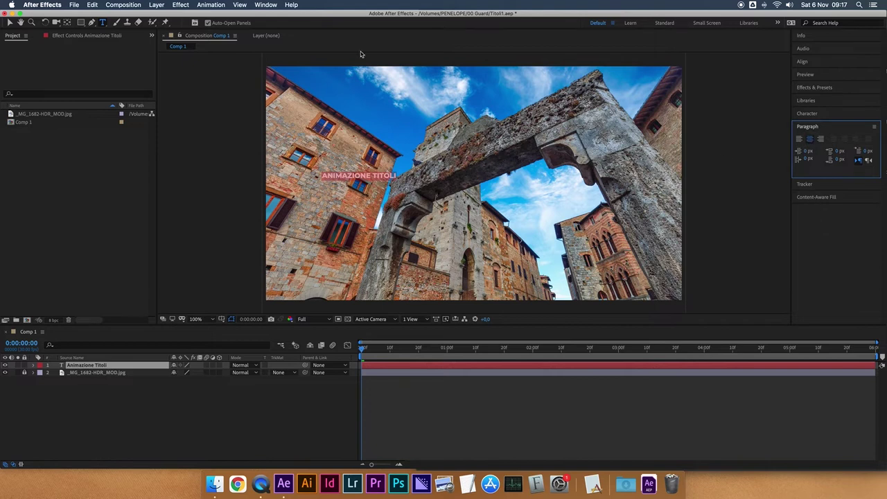
click(805, 61)
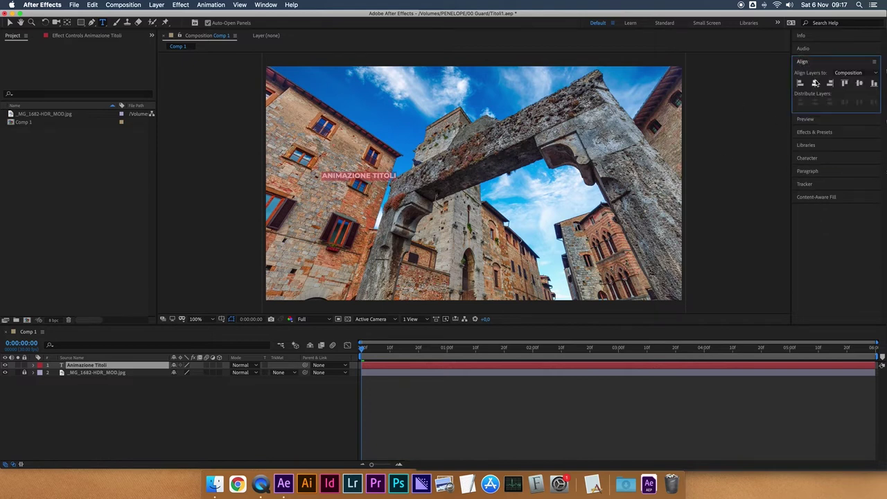
click(816, 83)
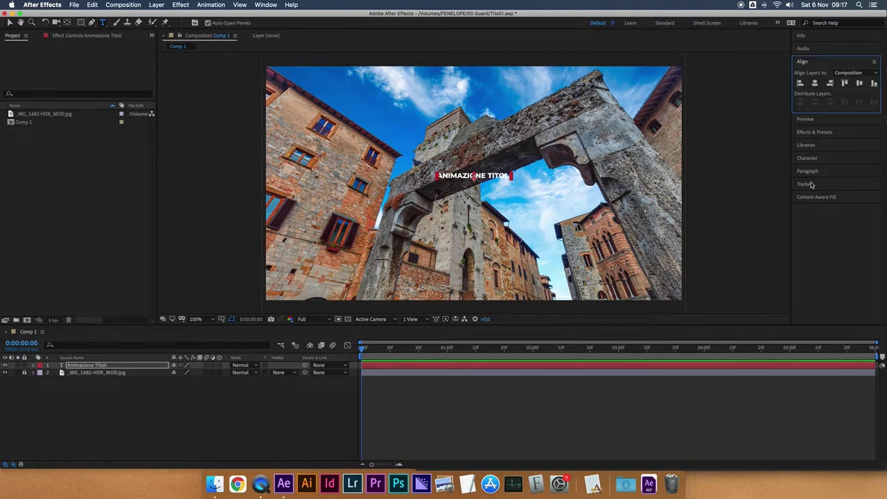
click(808, 158)
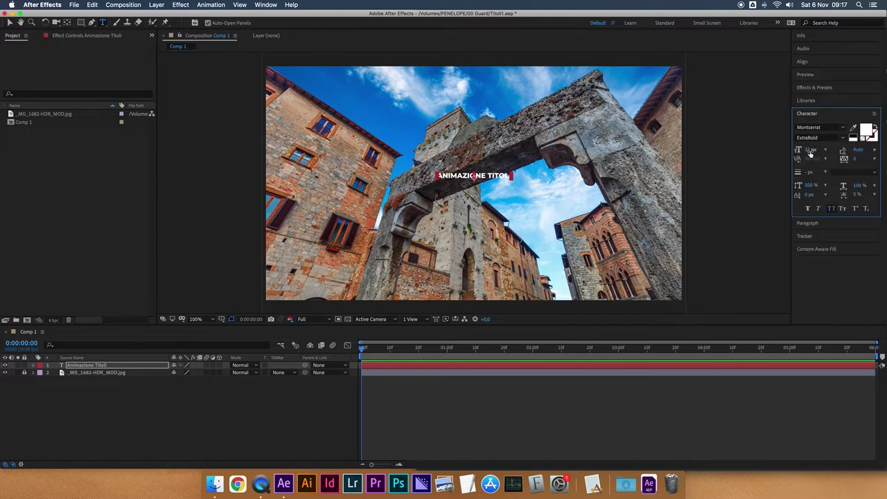
drag(814, 151, 860, 152)
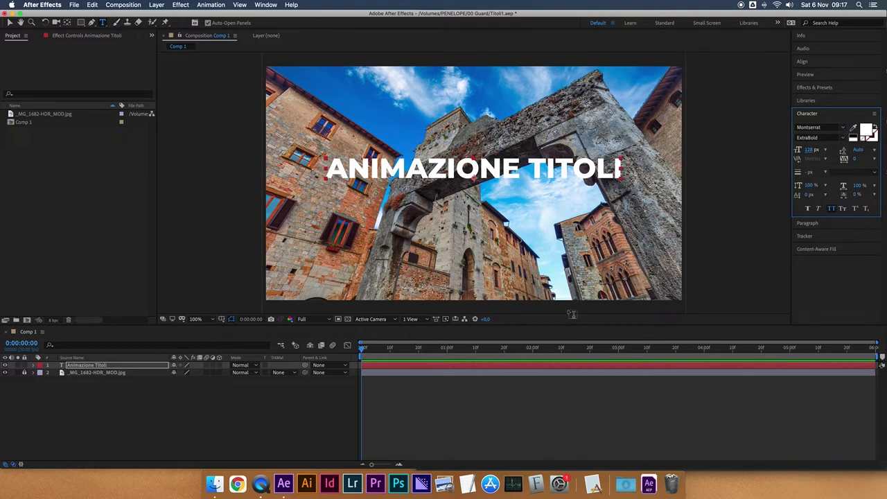
Duplicate the title layer and move the copy below the original.
click(91, 366)
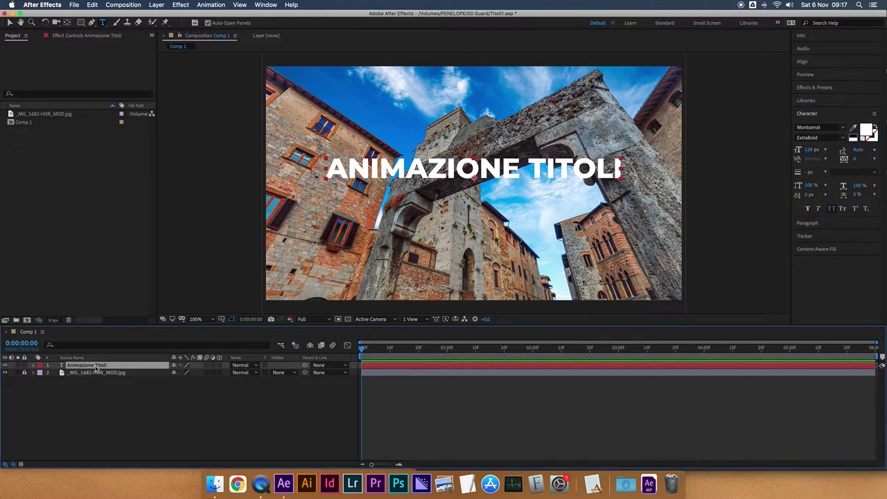
key(super+d)
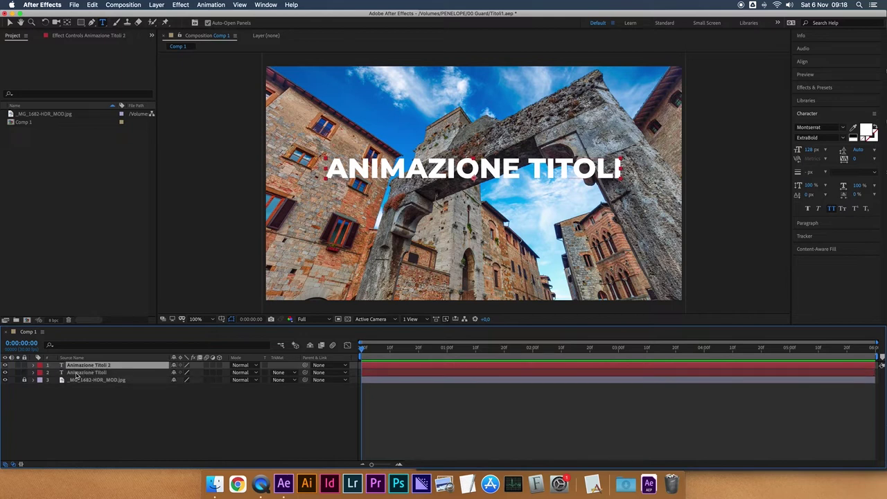
click(87, 374)
click(114, 367)
click(10, 22)
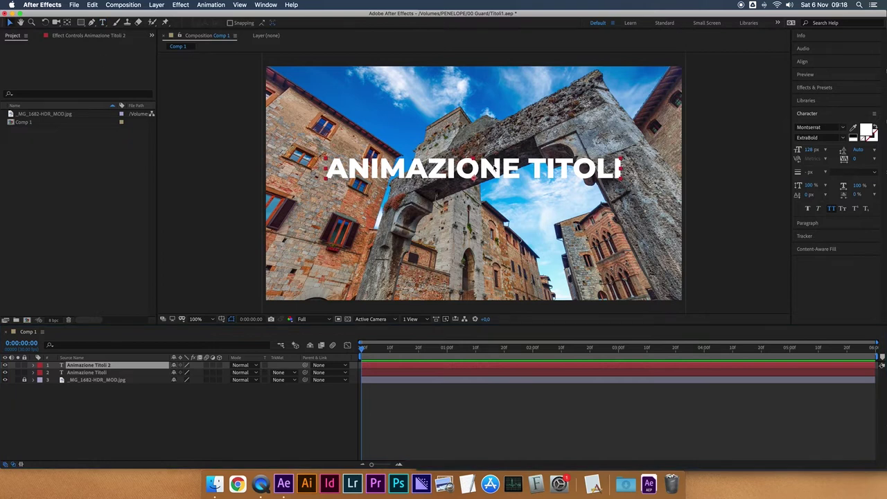
drag(493, 168, 493, 201)
Change the copy to 'animazione con Grafica Essenziale', Montserrat Regular, 77 px, no All Caps, just below the title.
double_click(493, 203)
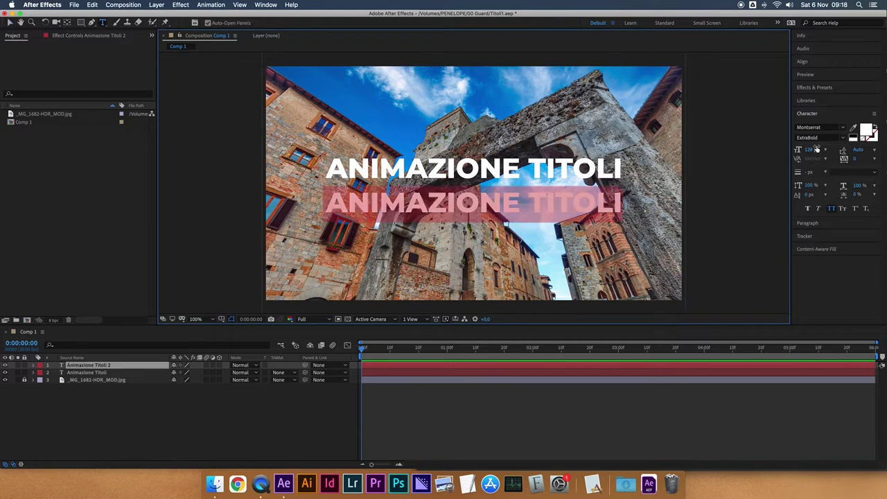
click(844, 138)
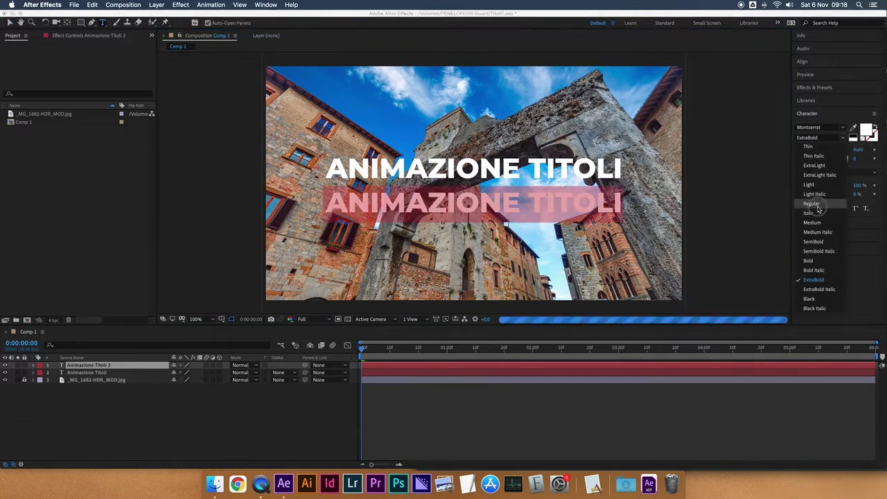
click(820, 204)
drag(811, 151, 797, 151)
click(831, 210)
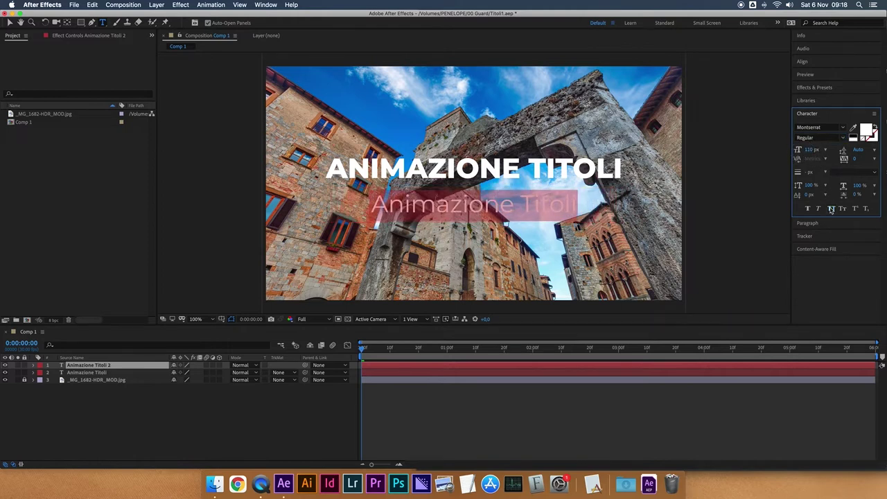
text(animazione con Gr)
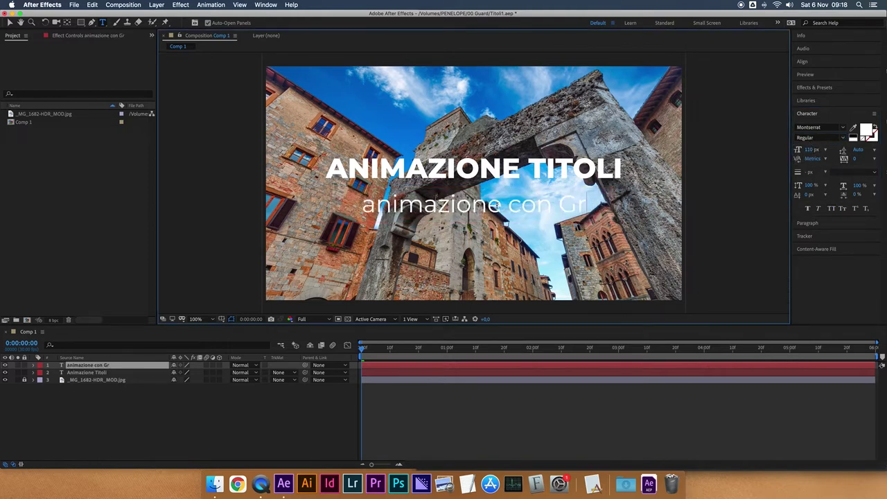
text(afica Essenziale)
key(super+a)
drag(814, 151, 797, 151)
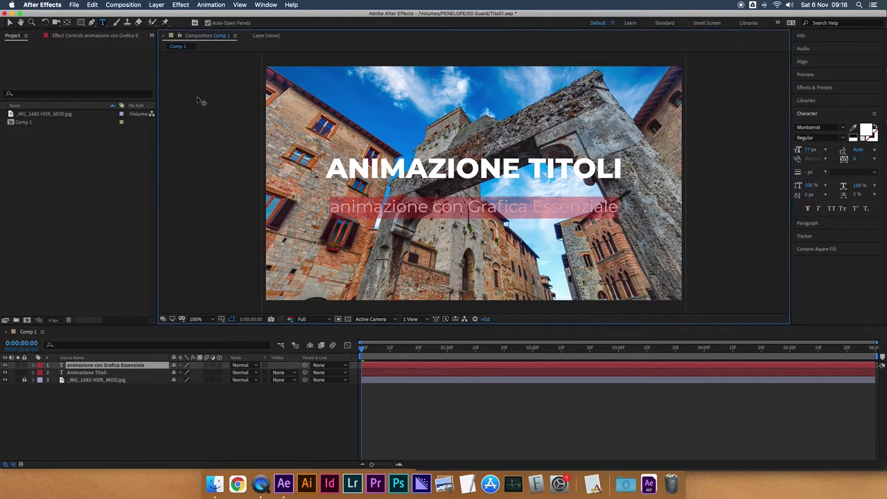
click(10, 23)
drag(521, 212, 520, 201)
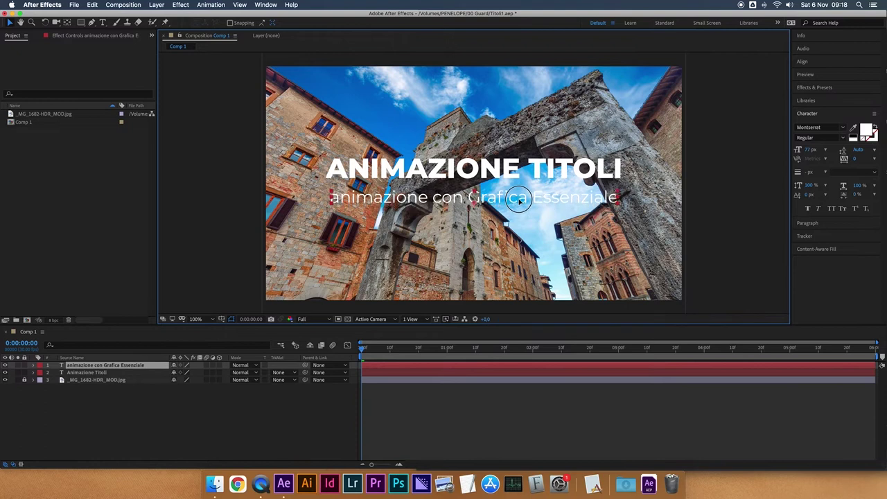
Nudge the title and subtitle down with Shift+arrow keys so the pair sits slightly lower.
click(688, 176)
click(597, 176)
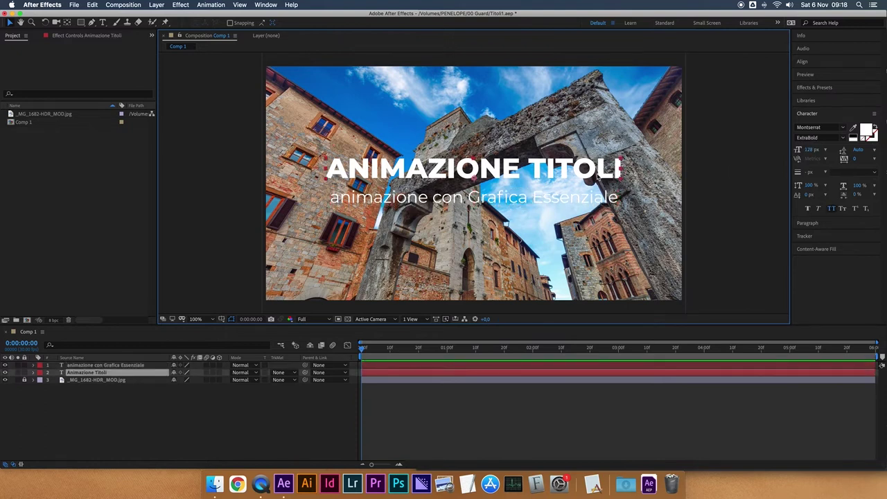
key(shift+Down)
key(shift+Down)
click(584, 199)
key(shift+Down)
key(shift+Down)
key(shift+Down)
key(shift+Down)
key(shift+Up)
key(shift+Up)
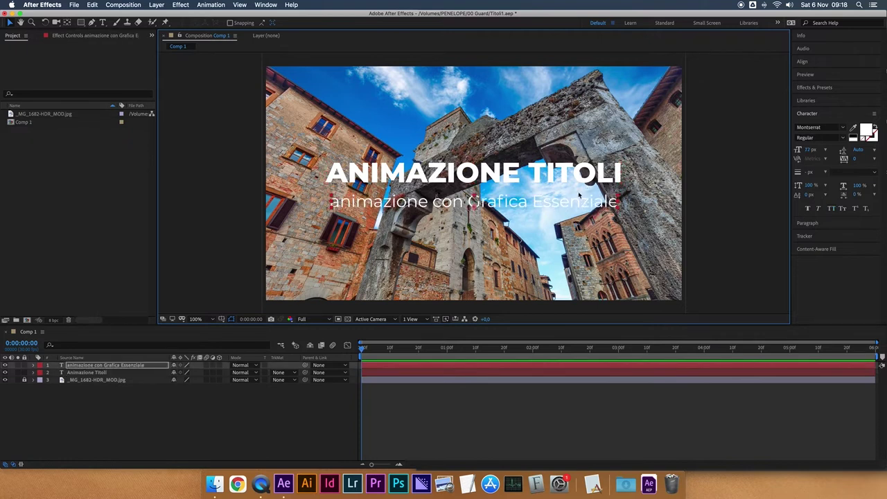
shift+click(573, 183)
key(shift+Down)
key(shift+Down)
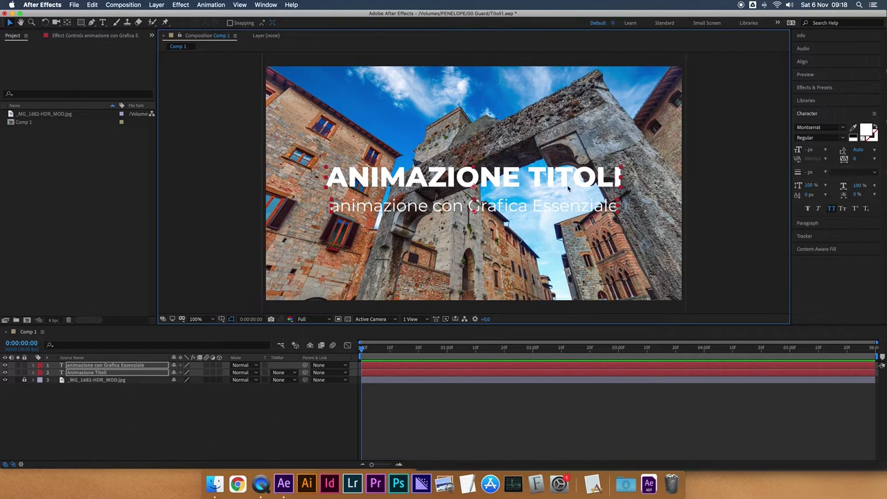
Select both text layers and check their alignment in the Align panel.
click(712, 182)
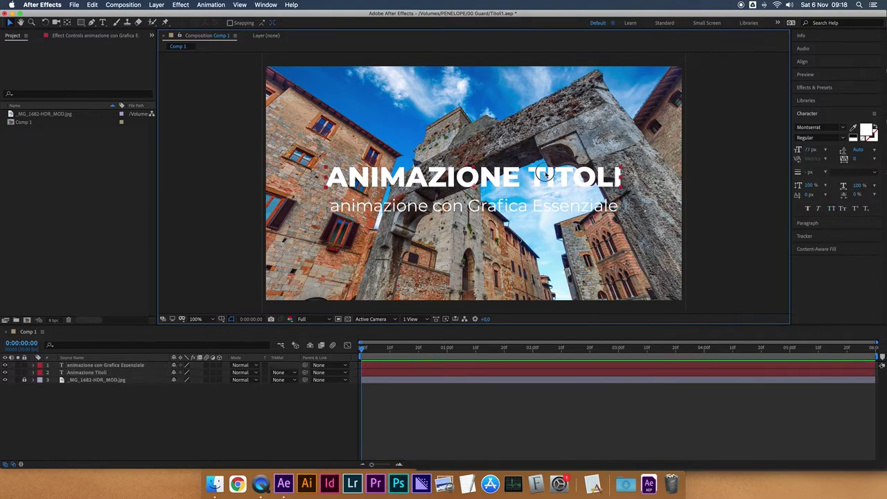
click(582, 183)
shift+click(562, 208)
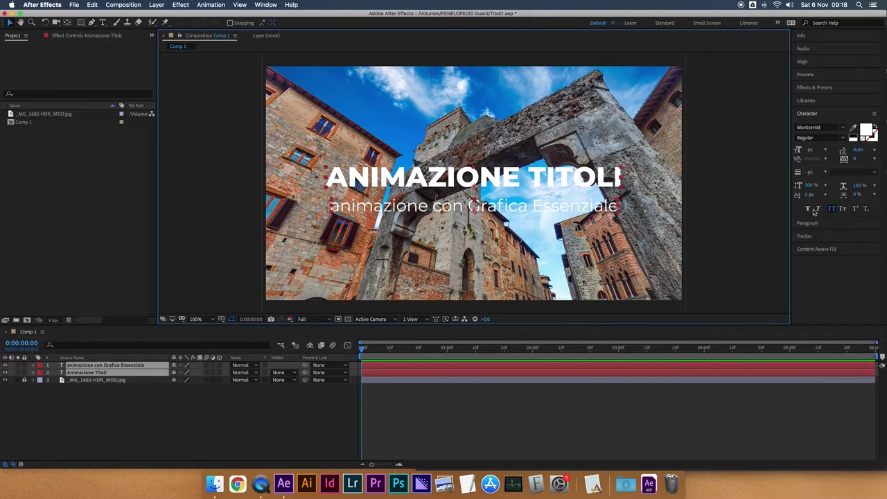
click(802, 61)
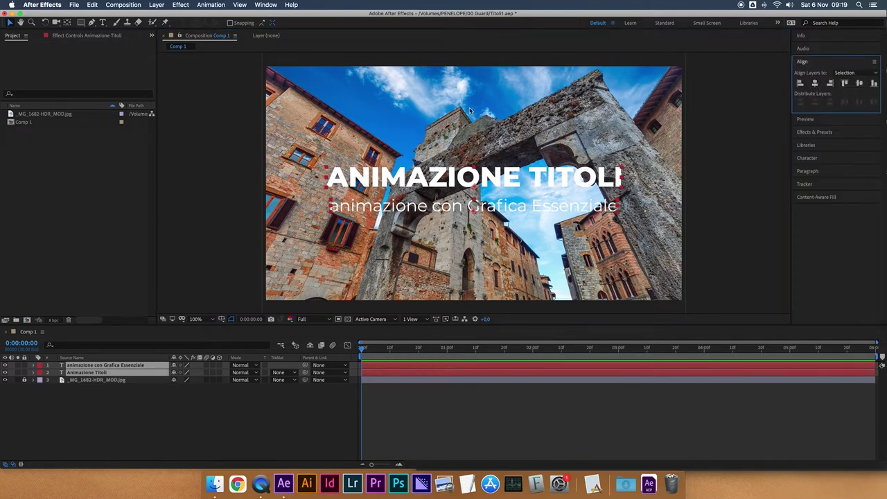
click(727, 211)
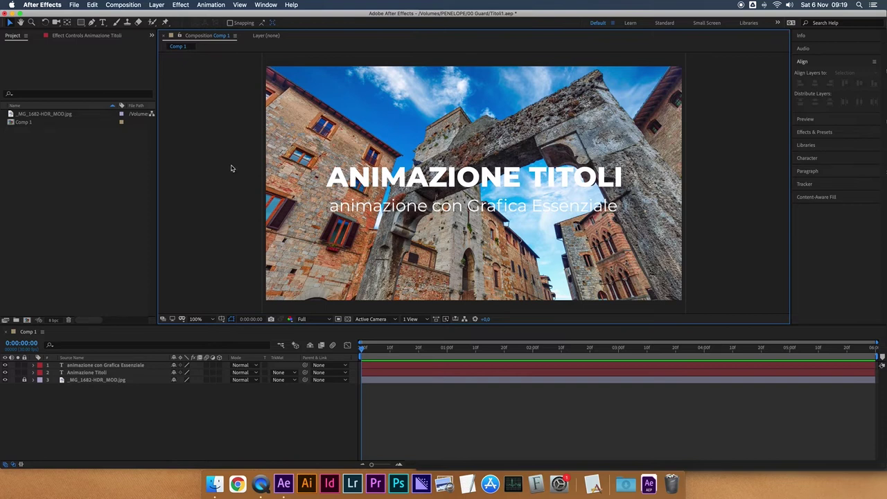
Lock the _MG_1682-HDR_MOD.jpg background layer in the timeline.
click(144, 402)
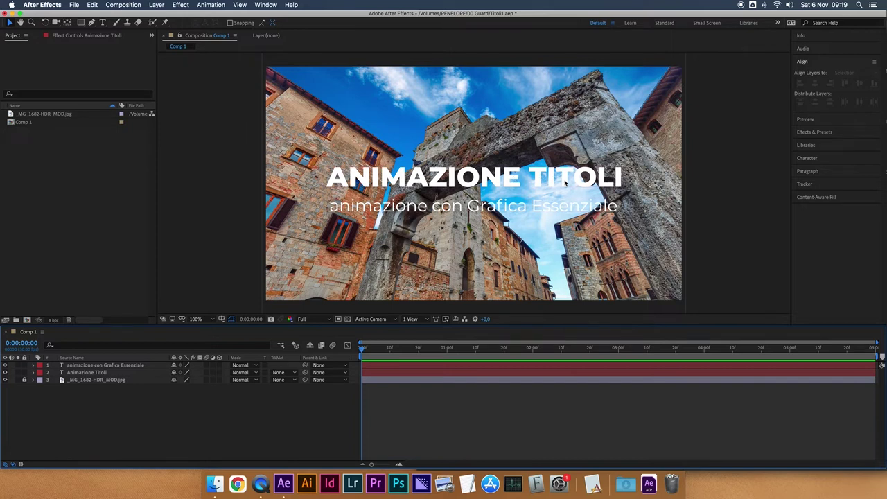
click(243, 194)
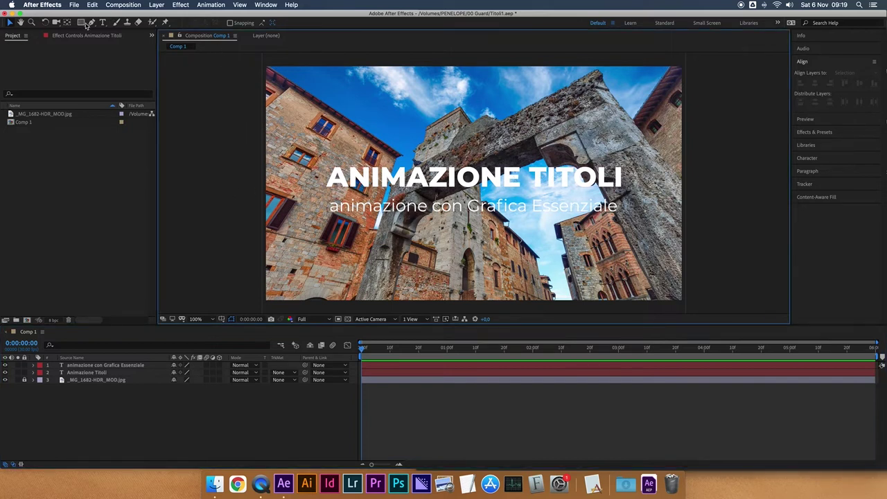
click(102, 426)
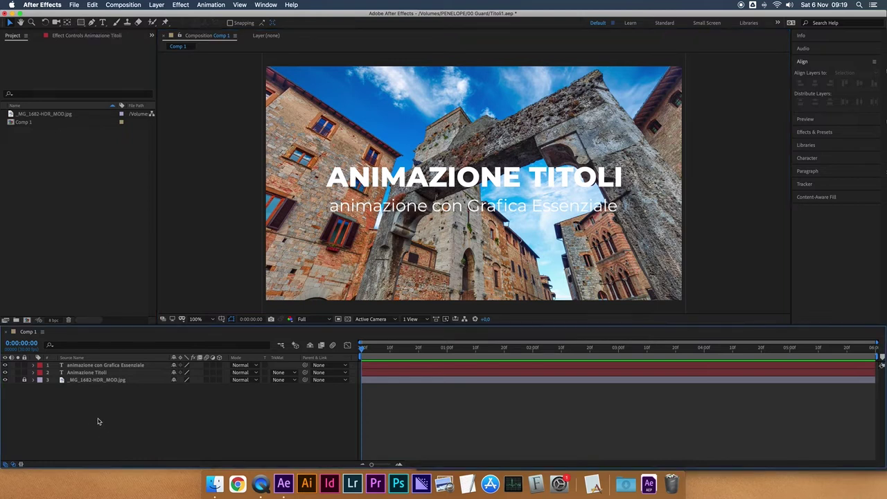
right_click(97, 415)
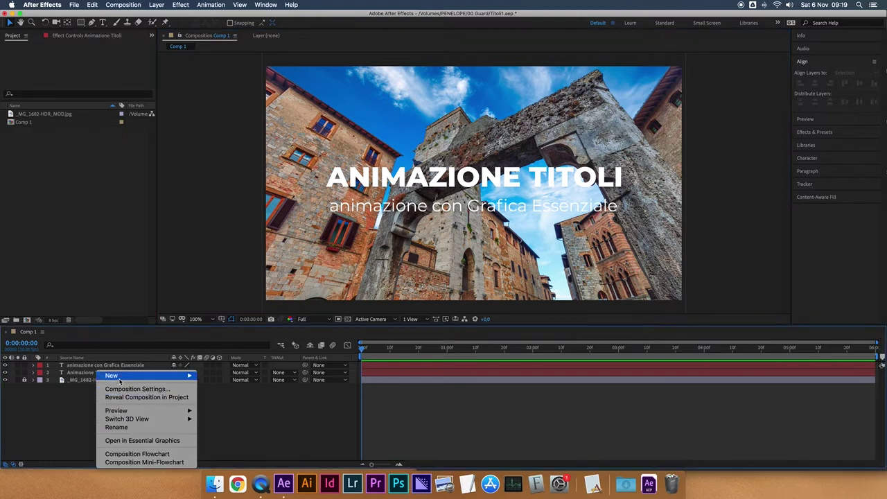
Pick the Rectangle tool and try a different shape fill colour, then discard the change.
mouse_move(189, 378)
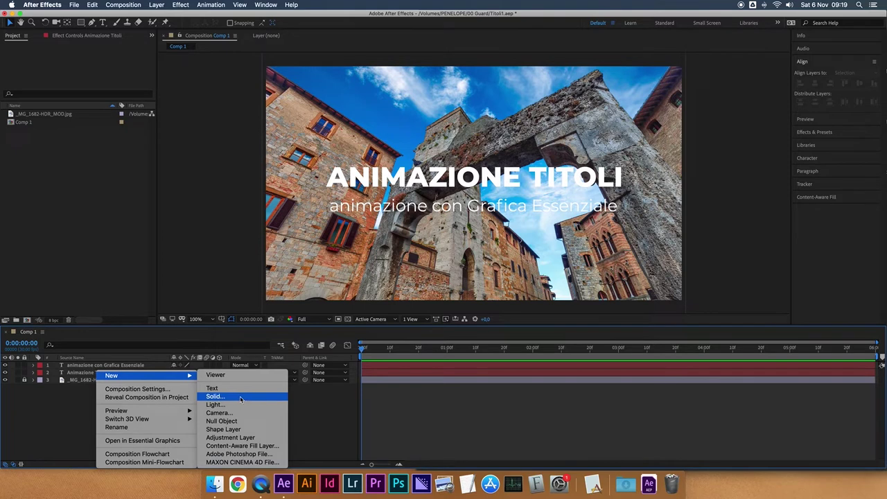
key(Escape)
click(80, 23)
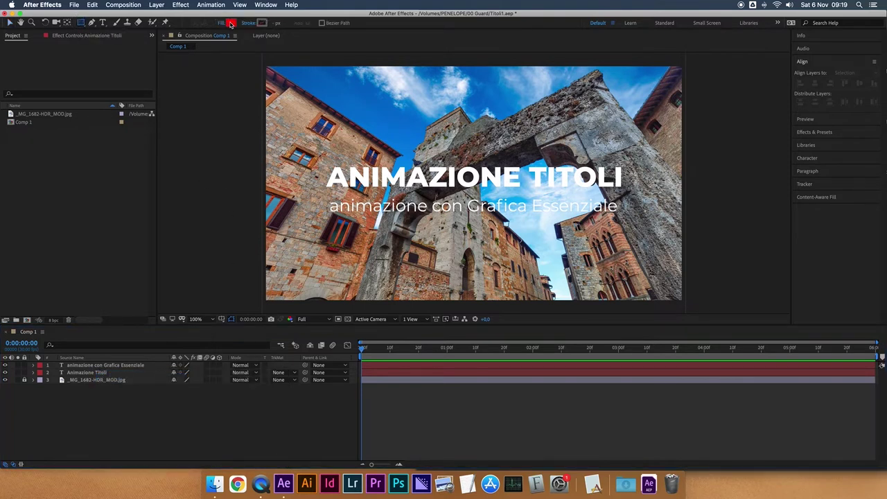
click(231, 23)
drag(410, 237, 329, 301)
click(427, 240)
click(529, 203)
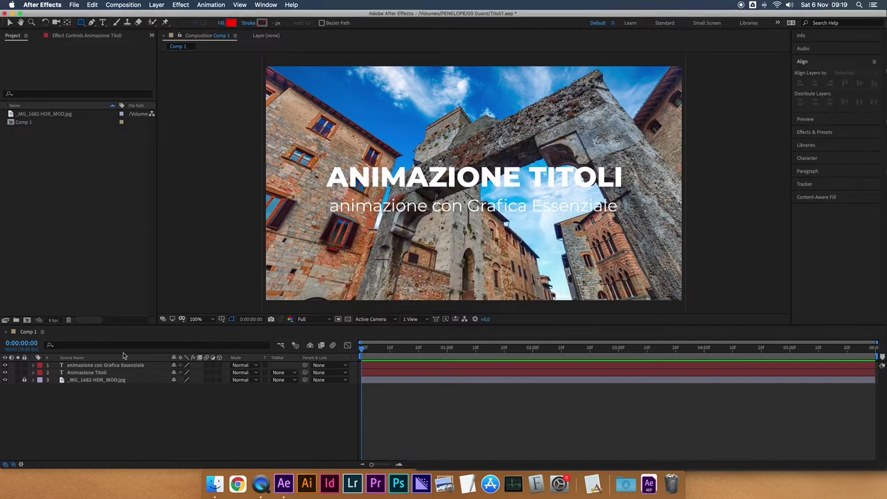
Create Shape Layer 1 and add a Rectangle Path sized 1920 × 1080.
right_click(88, 416)
mouse_move(106, 378)
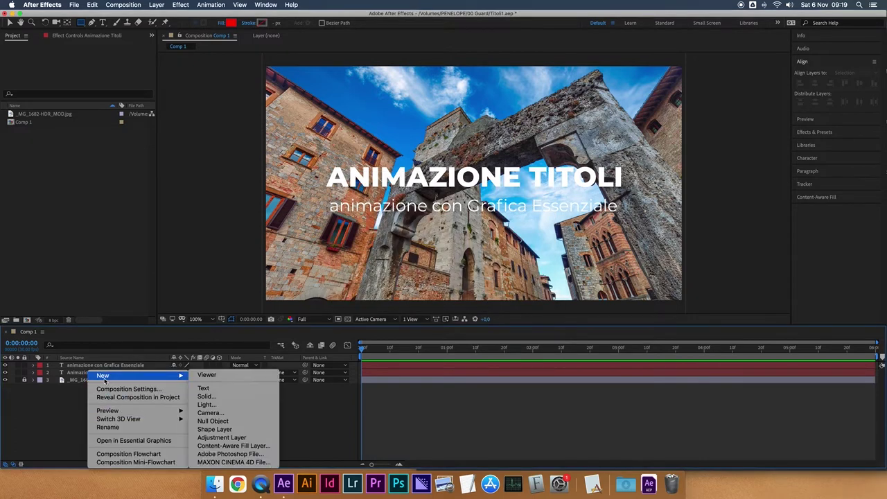
click(220, 430)
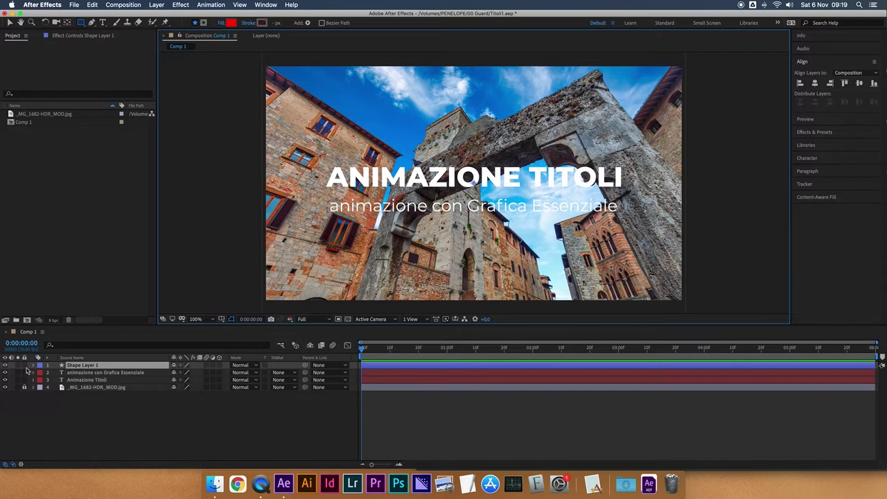
click(33, 366)
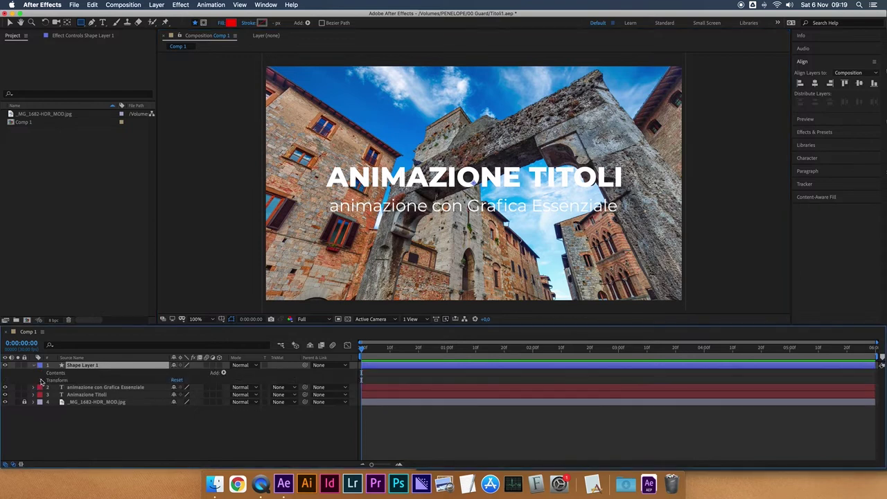
click(223, 372)
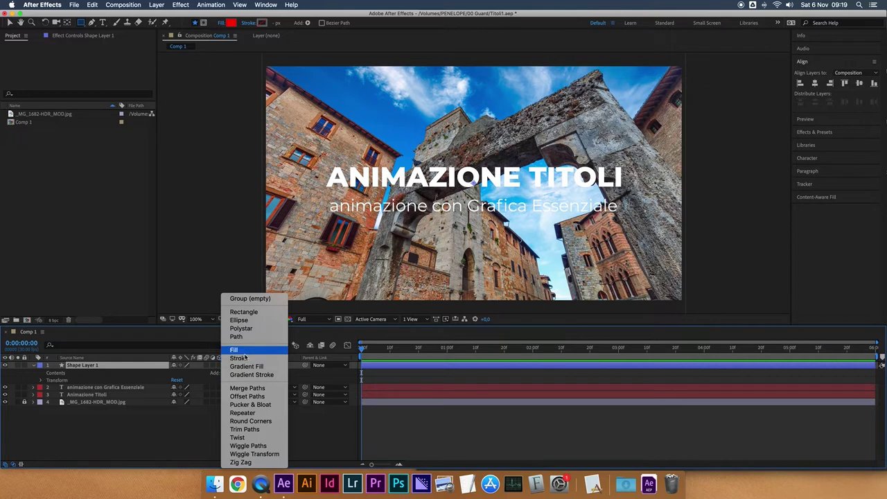
click(243, 313)
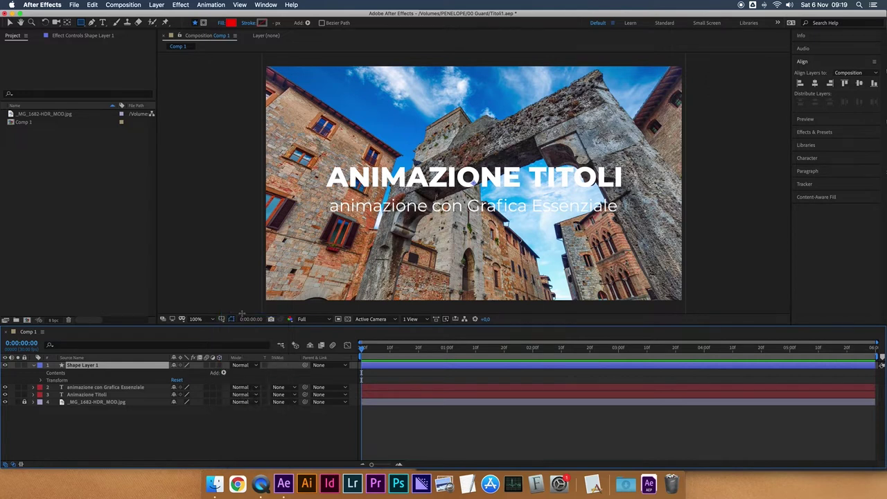
click(49, 380)
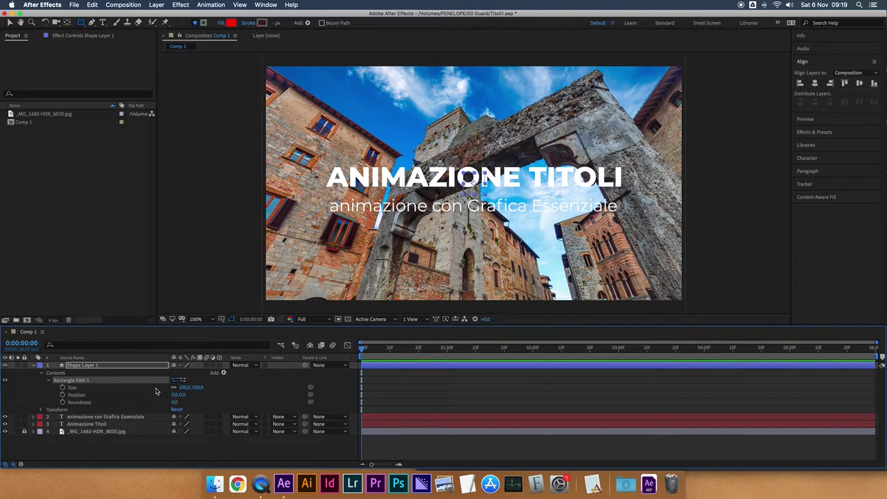
click(186, 386)
text(15)
key(Tab)
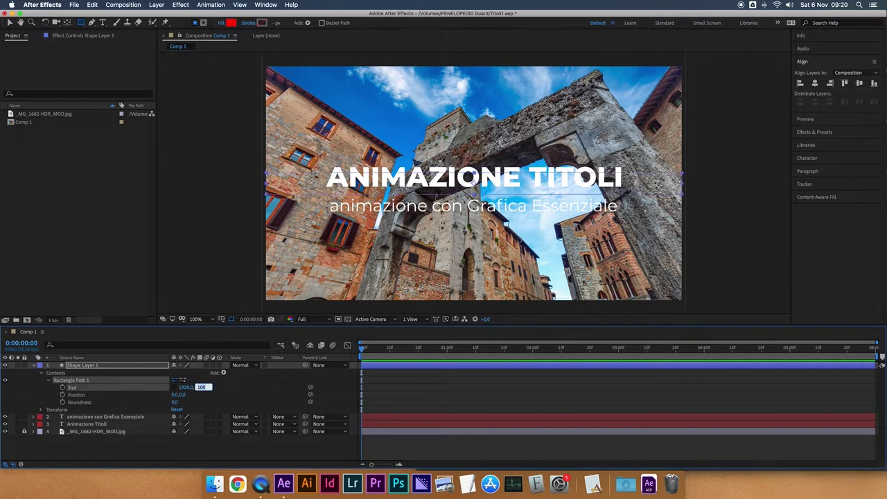
key(Return)
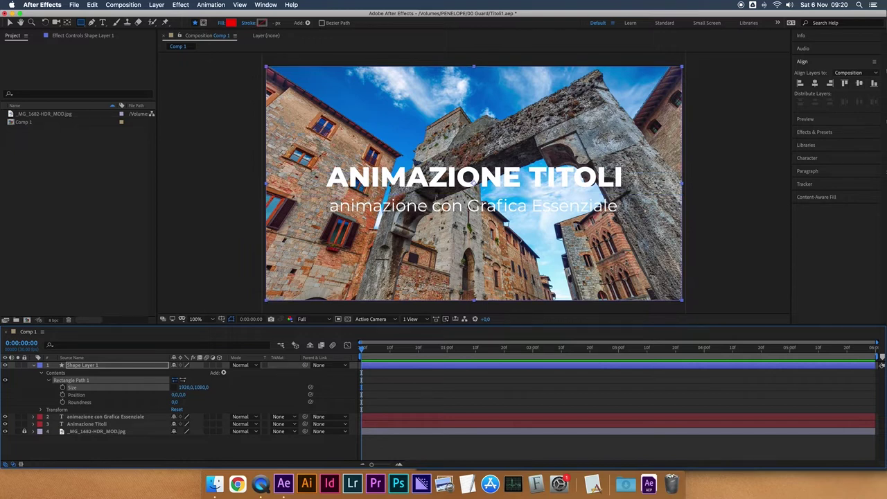
click(42, 410)
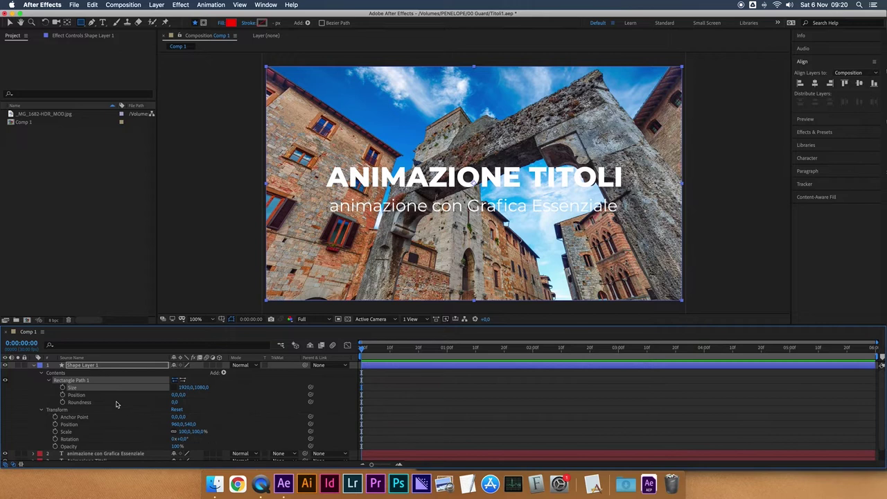
Add a fill to the rectangle and set its colour to black.
click(41, 409)
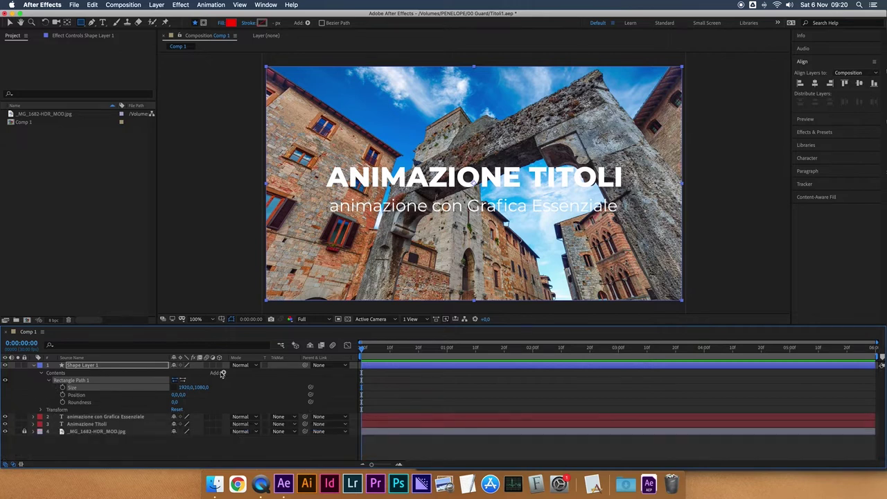
click(223, 373)
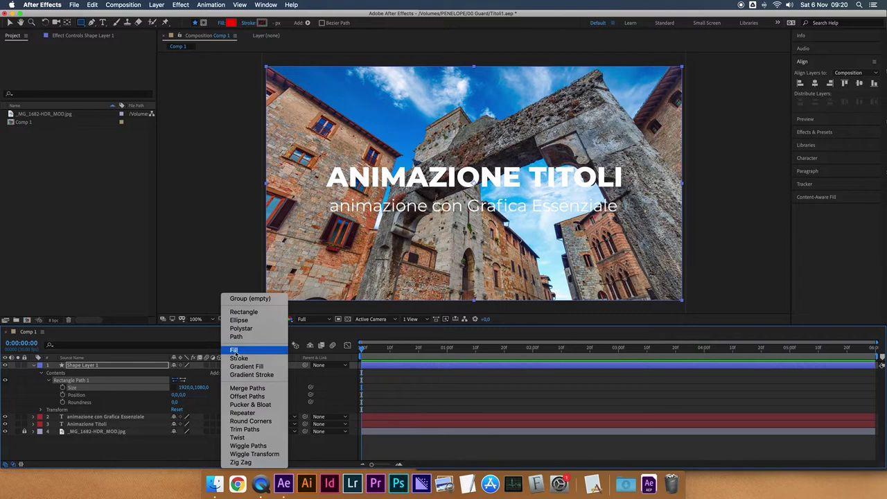
click(234, 352)
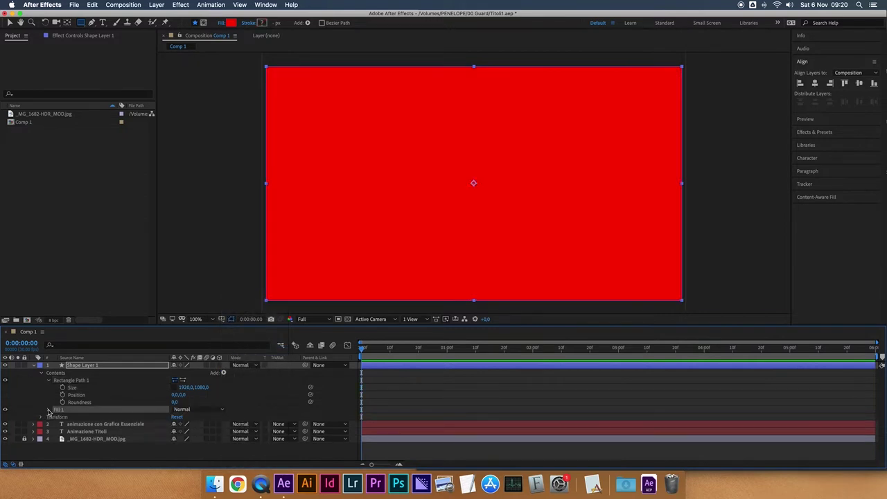
click(49, 410)
click(175, 431)
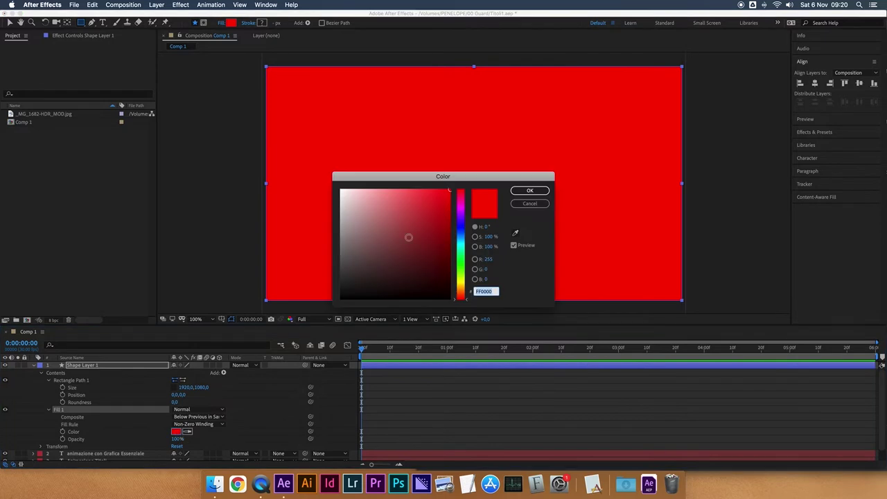
drag(388, 273, 340, 300)
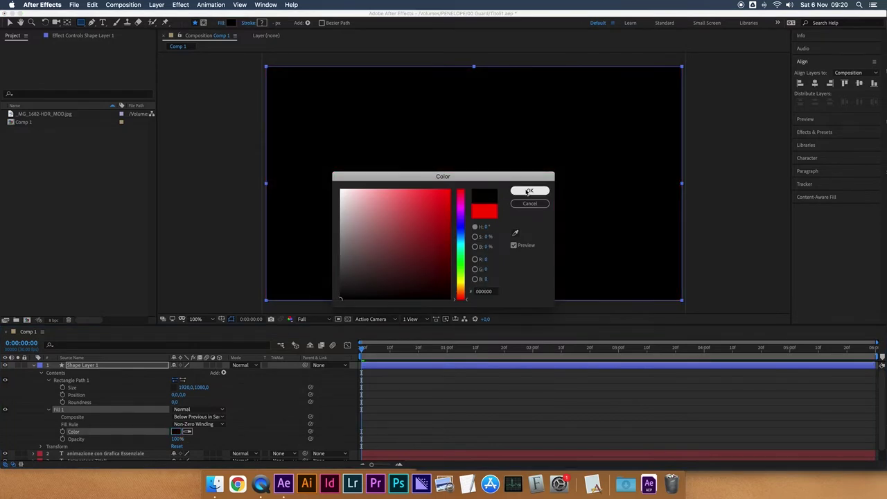
click(529, 190)
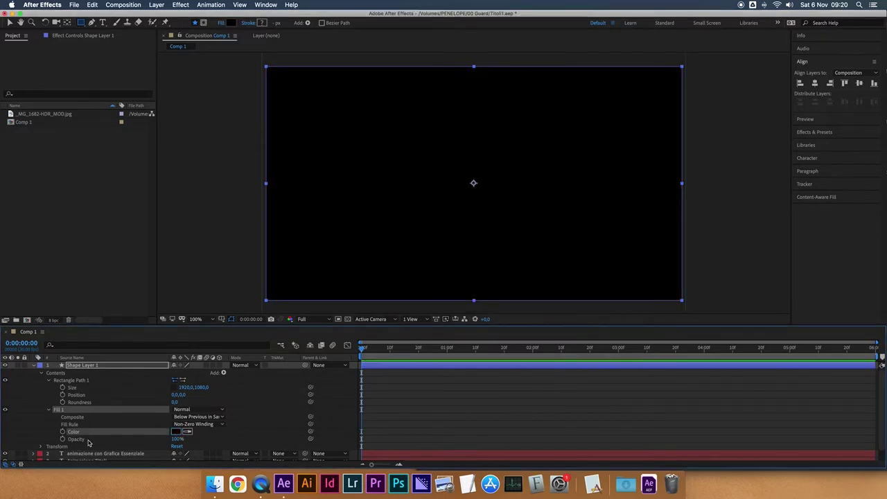
Set the Fill 1 opacity to 40%.
click(176, 439)
text(40)
key(Return)
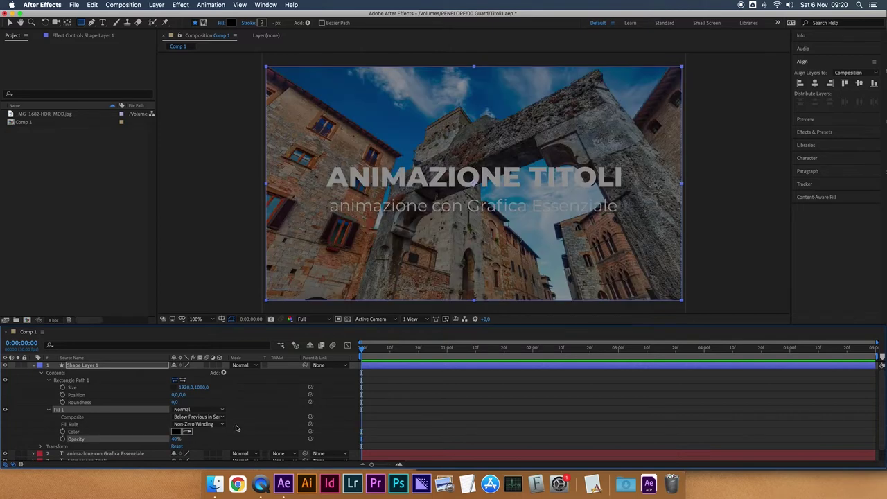
click(36, 367)
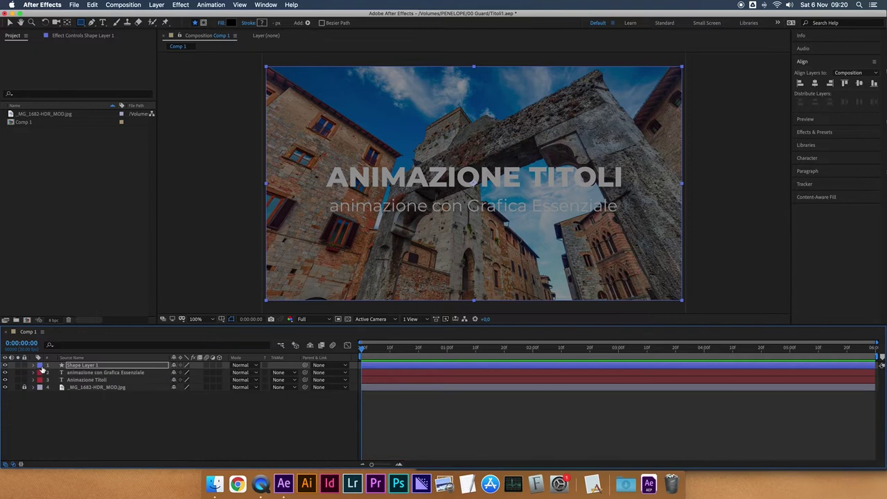
Move Shape Layer 1 below both title layers, just above the photo.
drag(82, 367, 95, 386)
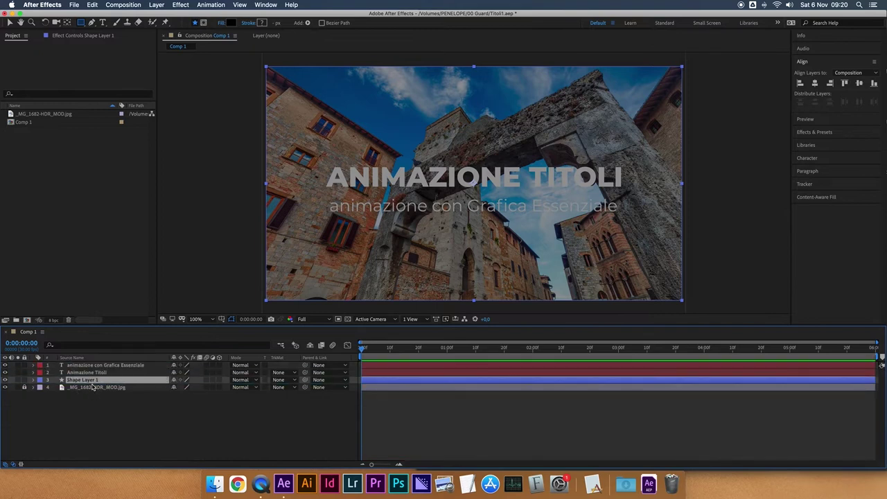
click(98, 424)
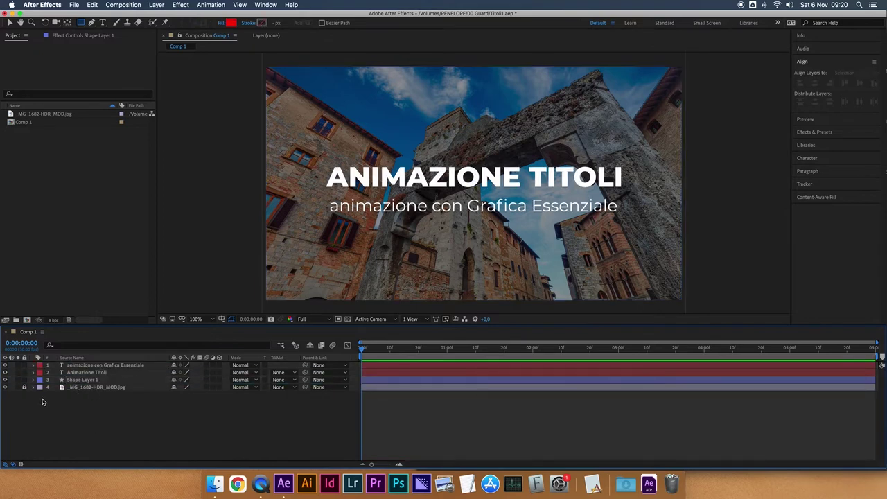
click(84, 380)
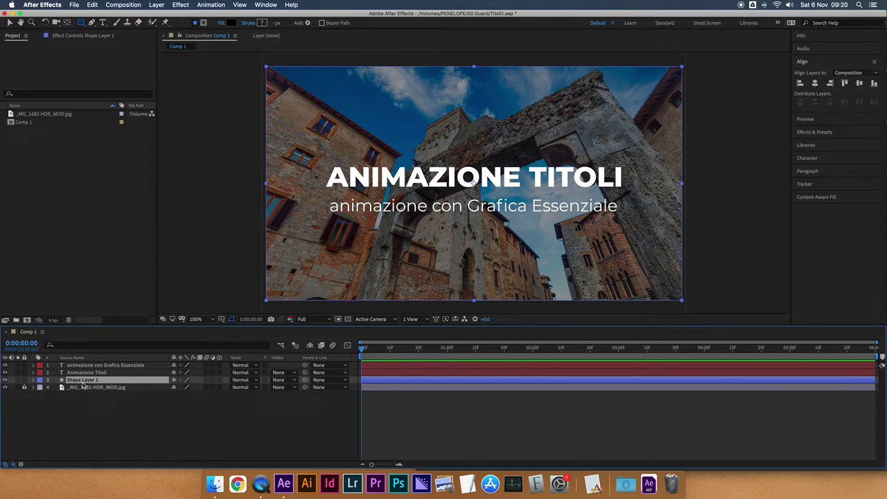
click(96, 400)
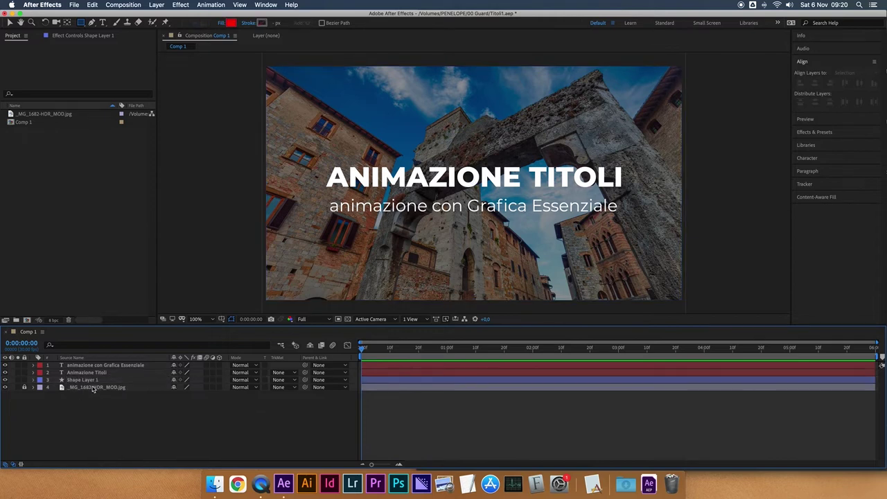
click(88, 381)
Rename the dark overlay layer to NERO.
key(Return)
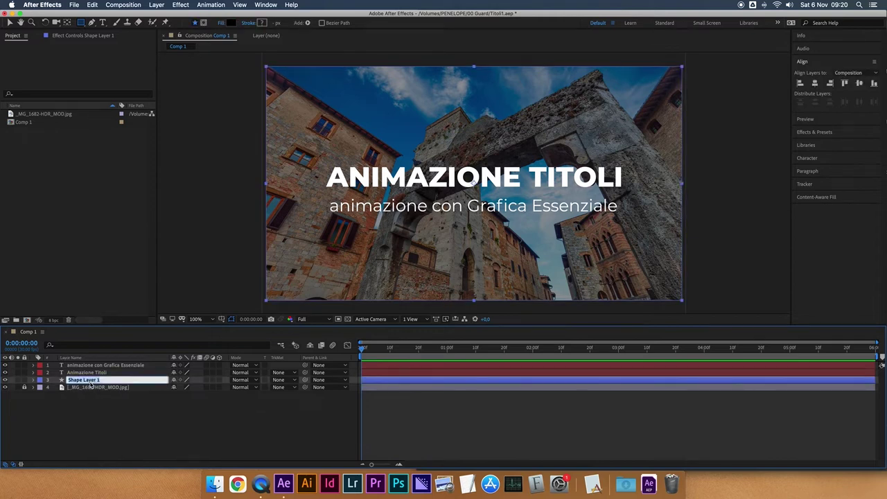
text(NERO)
key(Return)
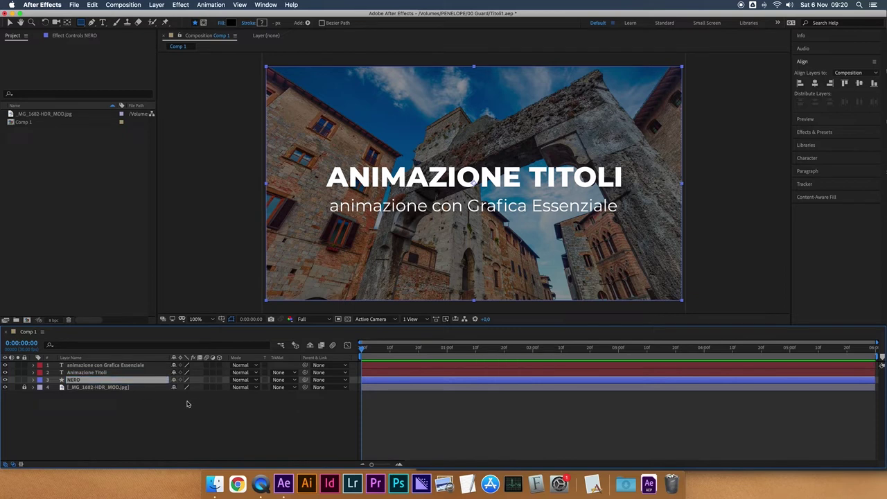
click(190, 410)
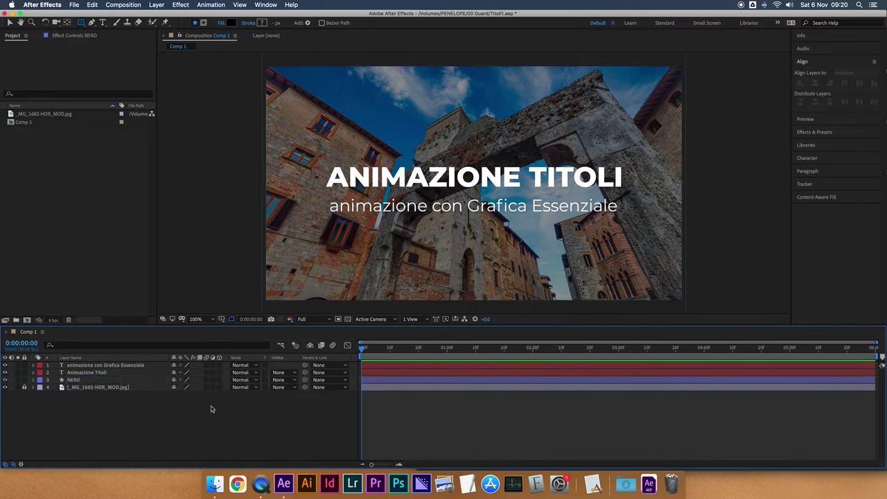
Toggle the NERO overlay's visibility to compare brightness, leaving it on.
click(5, 379)
click(5, 379)
click(5, 380)
click(5, 380)
click(5, 379)
click(5, 380)
click(89, 372)
click(116, 413)
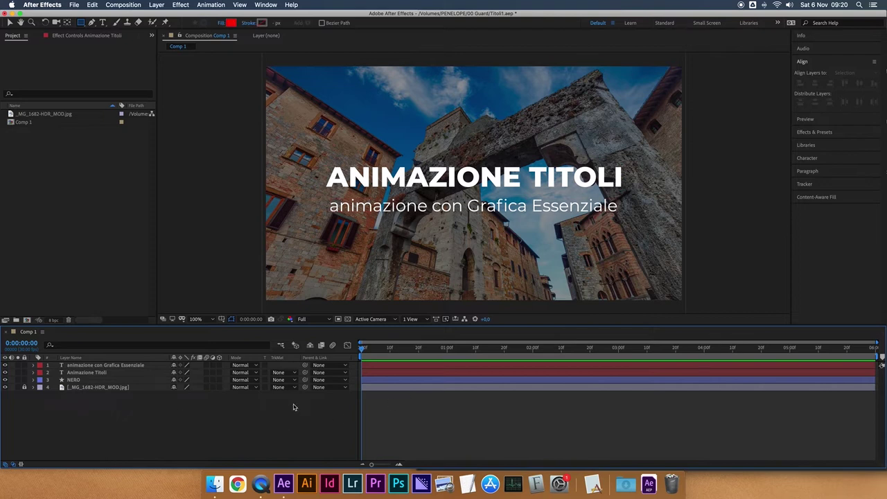
Add a new shape layer containing a Rectangle Path.
right_click(95, 415)
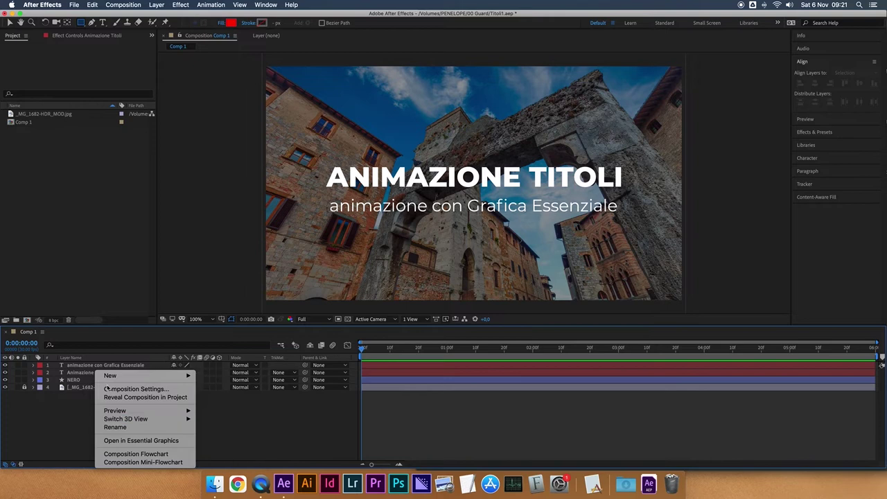
mouse_move(111, 375)
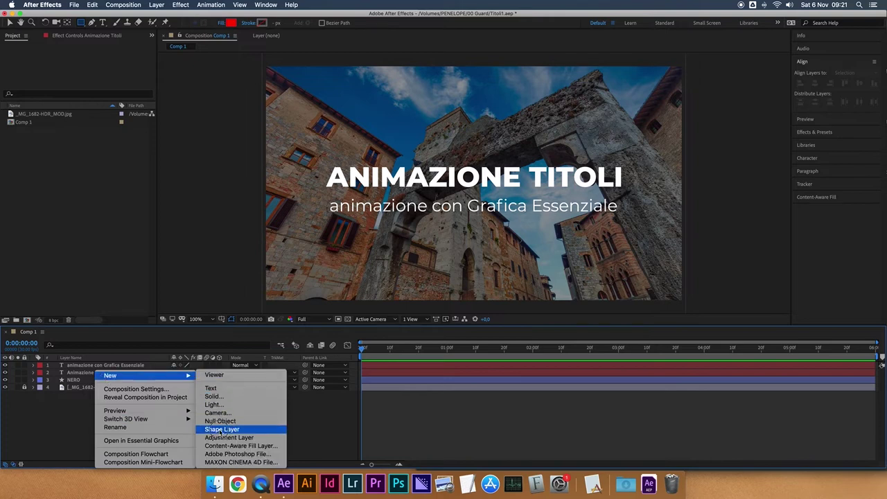
click(220, 430)
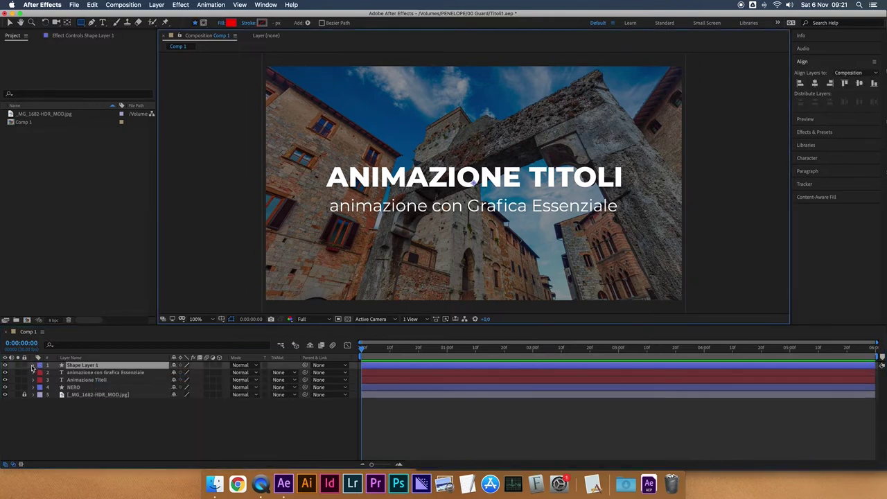
click(32, 365)
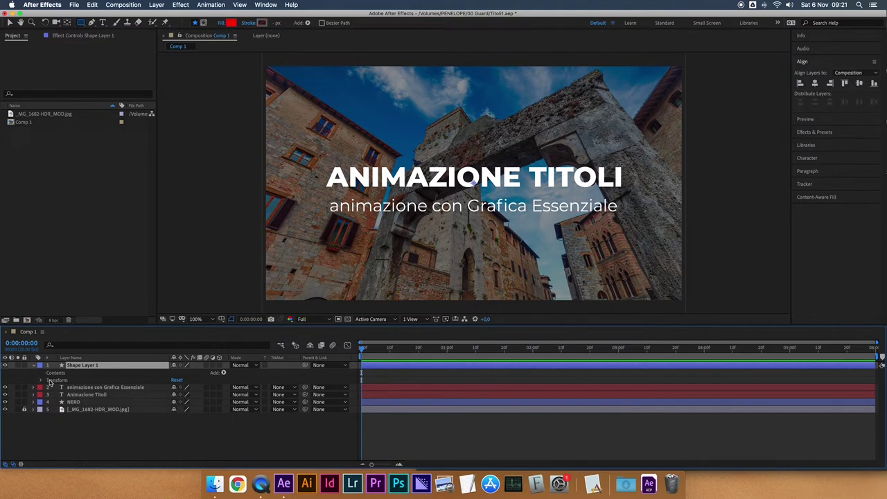
click(223, 373)
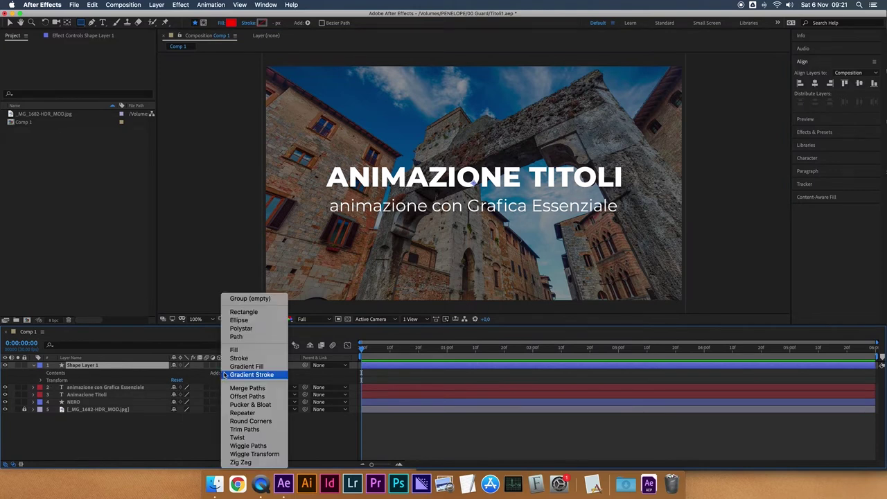
click(243, 311)
Size Rectangle Path 1 to 25 by 500 to make a thin vertical bar.
click(49, 380)
click(184, 387)
text(400)
key(Return)
text(0)
key(Return)
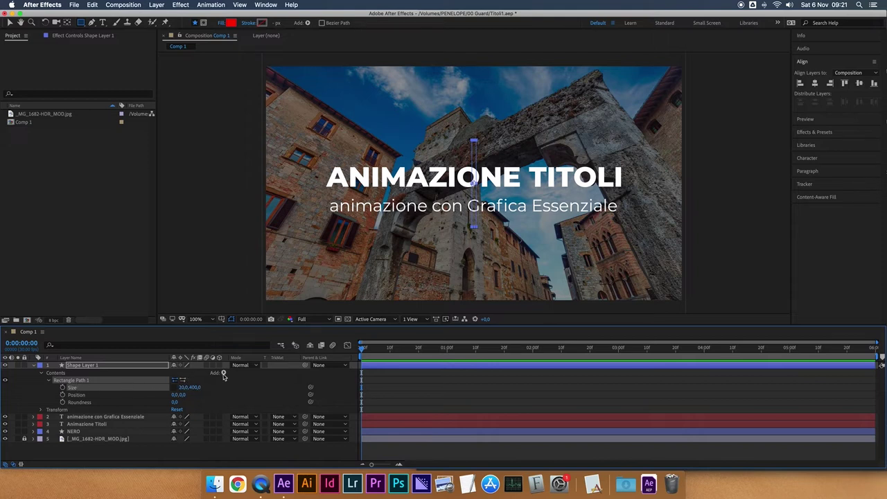
click(177, 395)
click(183, 387)
key(Return)
click(180, 387)
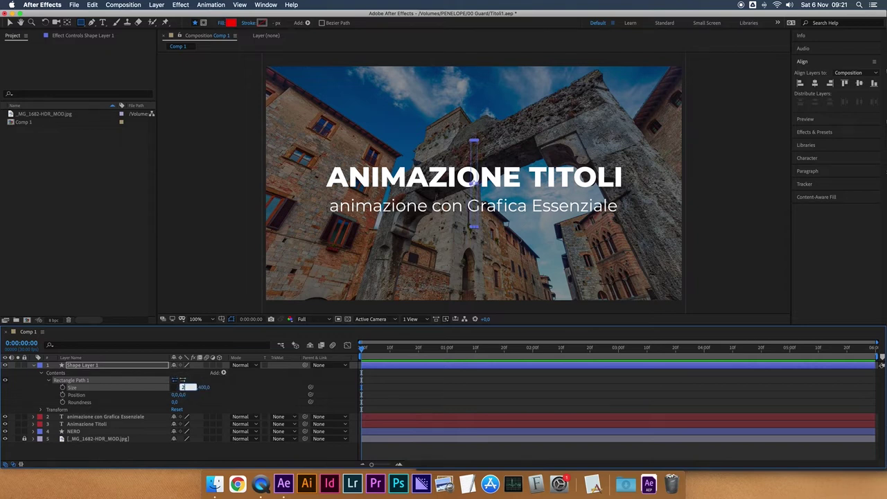
key(Tab)
text(500)
key(Return)
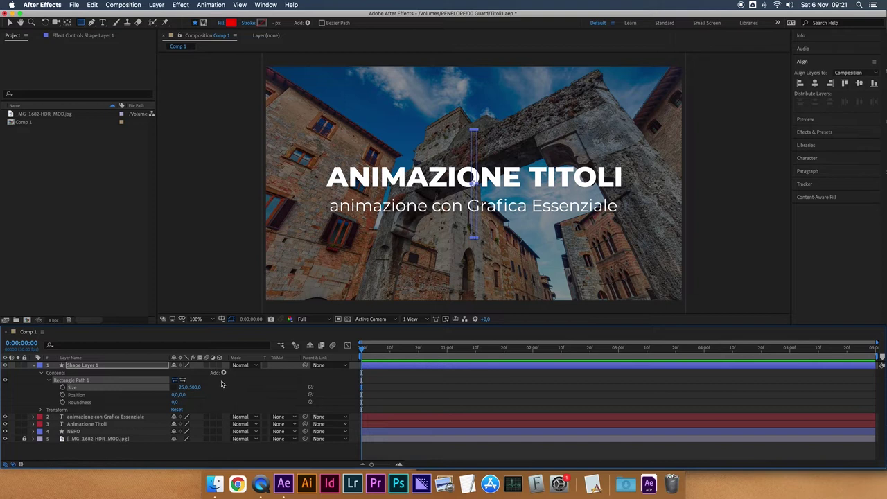
click(224, 374)
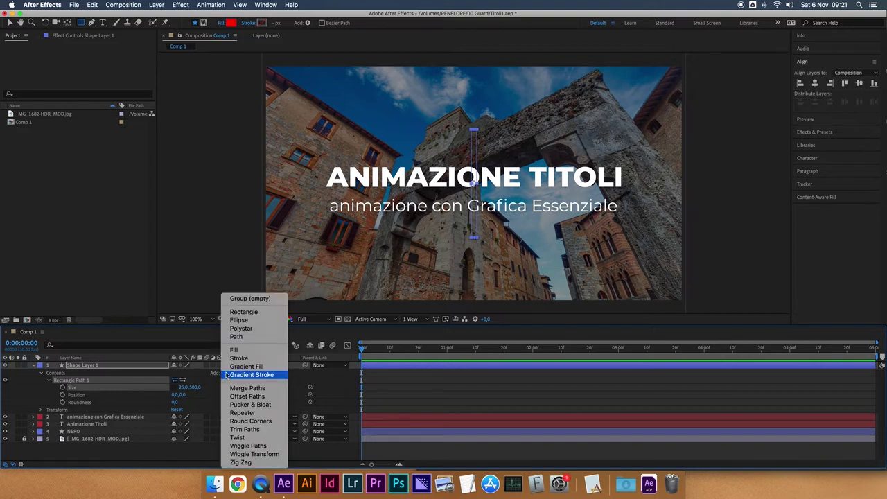
Add a Fill to the 25×500 bar and set its colour to orange.
click(233, 350)
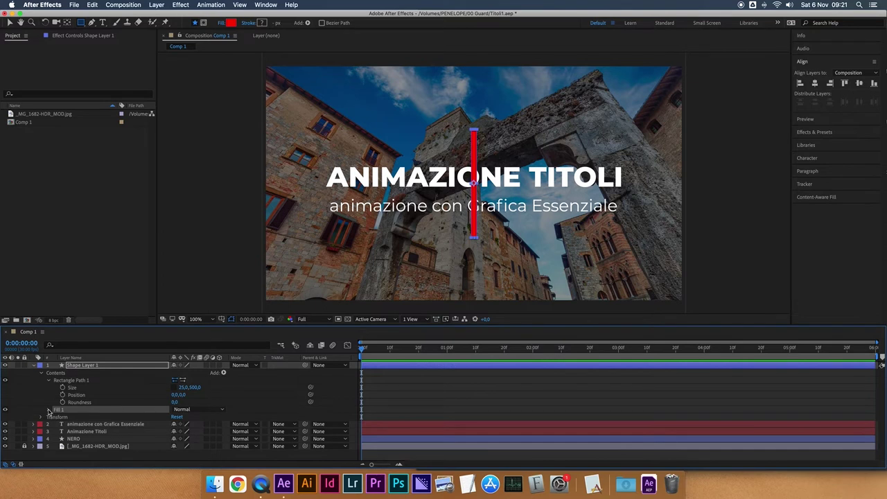
click(49, 410)
click(176, 431)
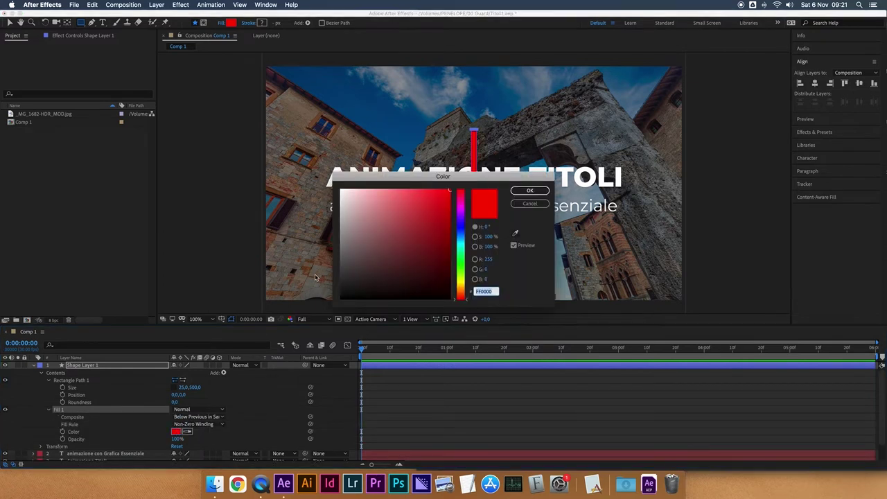
click(456, 297)
drag(455, 298, 454, 291)
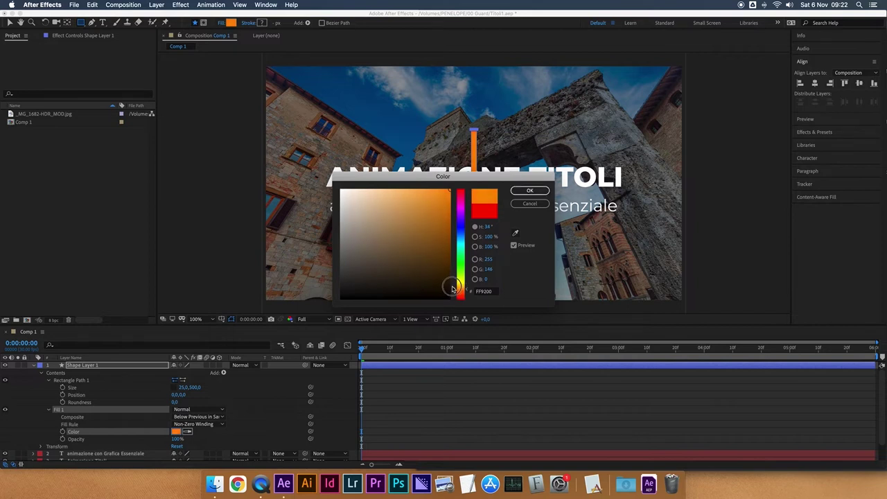
click(530, 191)
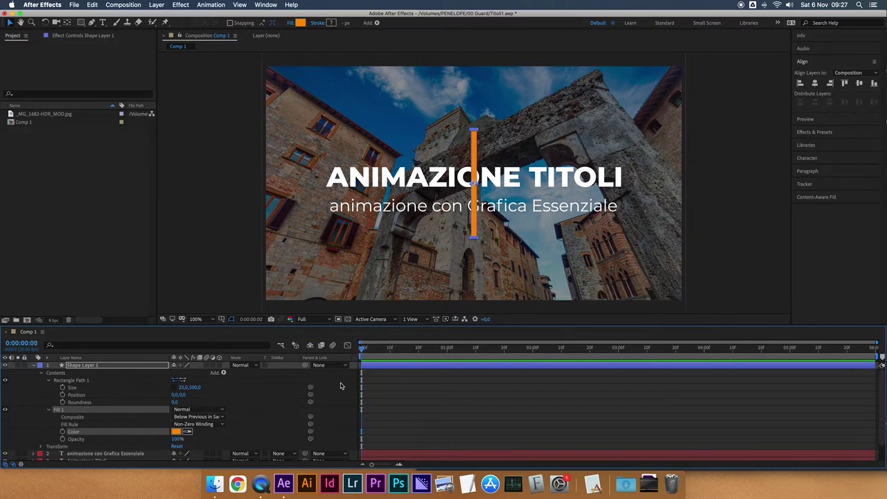
scroll(48, 427, down, 2)
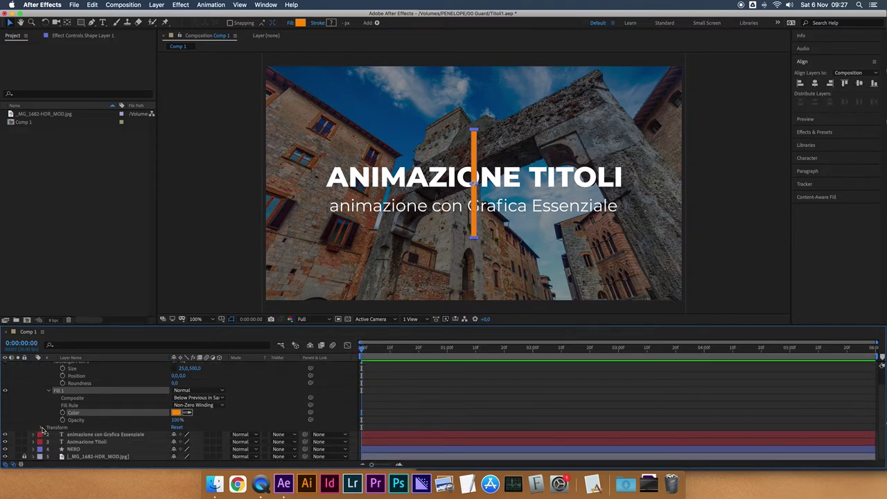
Unlink the bar's Scale width and height proportions.
click(41, 429)
scroll(125, 397, down, 3)
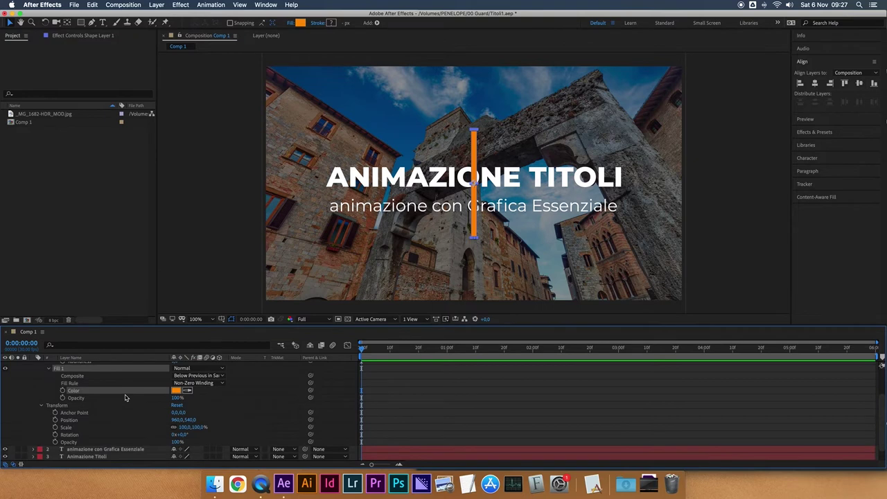
click(174, 420)
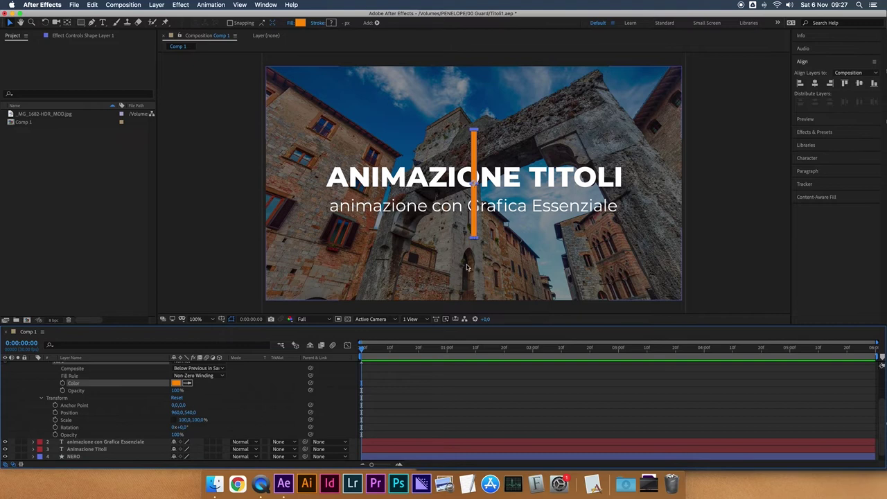
Move the current time to 0:00:01:00.
click(366, 350)
drag(367, 351, 366, 351)
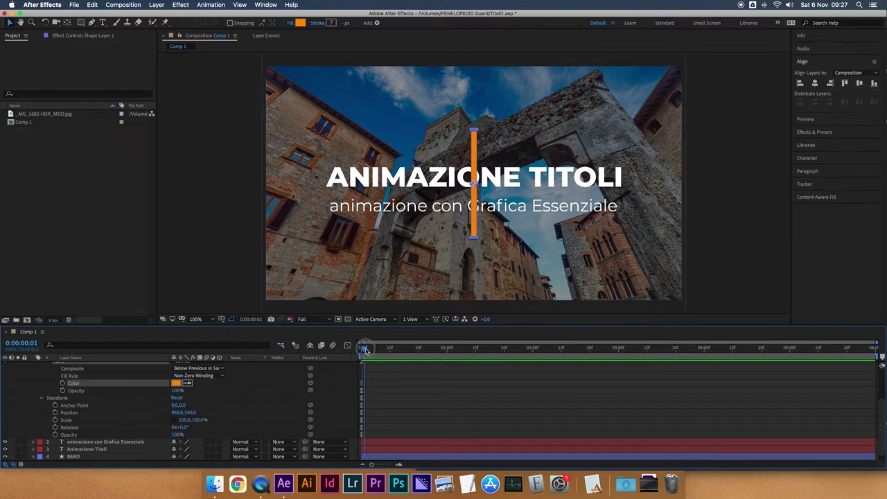
key(semicolon)
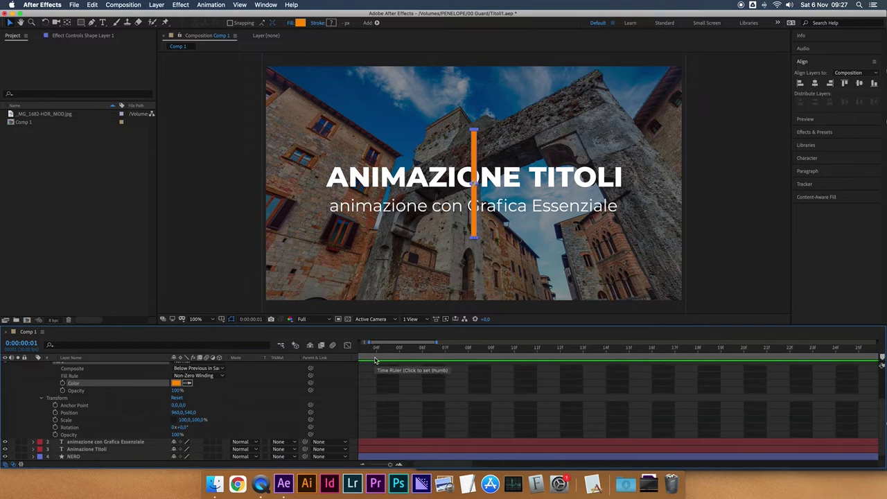
click(406, 350)
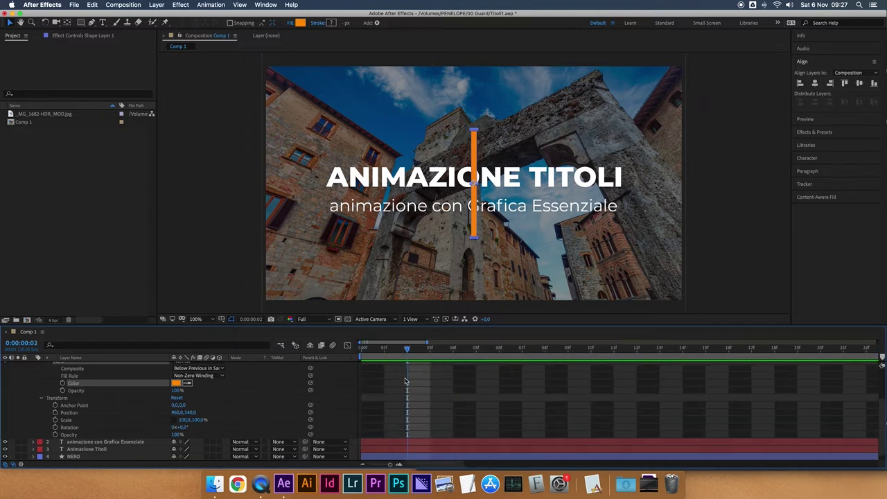
key(semicolon)
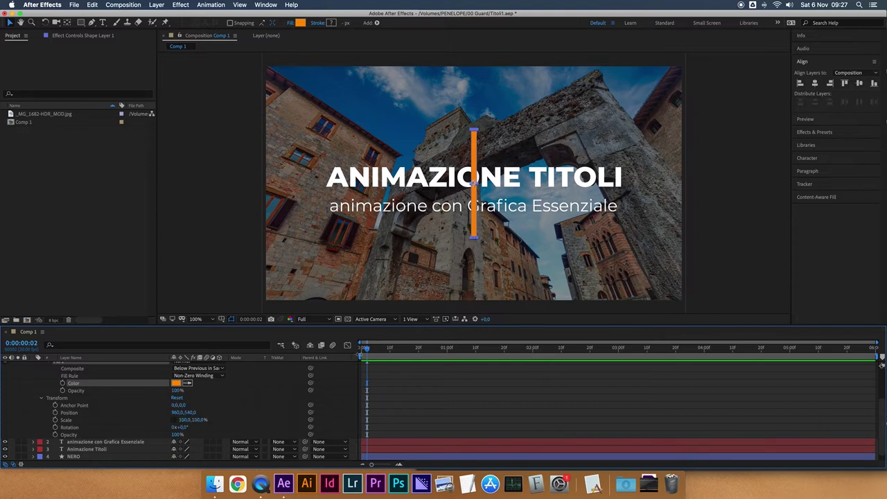
drag(367, 352, 447, 366)
Keyframe Scale at 100,100% at 1 second and 100,0% near the start, then preview.
click(55, 420)
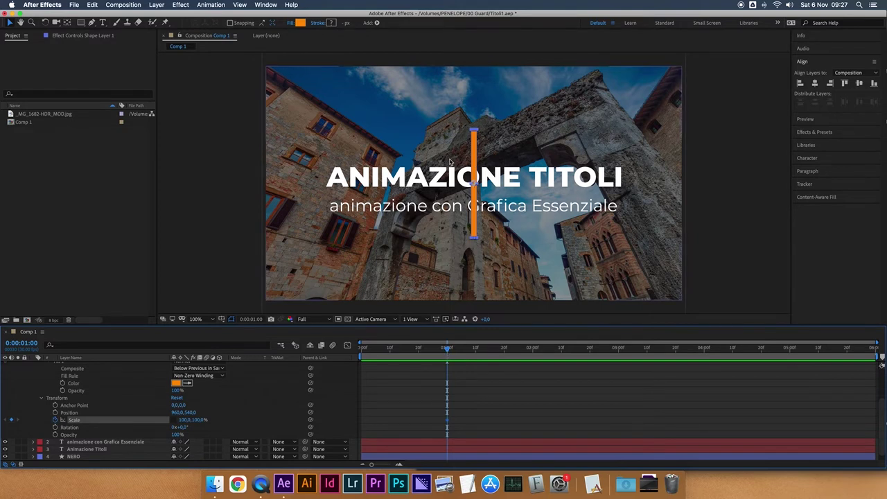
drag(447, 348, 366, 357)
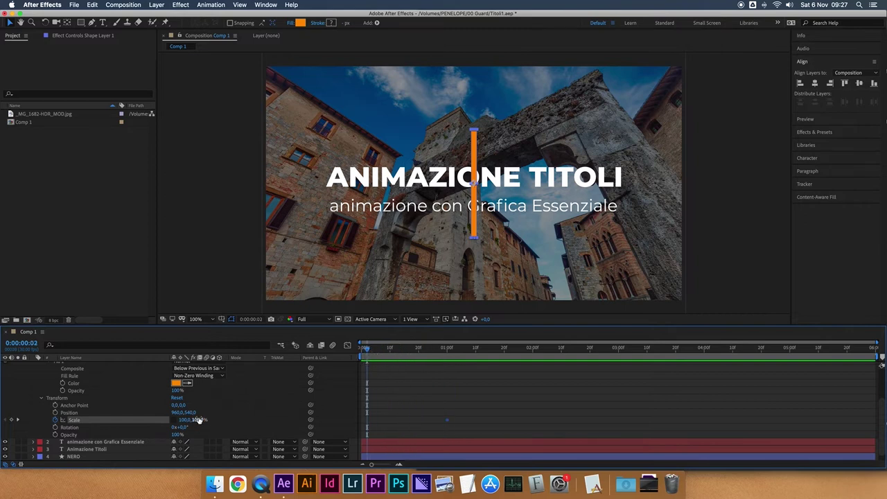
drag(199, 421, 197, 449)
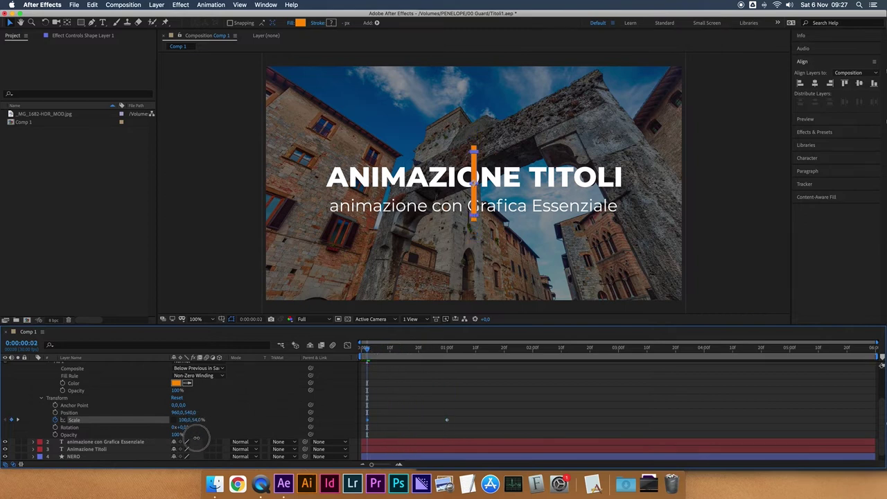
drag(196, 448, 196, 455)
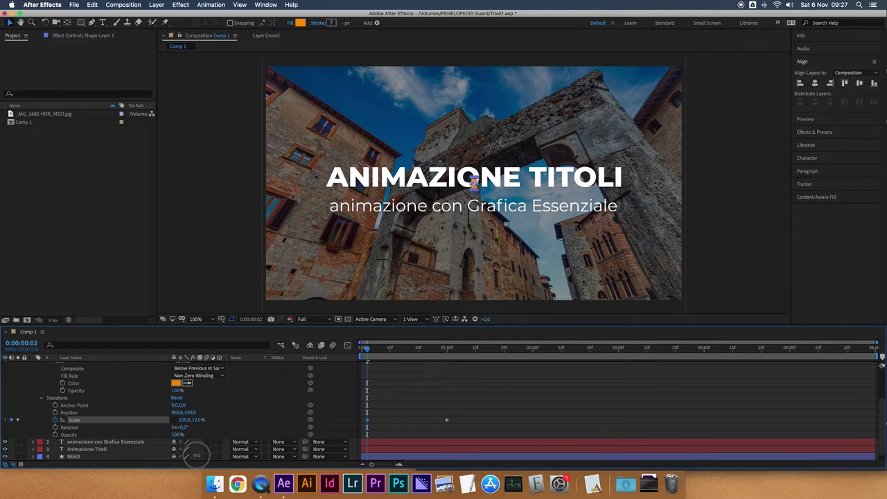
click(199, 420)
key(Return)
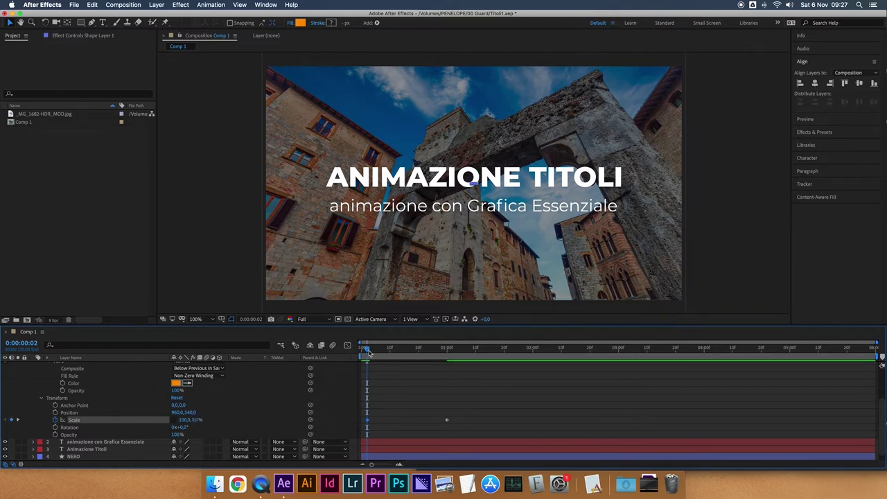
mouse_move(369, 354)
mouse_down()
mouse_move(472, 354)
mouse_move(462, 358)
mouse_up()
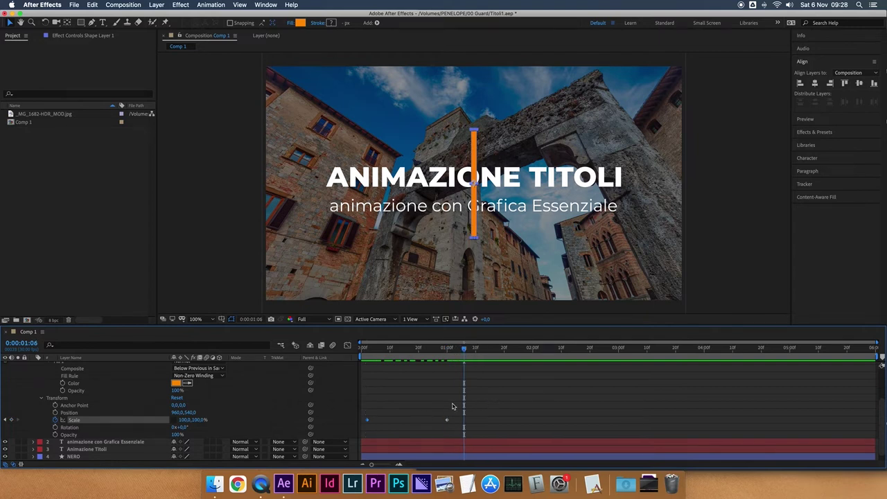
Select the two Scale keyframes and paste them at 0:00:05:00.
drag(487, 400, 409, 421)
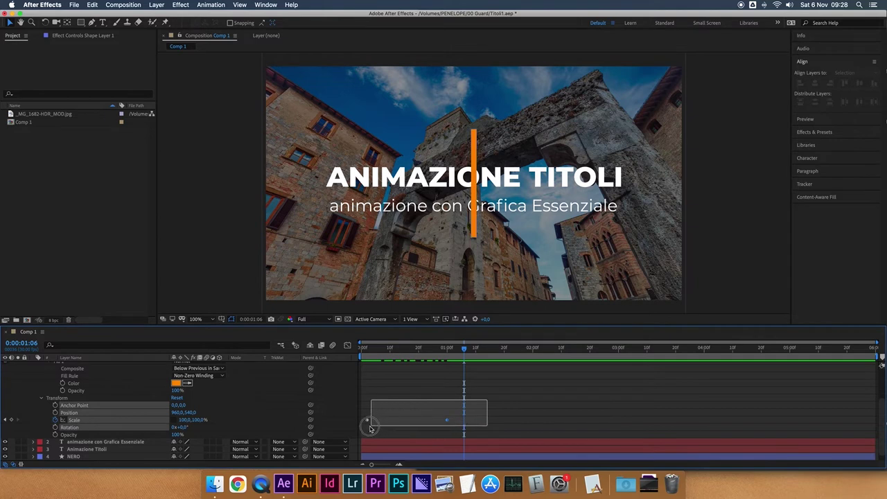
drag(408, 421, 366, 421)
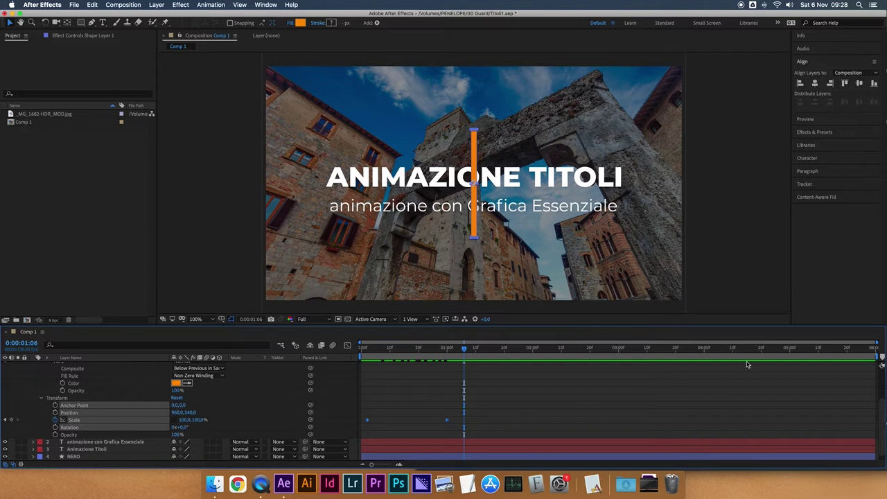
click(785, 352)
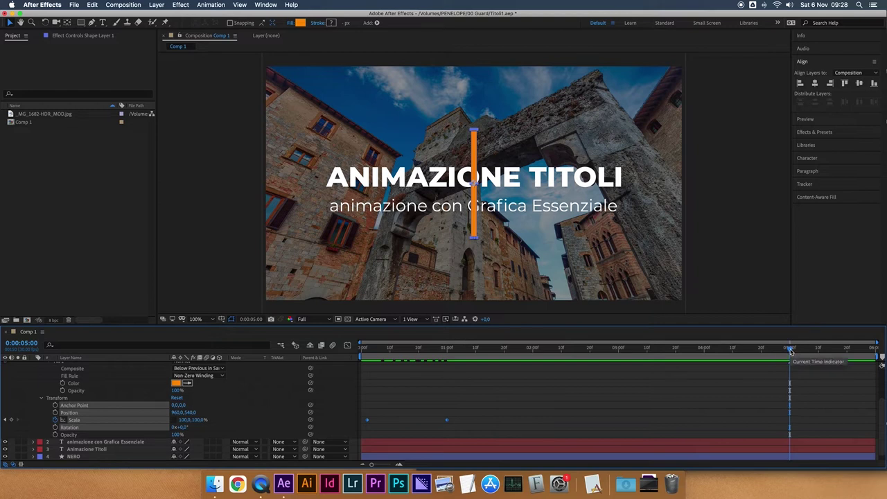
key(cmd+v)
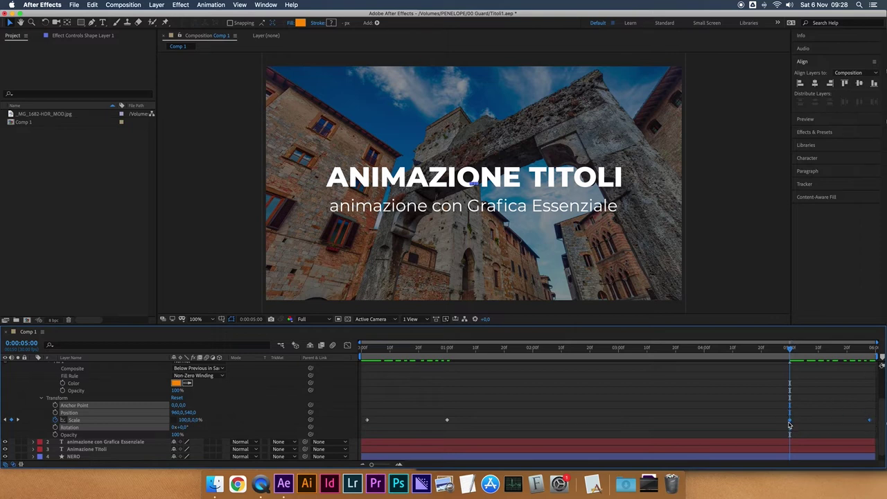
Time-reverse the pasted Scale keyframes so the bar shrinks to zero by 6 seconds.
mouse_move(790, 424)
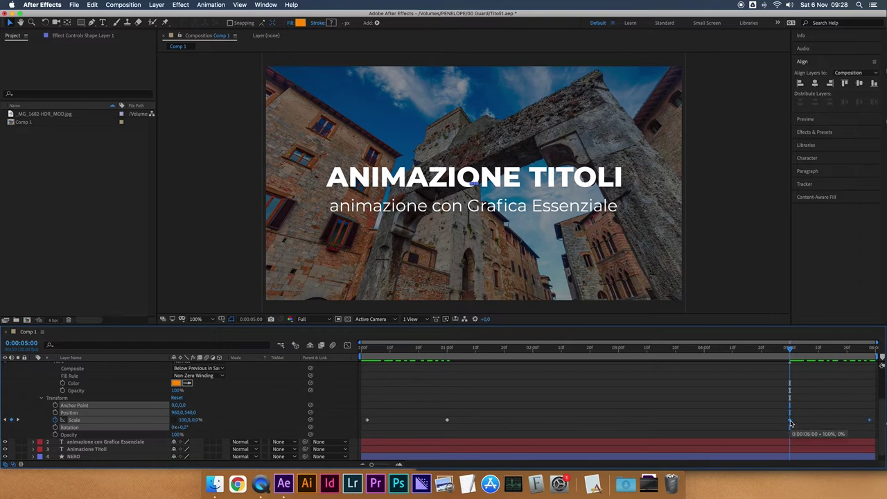
right_click(790, 423)
mouse_move(731, 465)
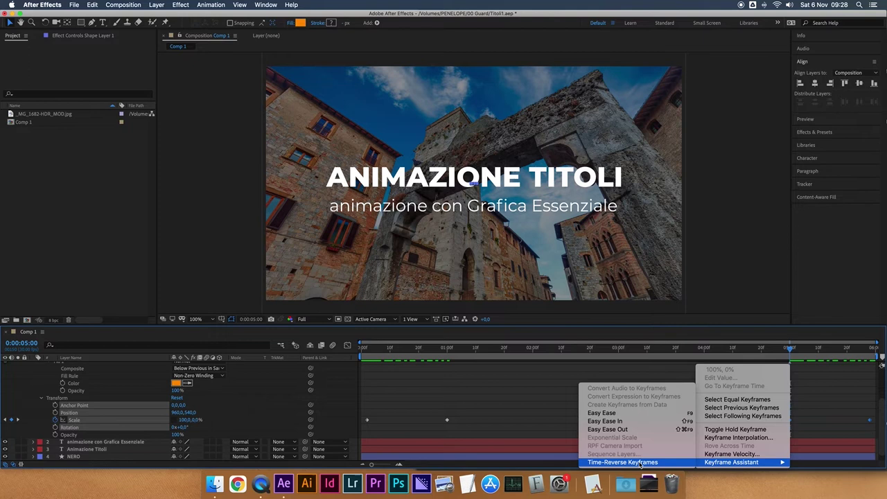
click(640, 462)
drag(763, 349, 783, 357)
key(space)
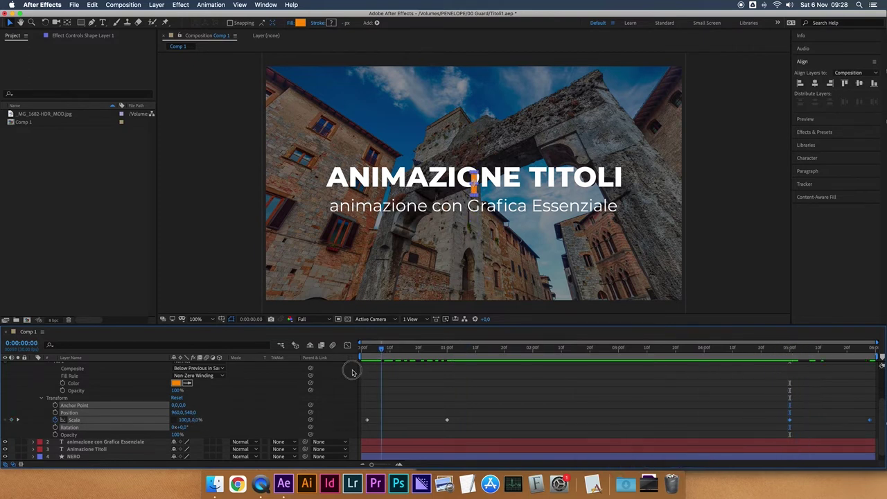
mouse_move(402, 372)
mouse_down()
mouse_move(830, 376)
mouse_move(851, 399)
mouse_move(361, 418)
mouse_up()
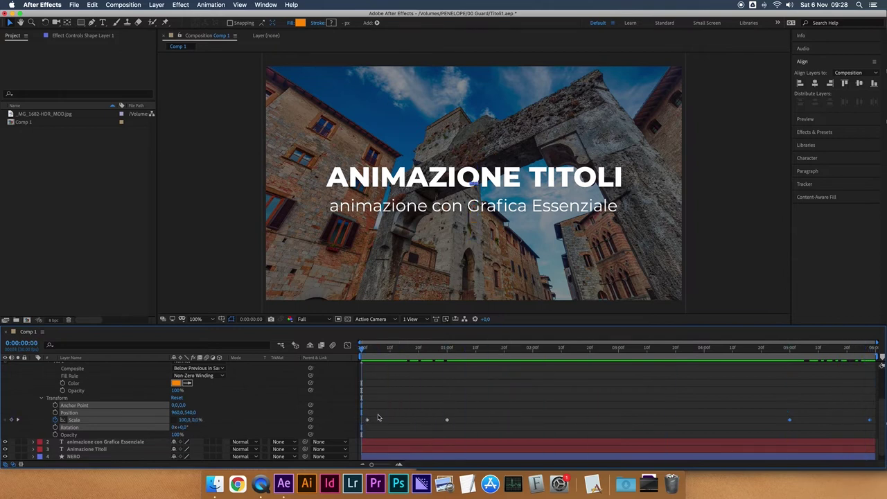
click(498, 406)
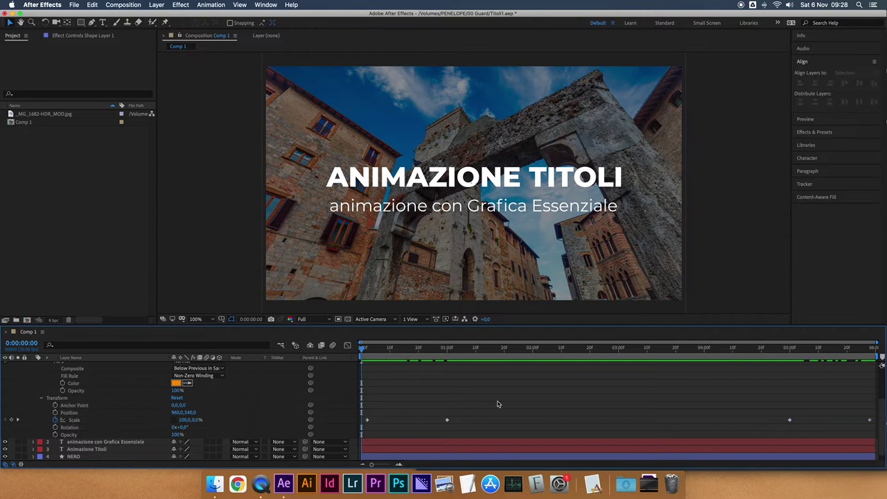
Set a 960,540 Position keyframe at 1 second, then move to 0:00:01:16.
drag(361, 348, 449, 356)
click(71, 413)
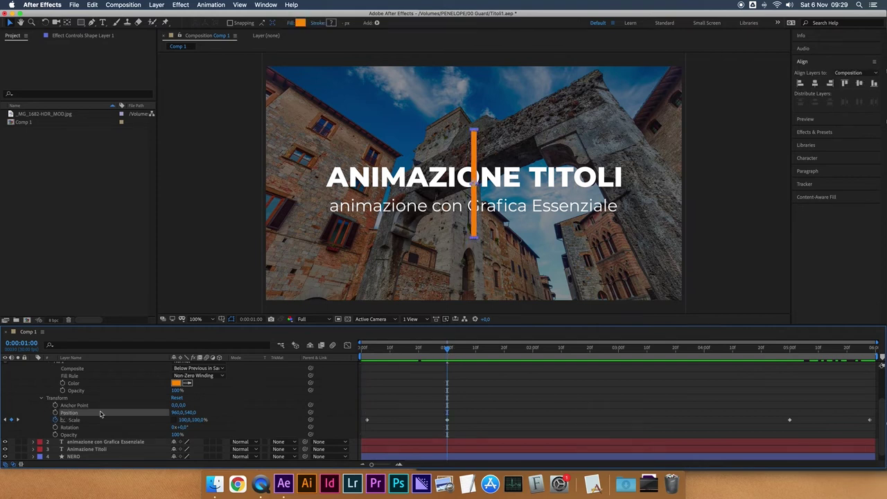
drag(369, 359, 474, 361)
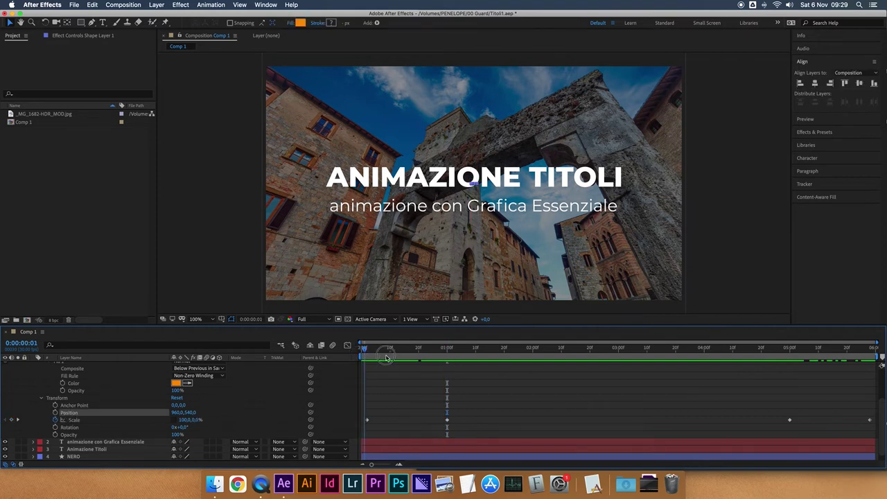
mouse_move(446, 352)
mouse_down()
mouse_move(422, 359)
mouse_move(448, 362)
mouse_up()
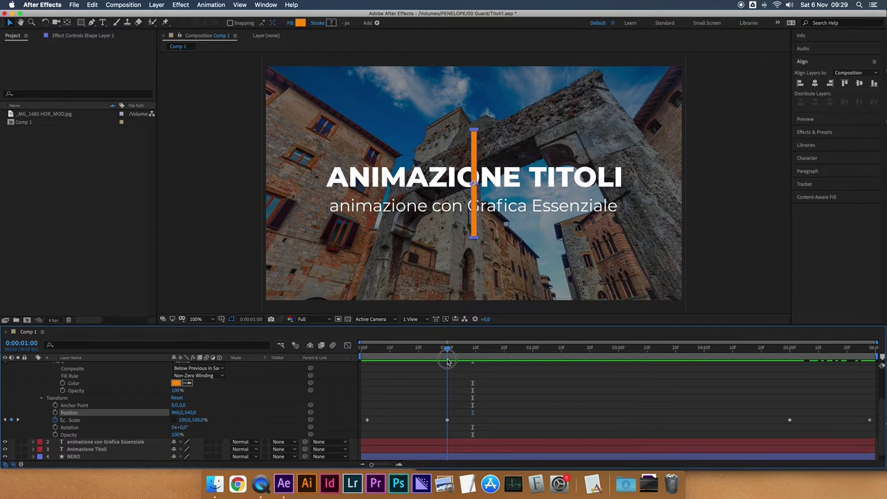
drag(447, 361, 450, 362)
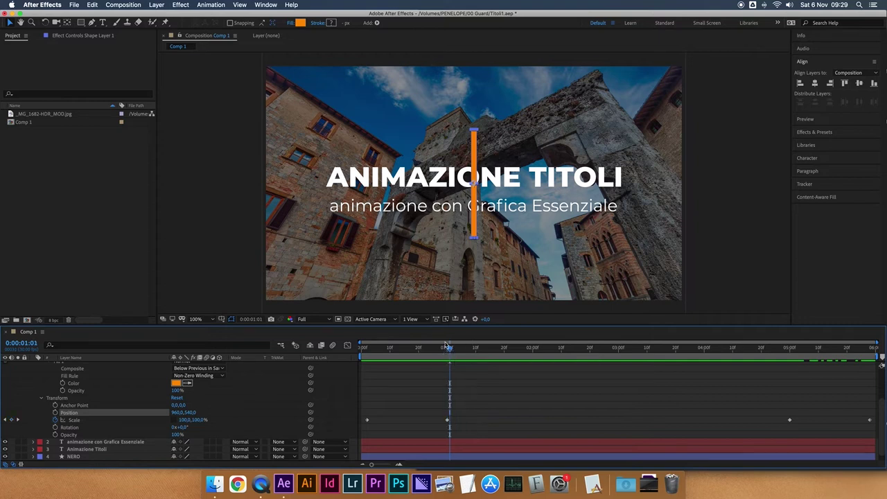
drag(451, 361, 449, 352)
click(56, 412)
drag(450, 351, 476, 356)
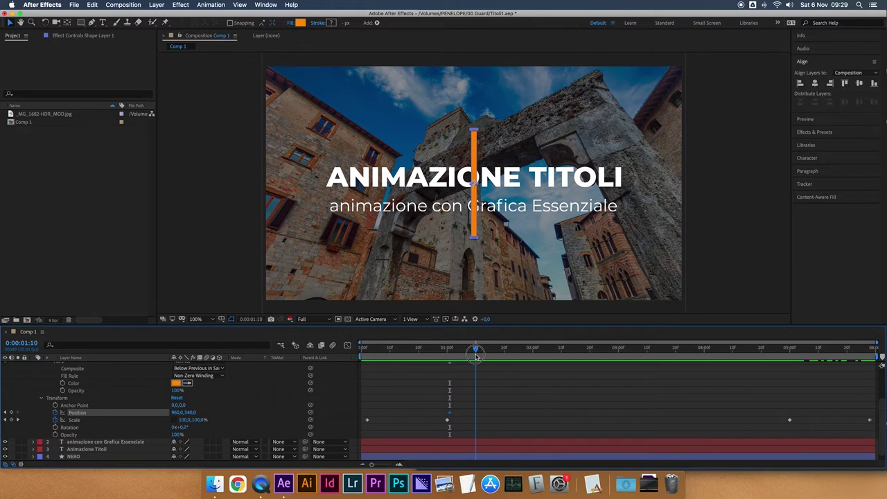
drag(476, 356, 493, 352)
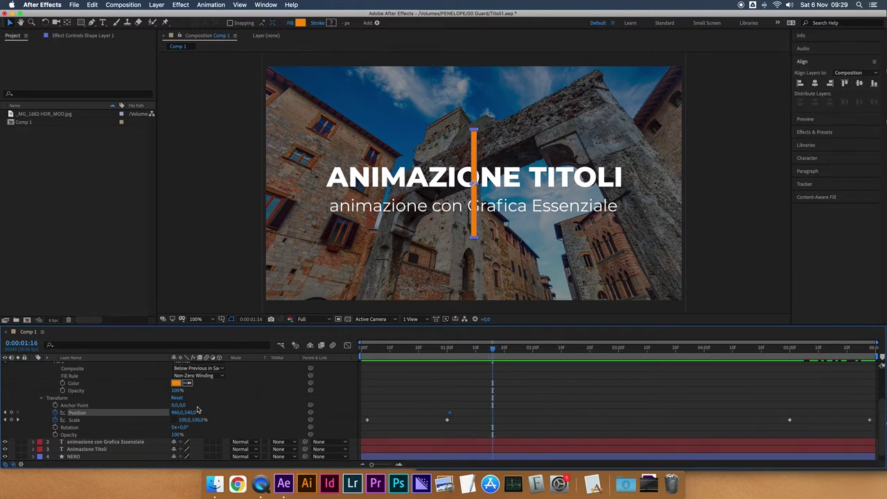
Try several leftward Position X values for the bar, undoing each attempt.
drag(179, 414, 96, 420)
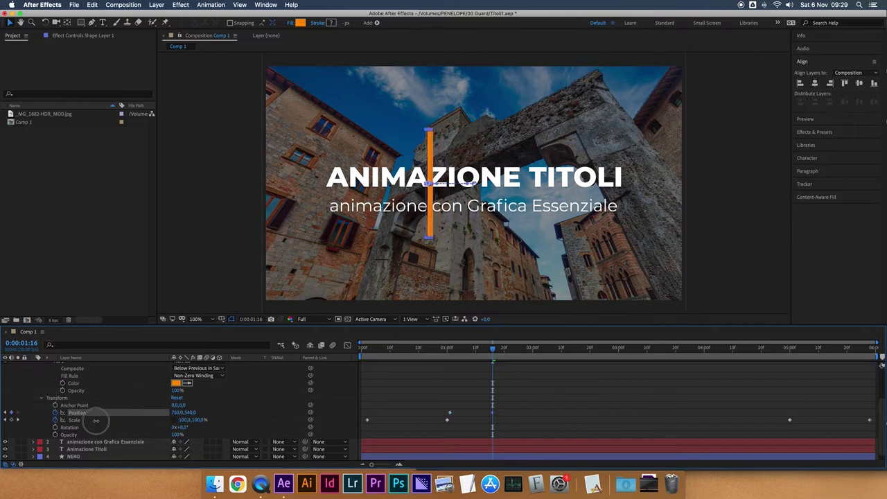
key(super+z)
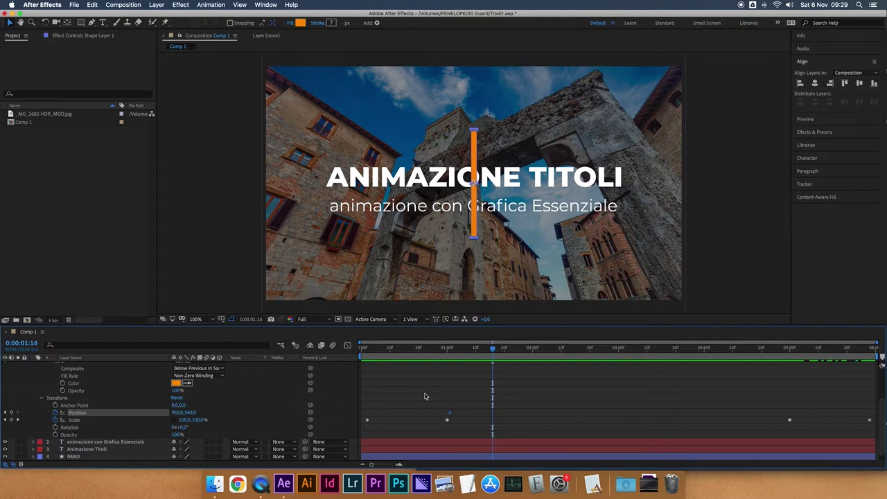
click(176, 412)
key(Right)
drag(181, 413, 61, 415)
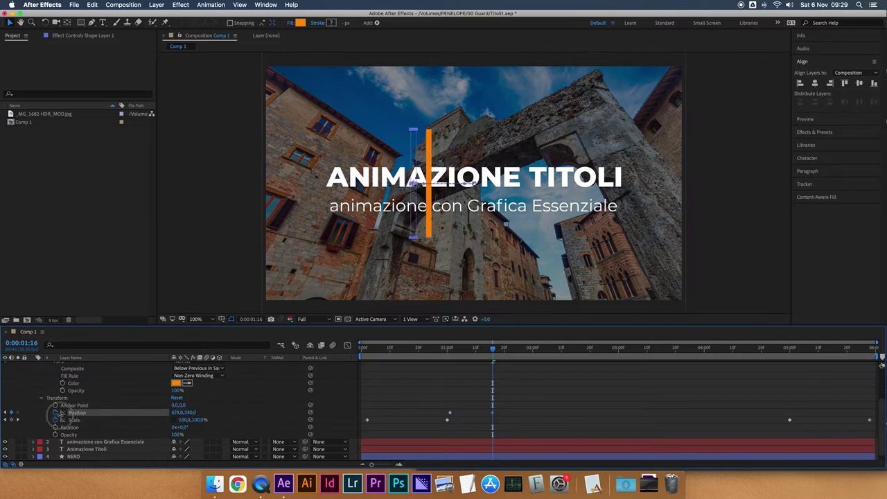
key(ctrl+z)
click(178, 412)
text(960-600)
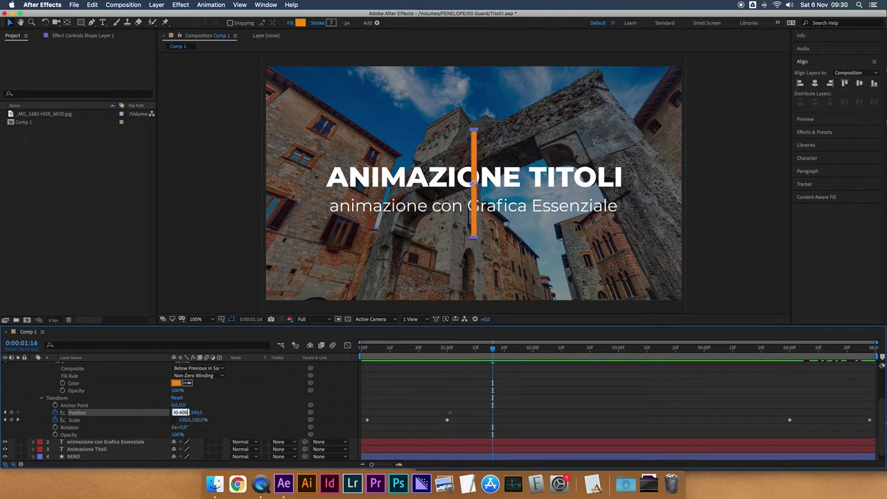
key(Return)
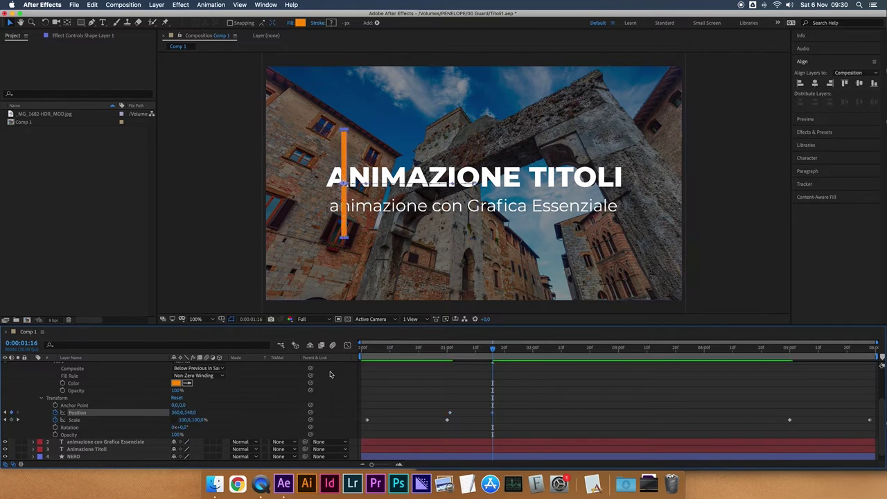
key(ctrl+z)
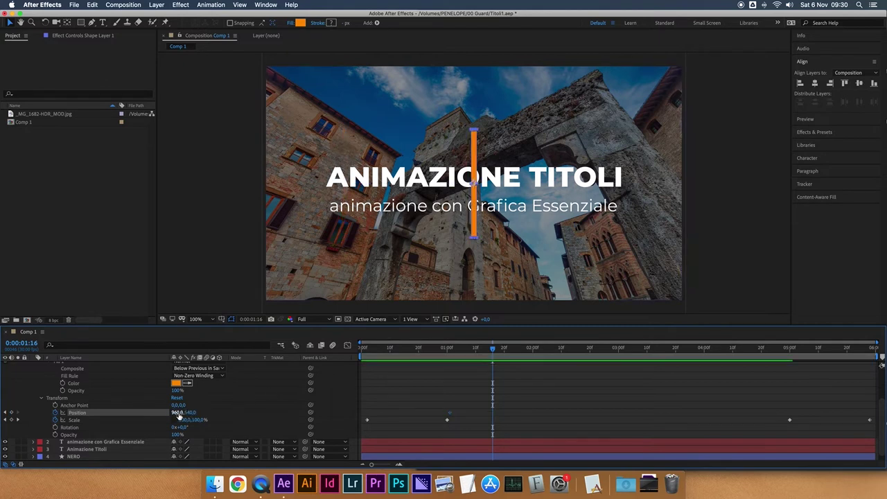
click(178, 413)
key(Escape)
Set Position X to 160 (960-800) and preview the bar sliding left.
click(178, 413)
text(160)
key(Return)
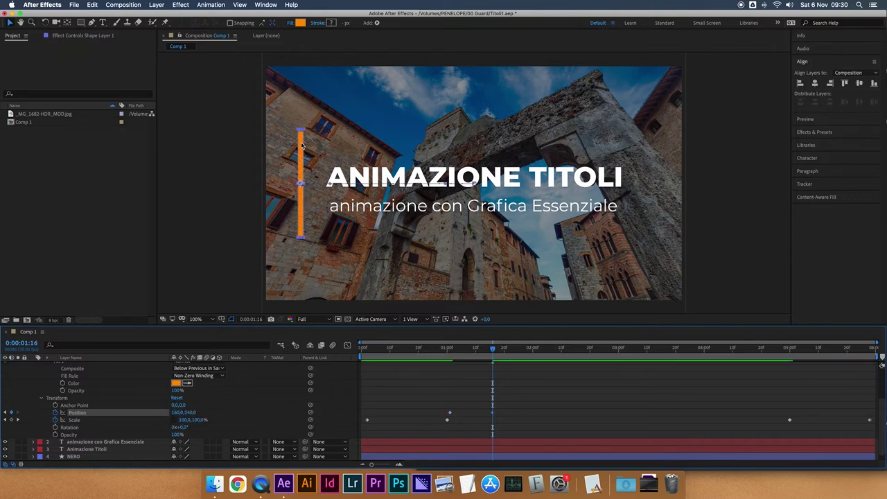
drag(441, 354, 506, 355)
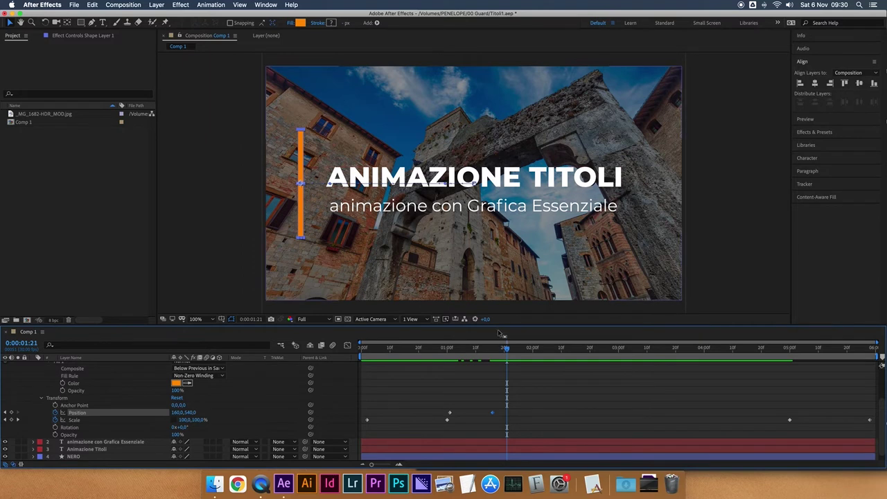
Paste the bar's Position keyframes at 0:00:04:15 and select the pasted keyframes.
drag(438, 358, 509, 361)
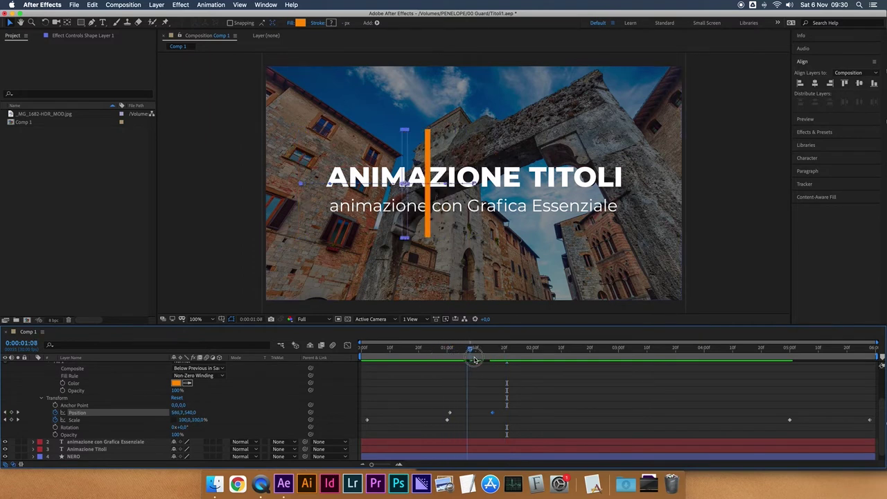
drag(520, 399, 446, 414)
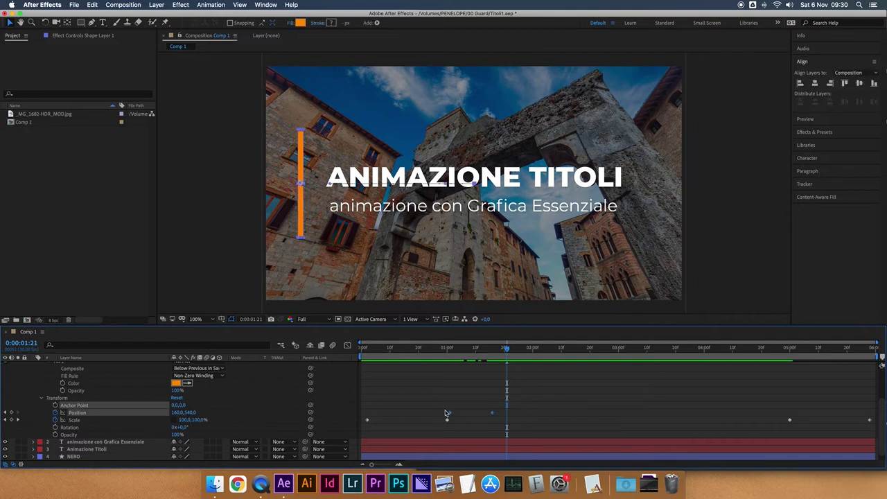
drag(726, 356, 744, 358)
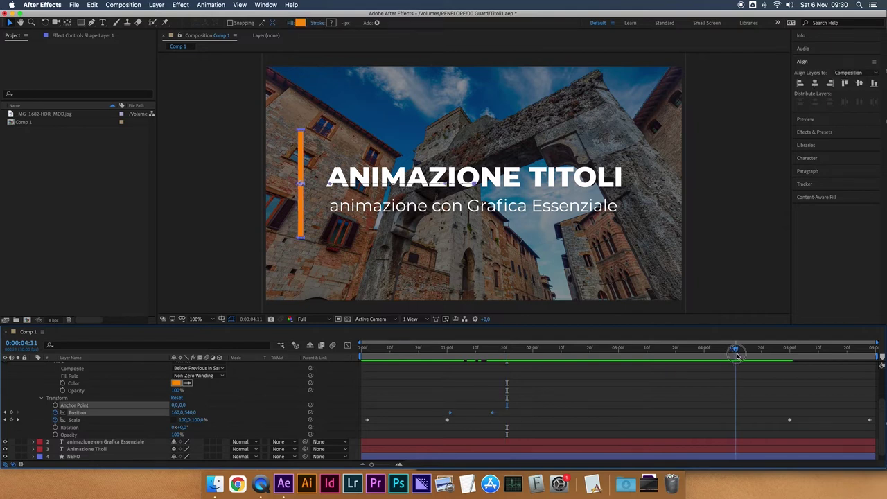
key(ctrl+v)
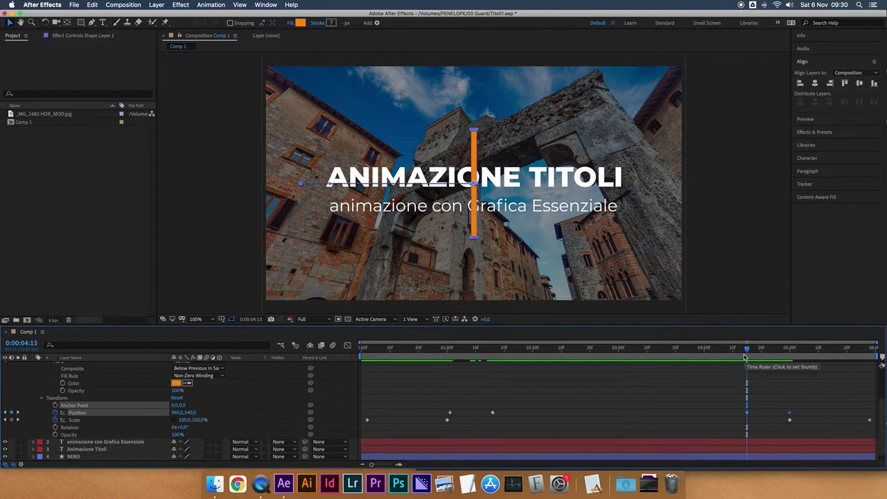
click(789, 415)
drag(775, 410, 789, 415)
Time-reverse the bar's pasted closing keyframes and scrub to check the motion.
right_click(789, 415)
mouse_move(817, 463)
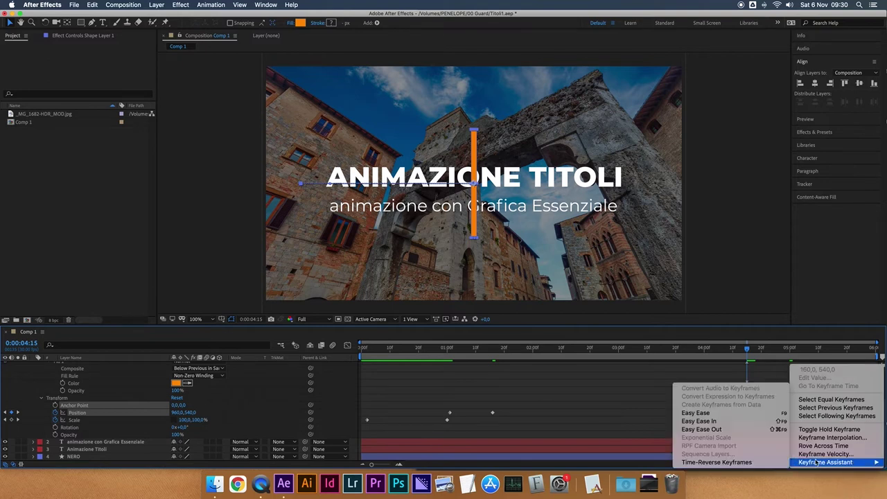
click(716, 462)
mouse_move(718, 346)
mouse_down()
mouse_move(812, 358)
mouse_move(453, 377)
mouse_up()
Rename Shape Layer 1 to Rsx and reveal only its animated Position and Scale properties.
scroll(78, 394, up, 3)
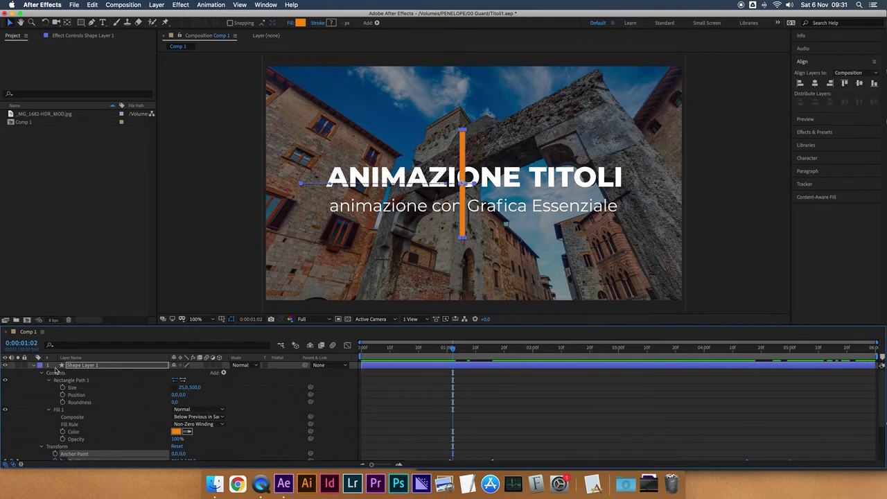
click(83, 366)
text(Re)
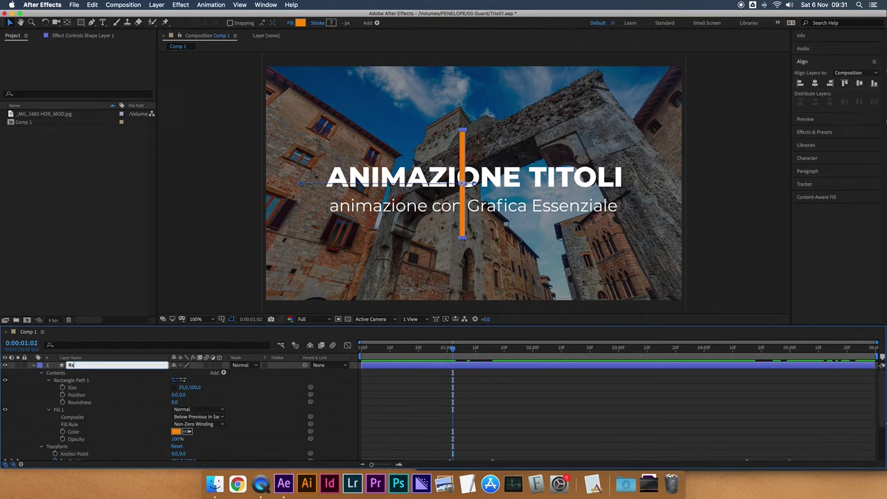
key(Return)
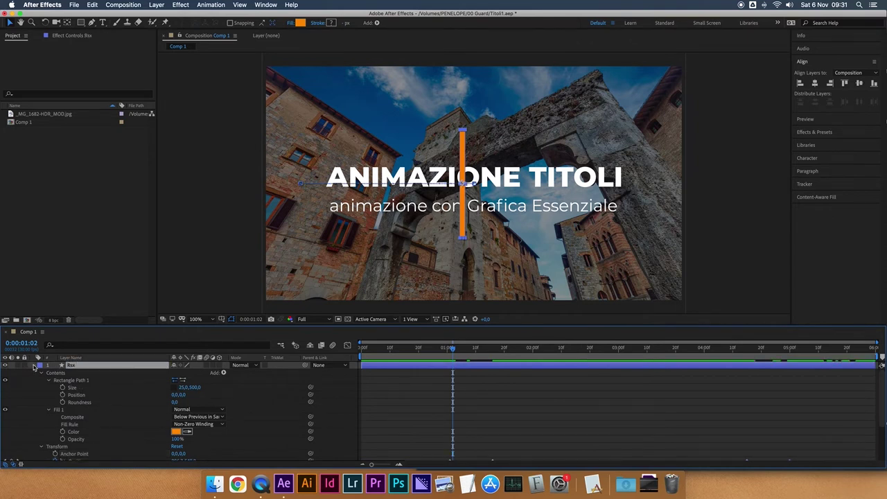
click(33, 365)
click(441, 426)
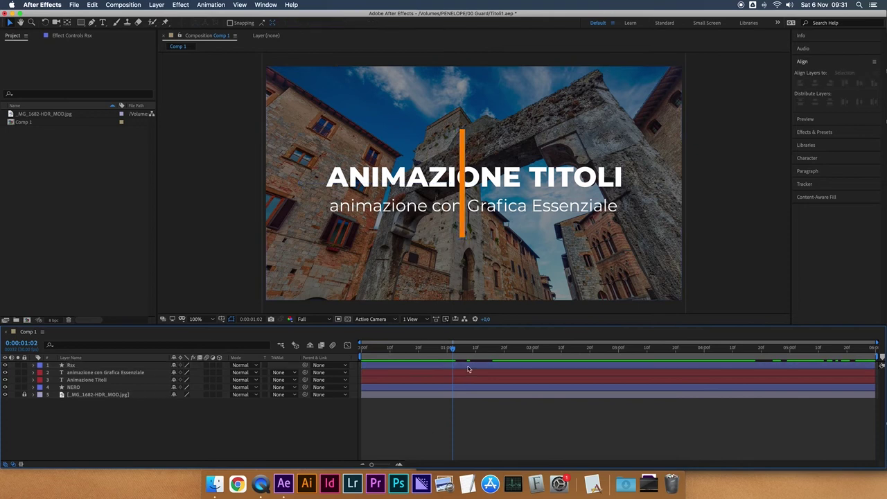
click(379, 367)
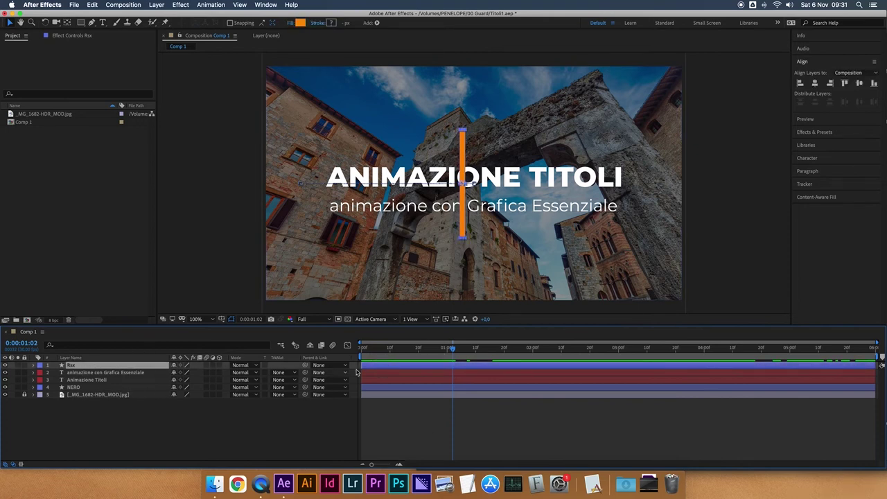
key(u)
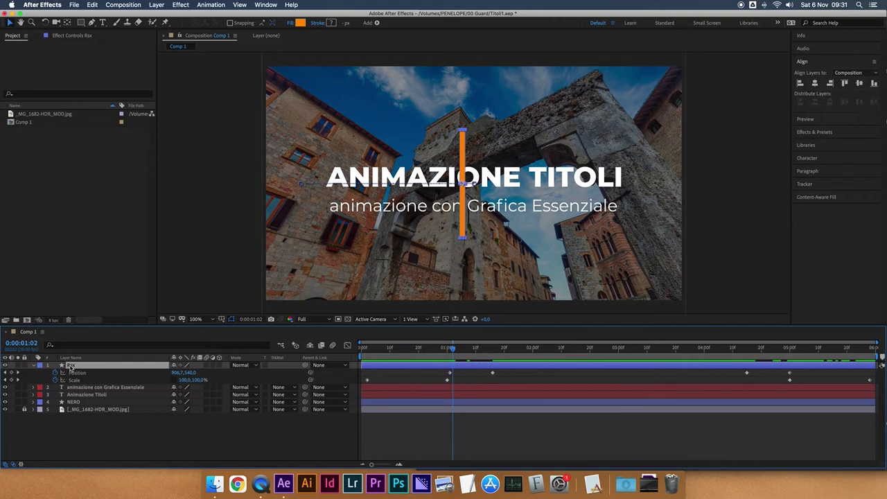
Duplicate the Rsx bar layer with Cmd+D.
key(super+d)
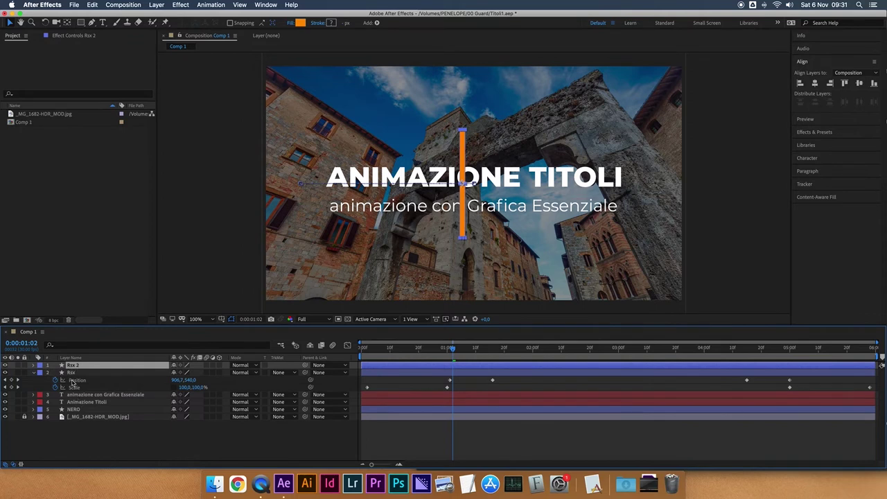
click(72, 372)
right_click(72, 372)
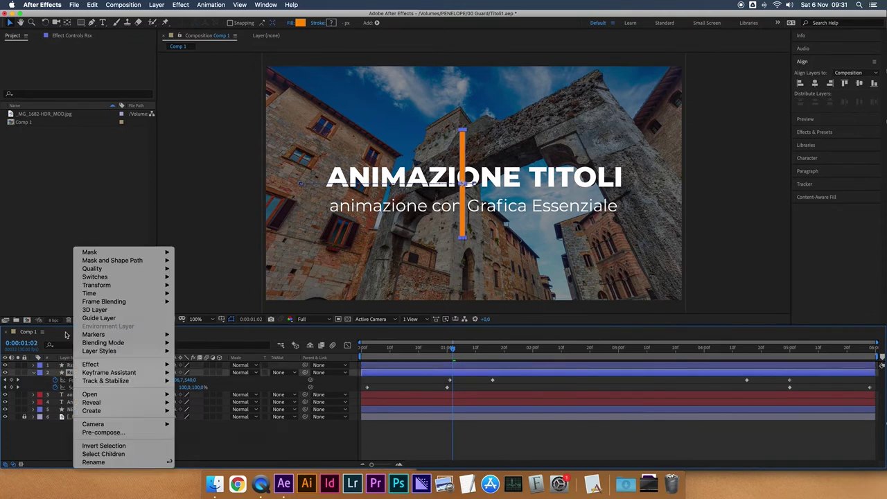
click(25, 282)
Rename the Rsx 2 copy to Rdx and show its keyframed Position and Scale.
click(73, 365)
key(Return)
key(BackSpace)
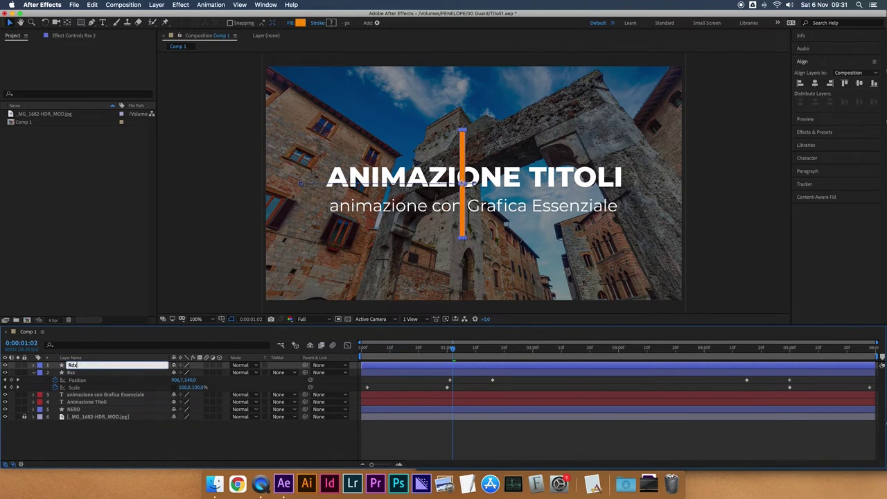
key(Return)
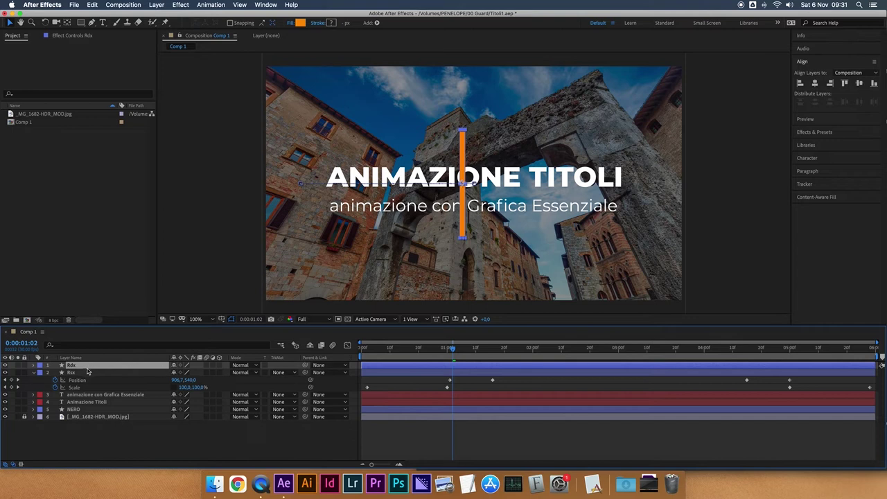
key(u)
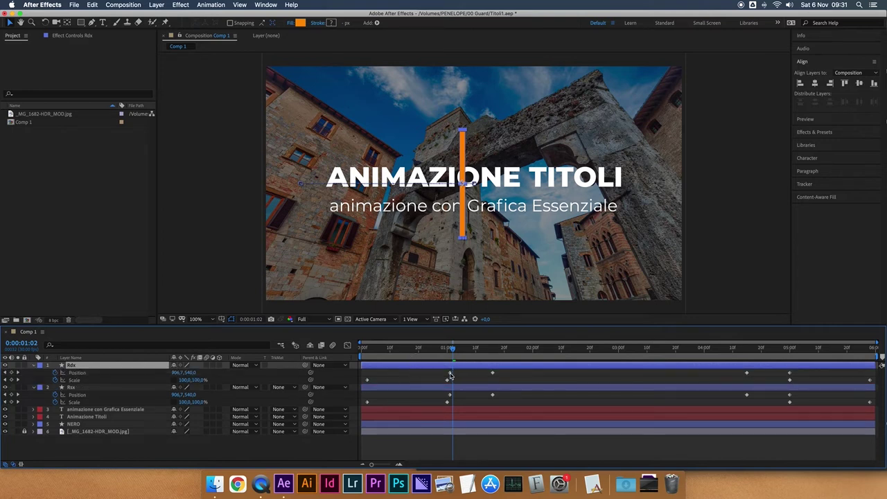
Set Rdx's X position to 1760 (960+800) at the opening keyframe near 1:16.
drag(440, 350, 450, 358)
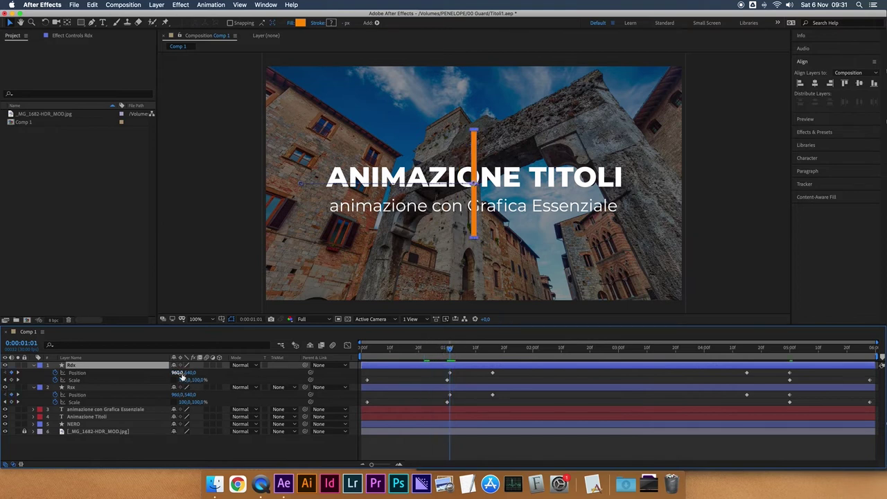
drag(449, 352, 491, 355)
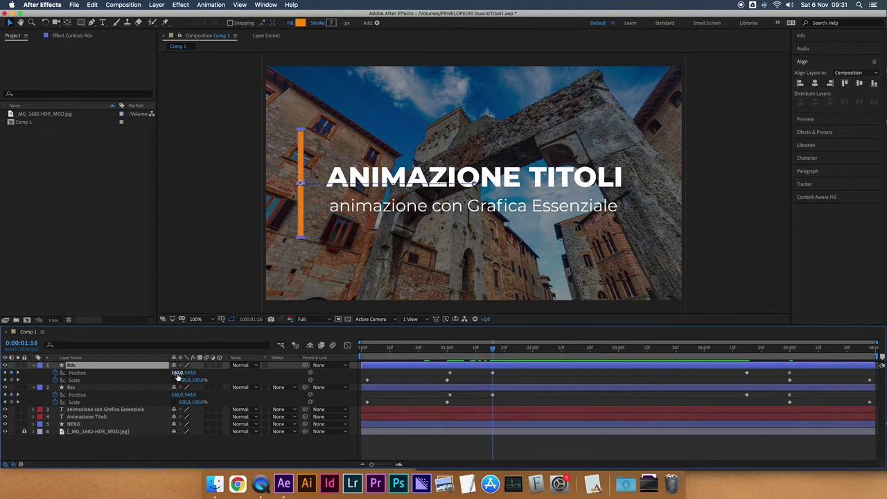
click(176, 373)
text(960)
key(Return)
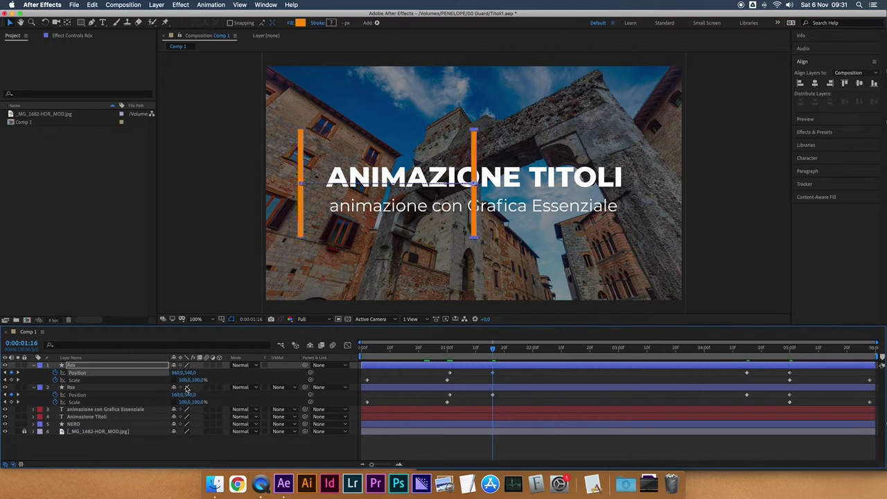
click(181, 373)
text(1760)
key(Return)
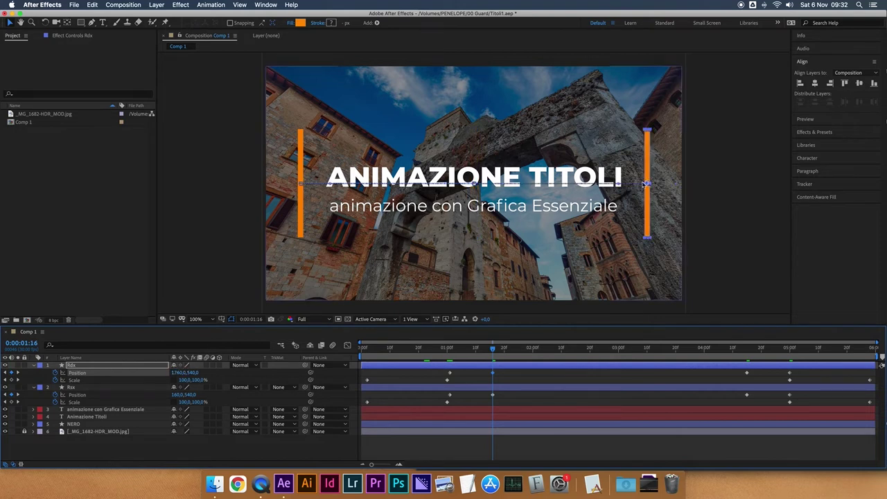
Set Rdx's X position to 1760 at the closing keyframe near 4:15.
drag(492, 351, 747, 371)
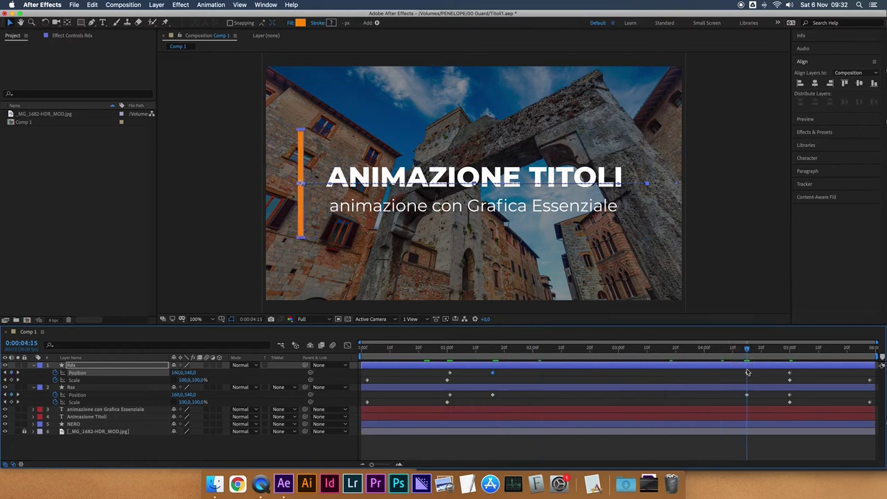
click(178, 373)
text(9)
key(Return)
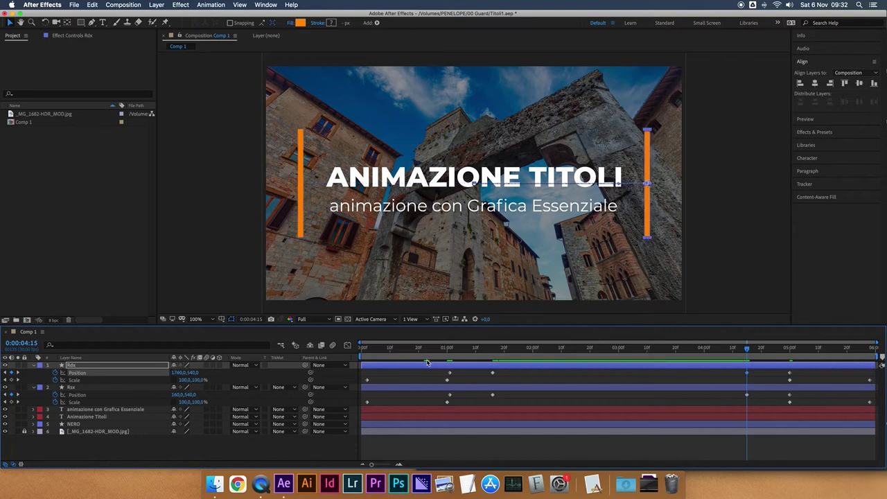
Preview and scrub to check both orange bars sliding apart and closing.
click(443, 357)
key(space)
key(space)
key(space)
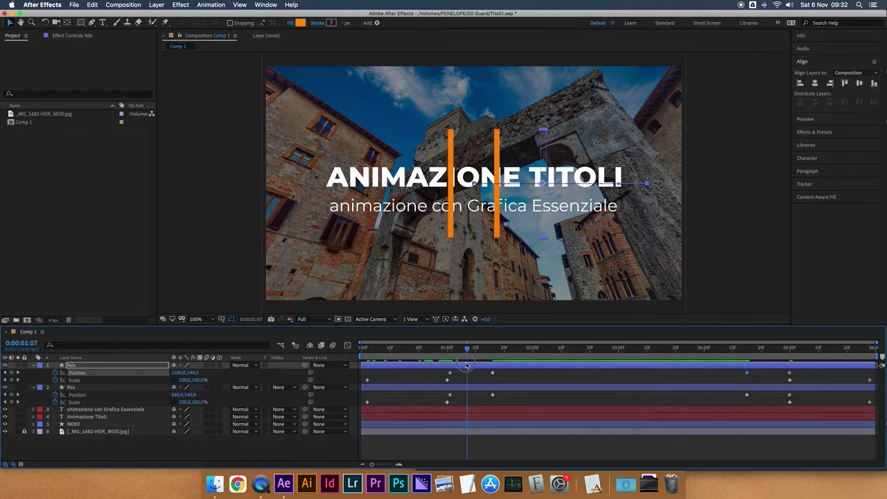
click(423, 358)
mouse_move(424, 359)
mouse_down()
mouse_move(388, 356)
mouse_move(744, 341)
mouse_up()
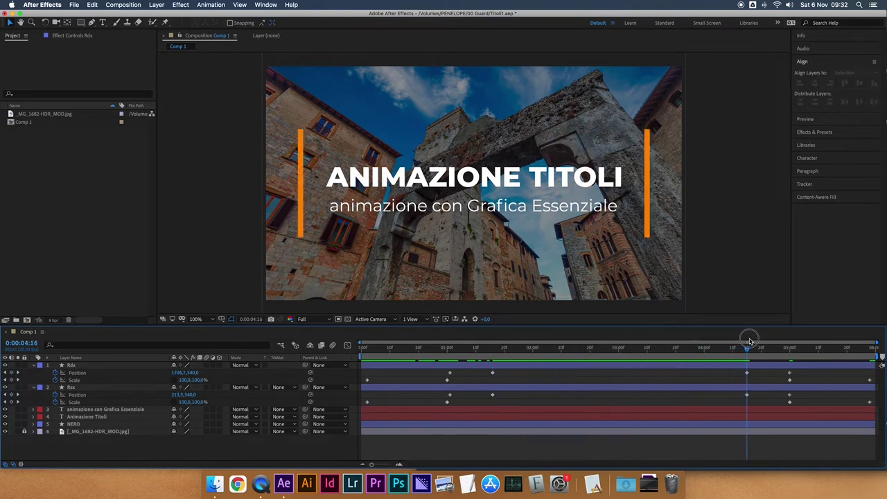
mouse_move(743, 341)
mouse_down()
mouse_move(852, 338)
mouse_move(523, 365)
mouse_up()
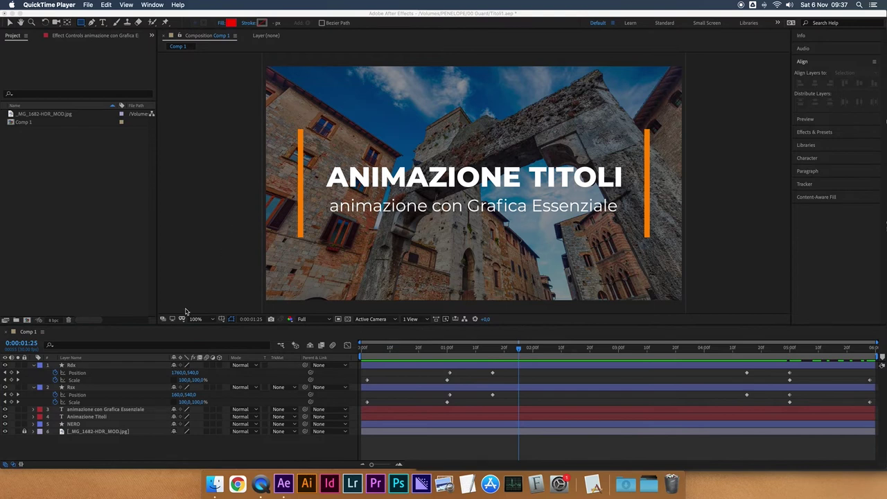
click(106, 452)
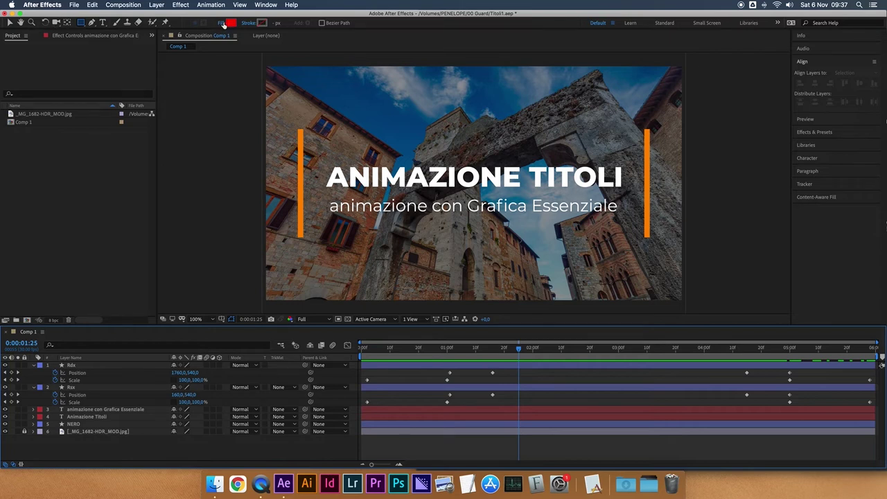
click(232, 23)
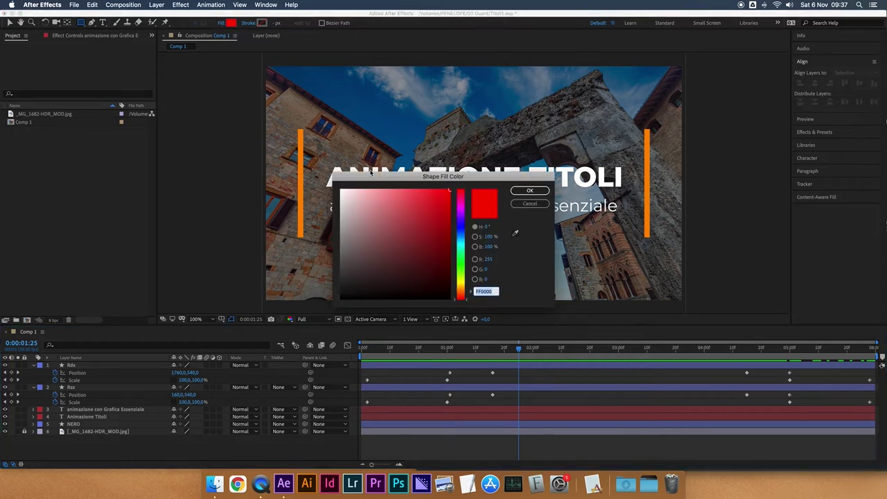
click(529, 203)
click(222, 23)
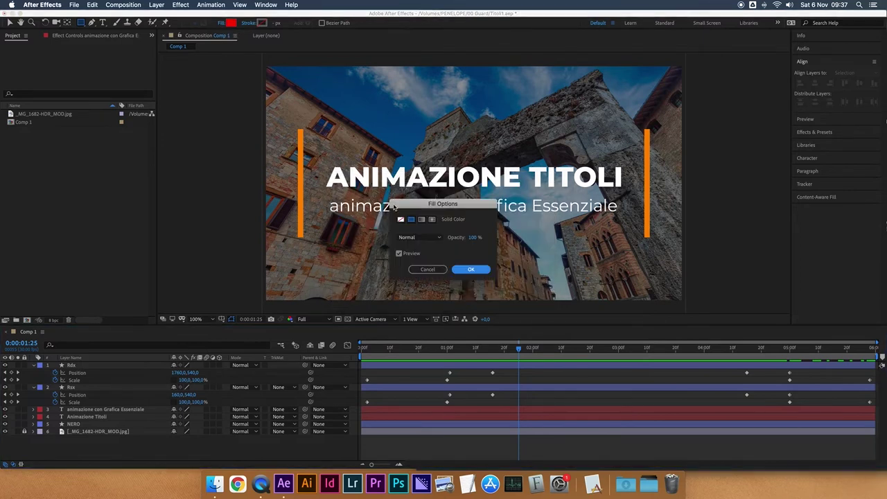
click(432, 270)
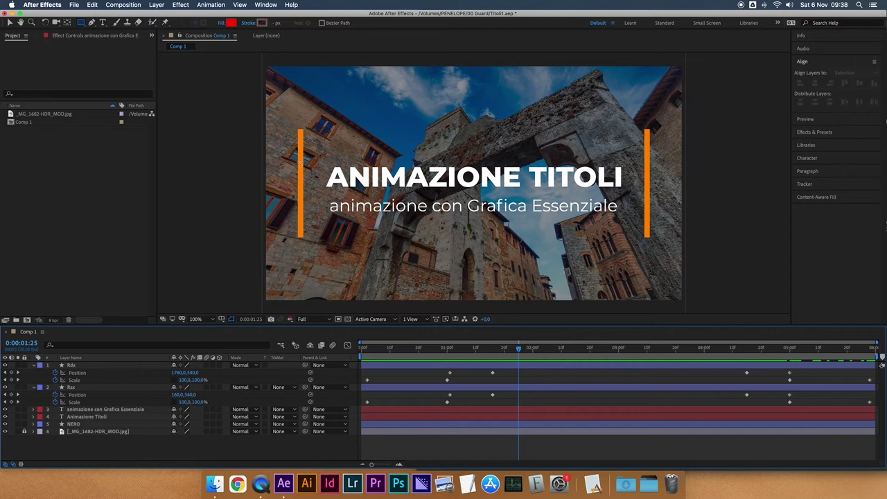
mouse_move(299, 164)
mouse_down()
mouse_move(551, 165)
mouse_move(646, 183)
mouse_move(645, 173)
mouse_move(645, 185)
mouse_up()
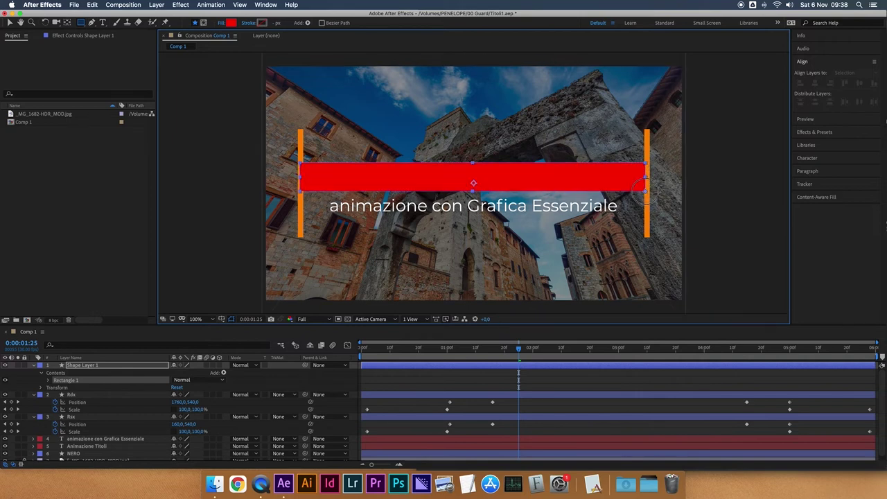
Make the red rectangle taller to cover the title and centre it horizontally in the comp.
drag(645, 185, 648, 193)
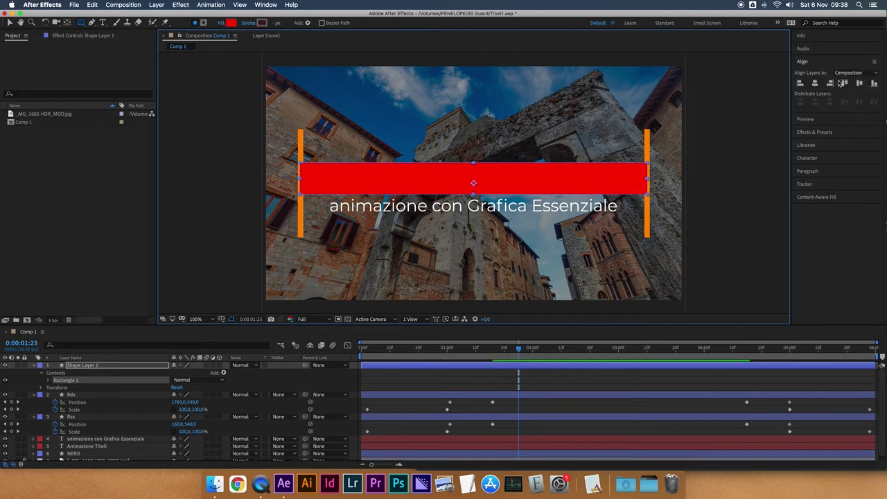
click(816, 83)
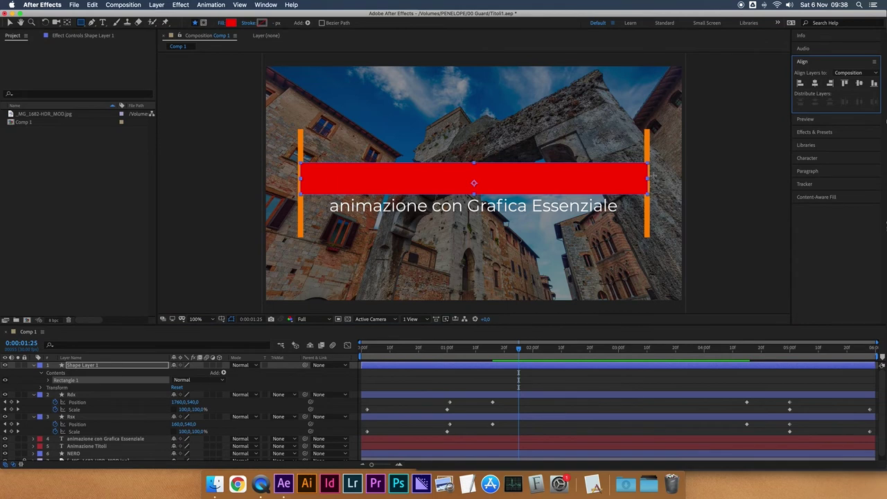
click(816, 83)
Name the rectangle layer Mask1, collapse it, and place it just above Animazione Titoli.
click(81, 366)
key(Return)
text(Mask)
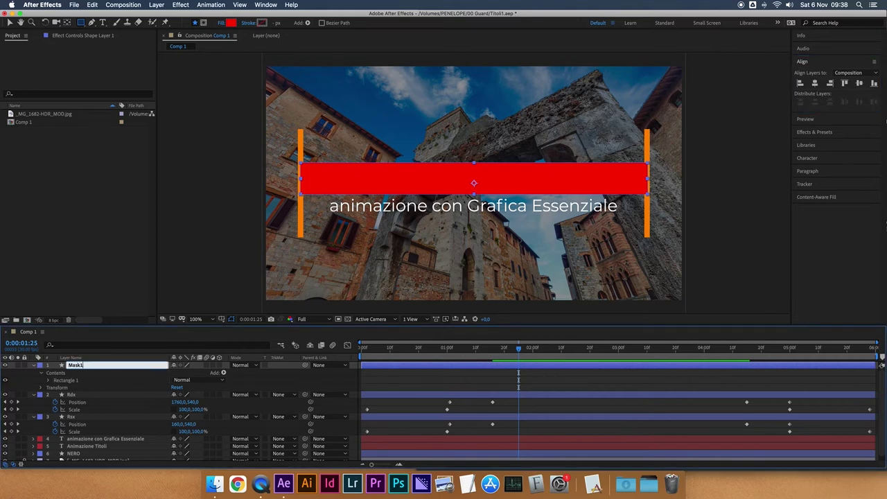
key(Return)
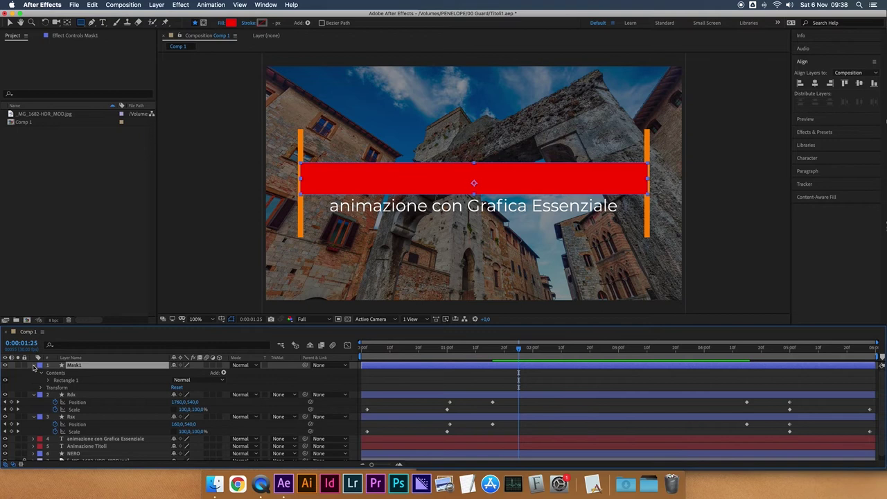
click(33, 365)
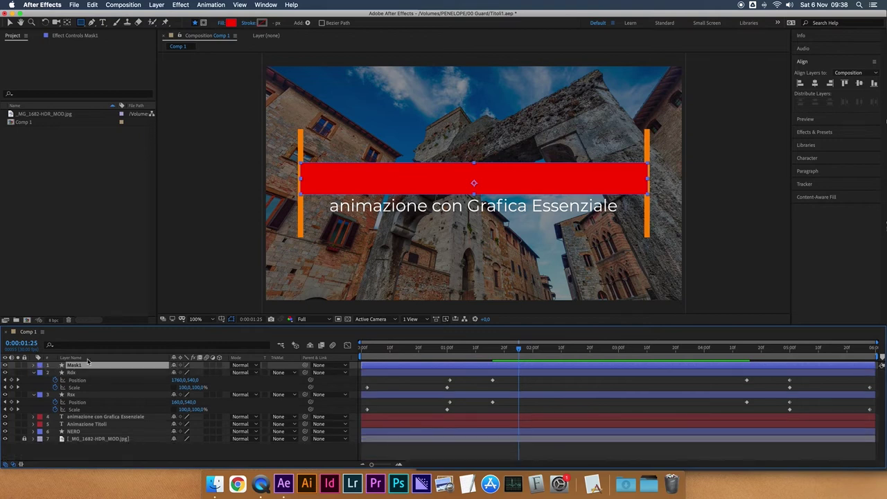
drag(76, 367, 124, 432)
drag(125, 432, 122, 421)
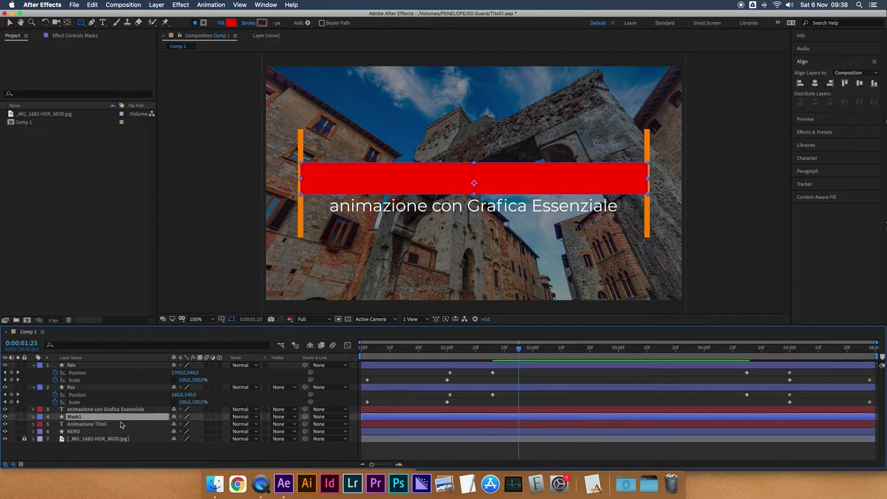
Set Animazione Titoli's track matte to Alpha Matte 'Mask1' and scrub to check the title.
click(80, 424)
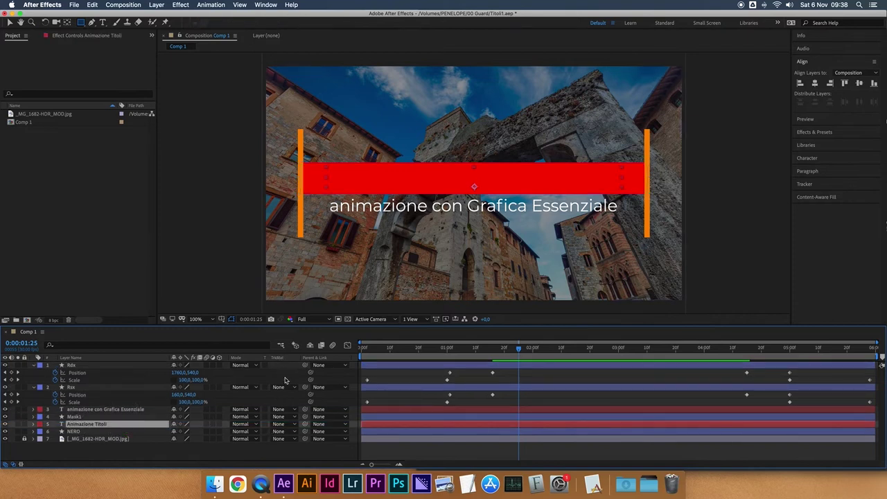
click(279, 424)
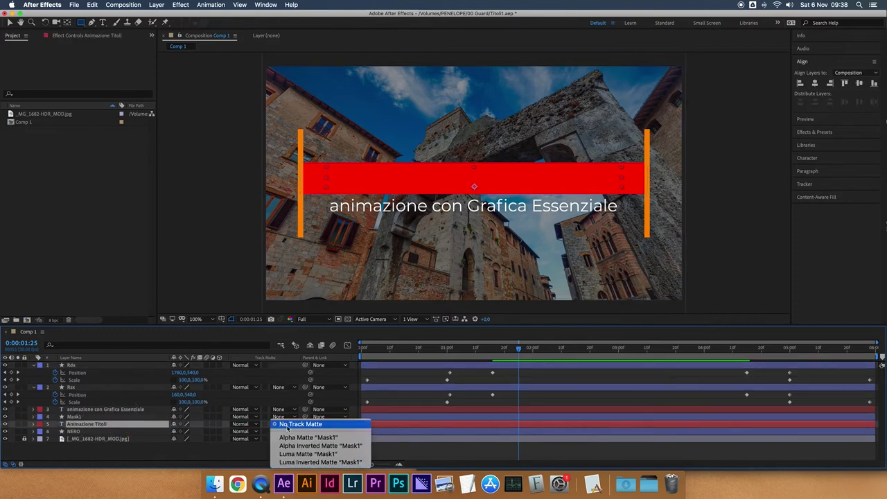
click(321, 438)
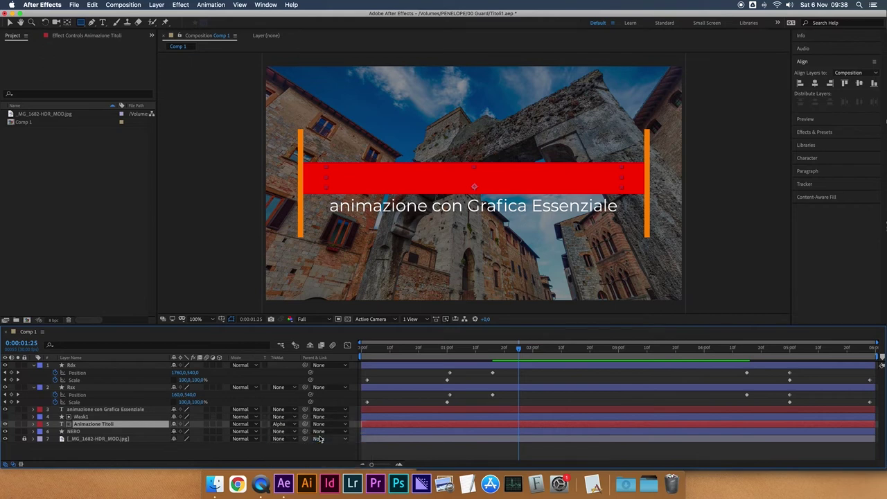
click(85, 416)
click(90, 424)
click(86, 416)
click(81, 424)
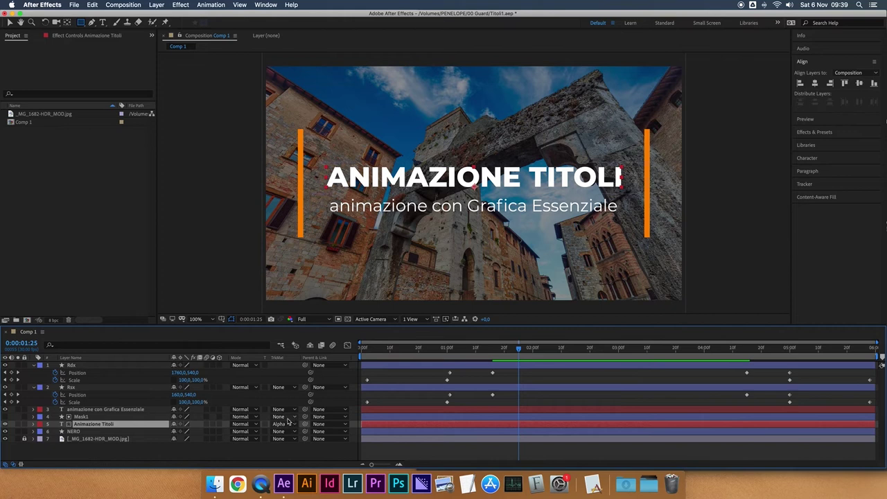
click(81, 417)
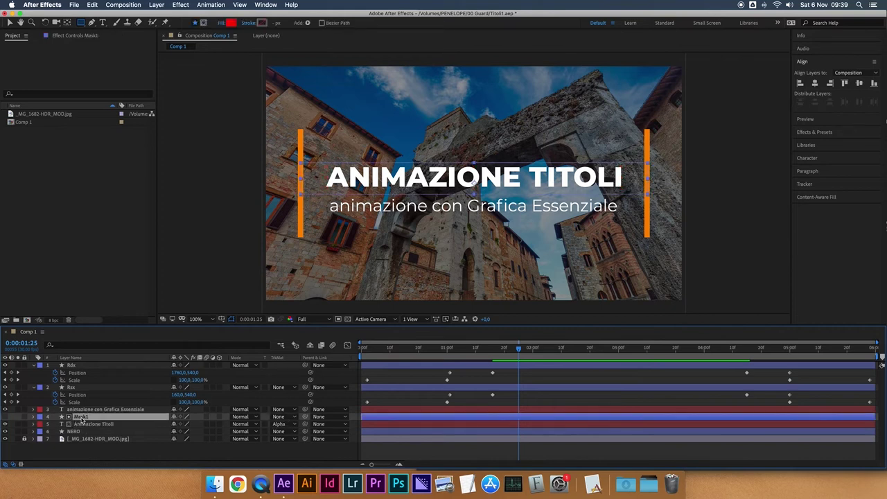
click(93, 424)
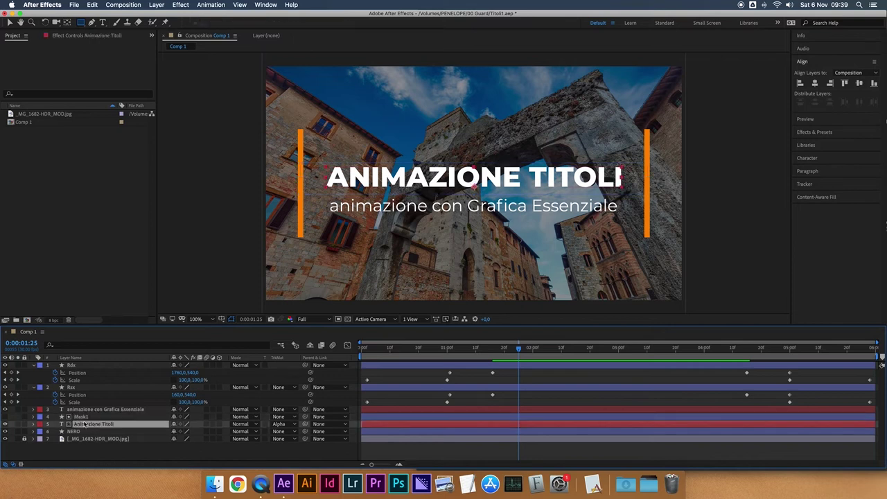
click(81, 418)
mouse_move(514, 354)
mouse_down()
mouse_move(499, 349)
mouse_move(478, 359)
mouse_move(513, 359)
mouse_up()
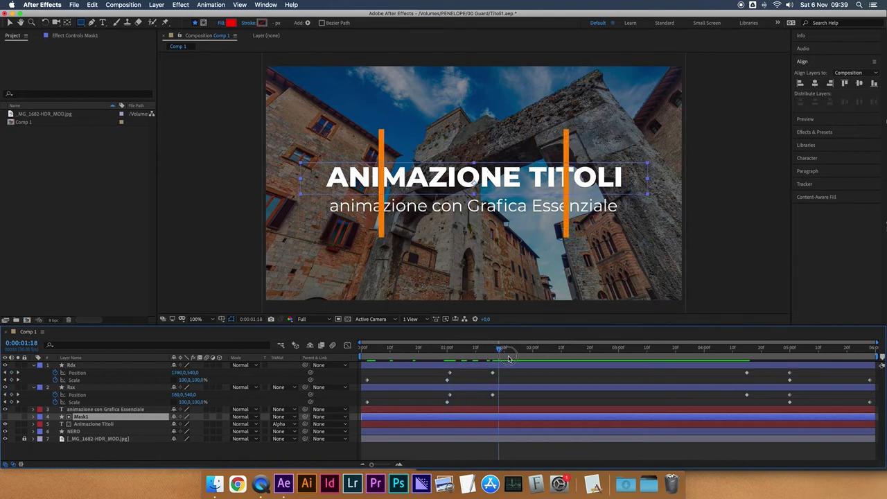
click(32, 418)
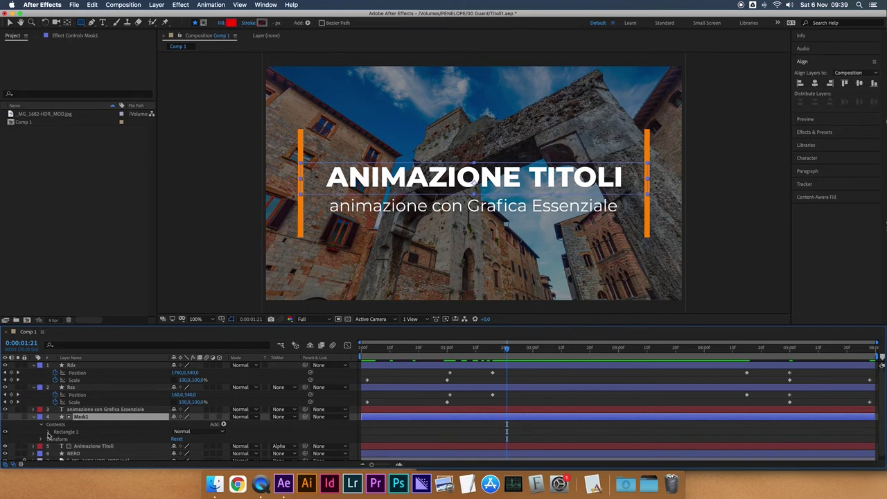
Add a full-width Scale keyframe on Mask1 where the bars finish spreading.
click(41, 438)
scroll(55, 437, down, 1)
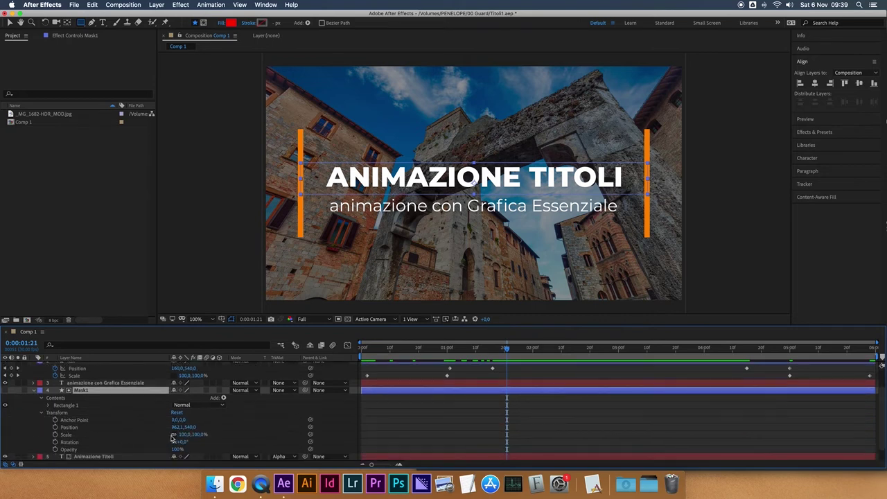
drag(177, 435, 158, 436)
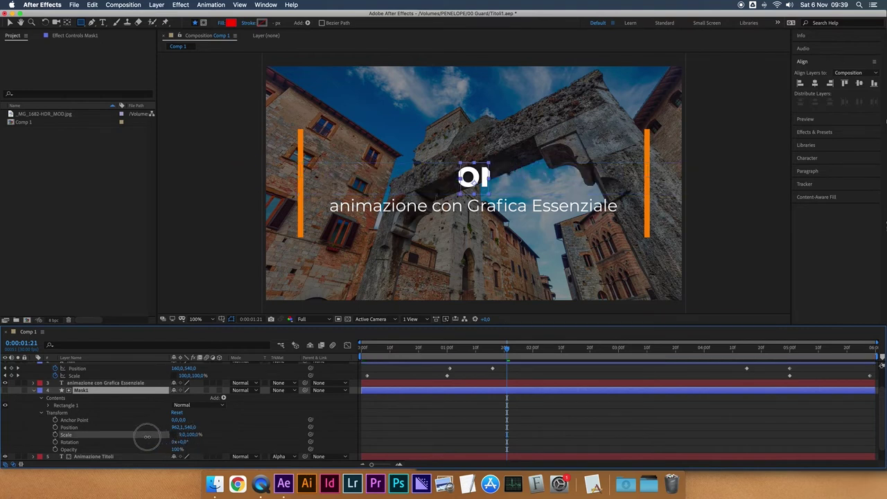
drag(158, 436, 189, 436)
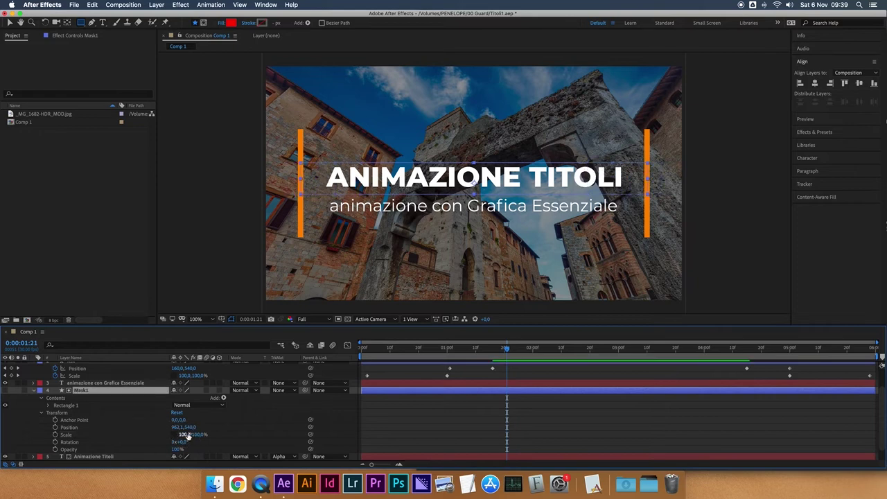
drag(438, 353, 446, 355)
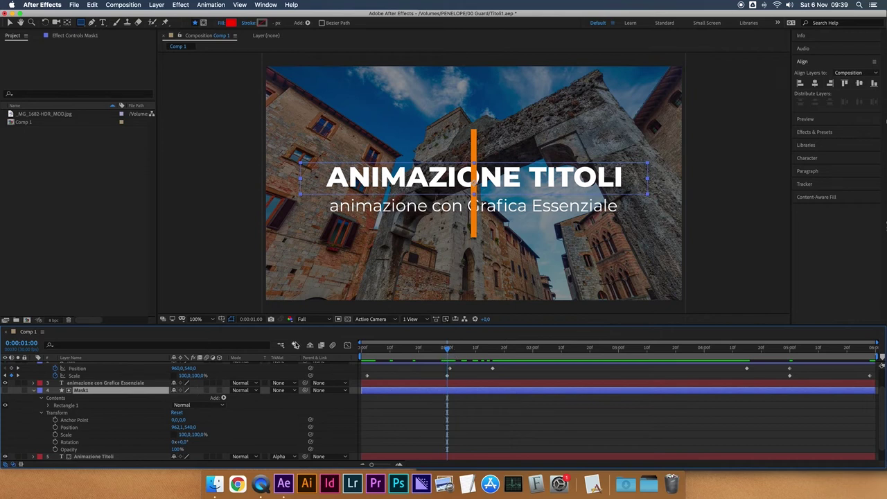
drag(447, 349, 492, 354)
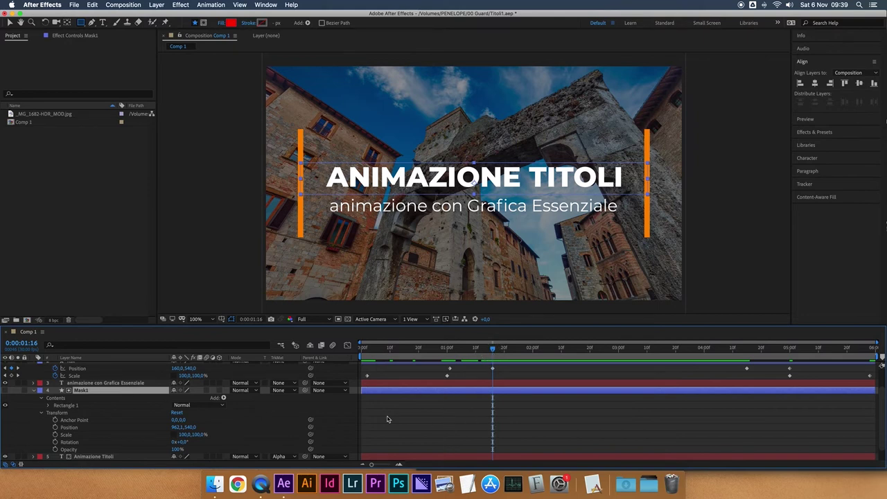
click(54, 435)
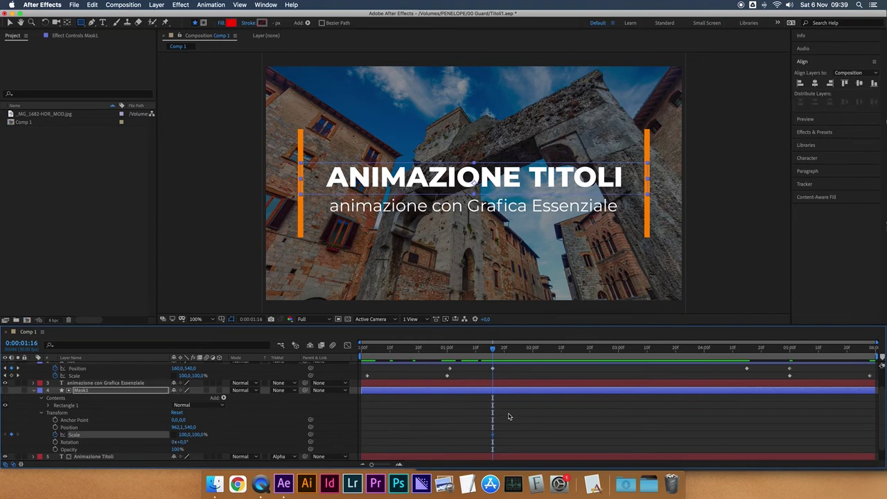
At the one-second mark, set Mask1's horizontal scale to 0%.
click(491, 351)
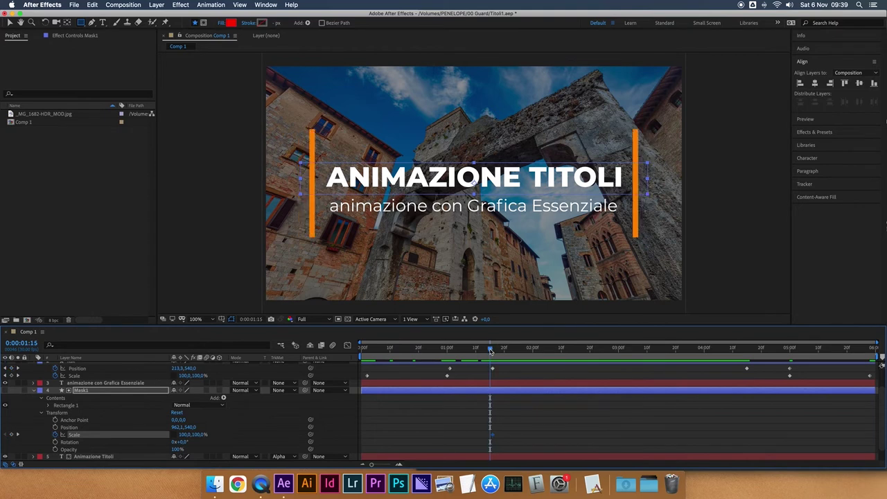
drag(490, 351, 448, 356)
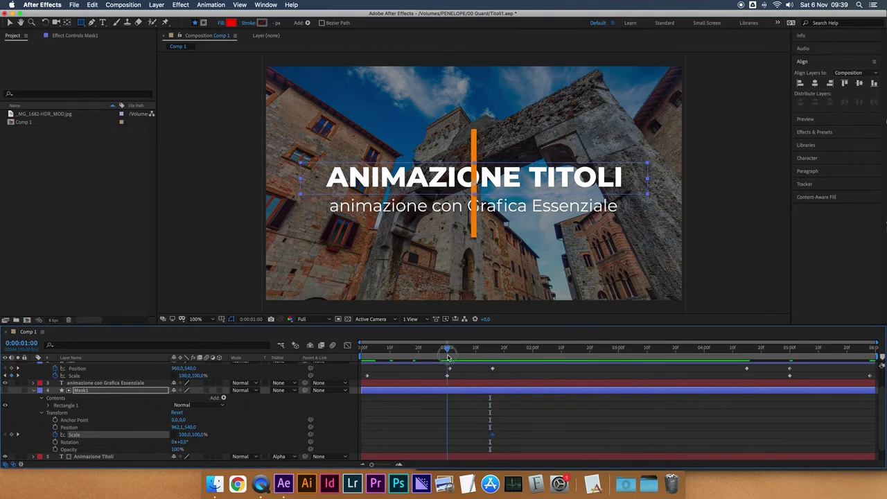
drag(190, 434, 179, 435)
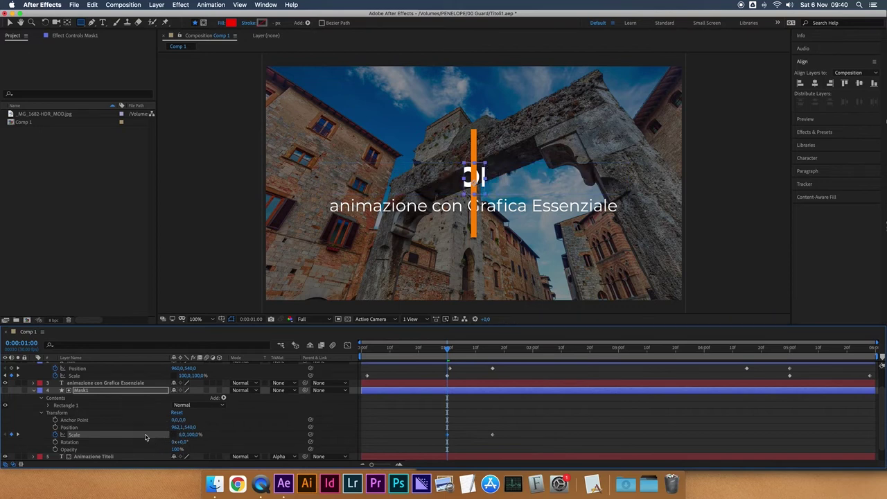
click(182, 434)
text(0)
key(Return)
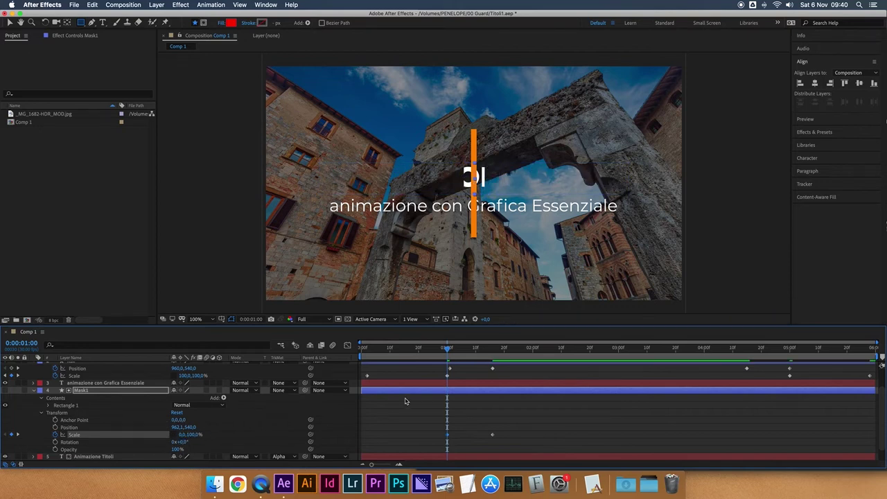
Check a few frames later and shift the scale keyframe slightly later.
drag(447, 355, 469, 355)
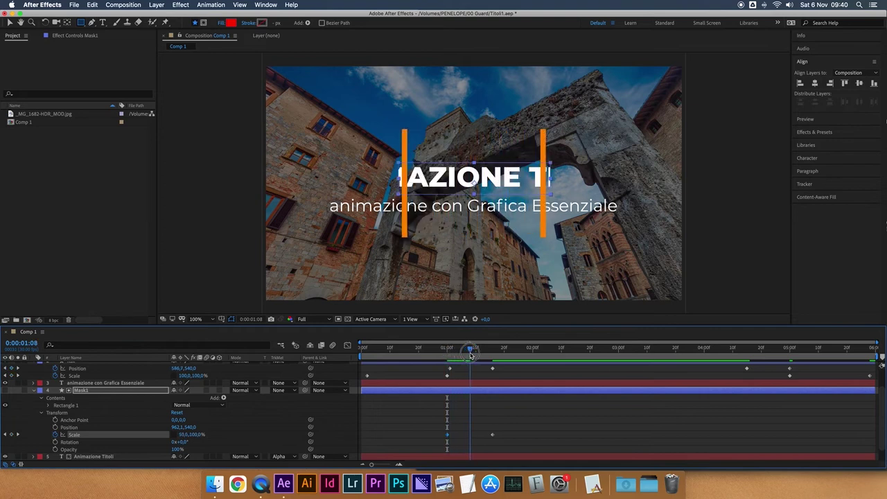
key(Page_Down)
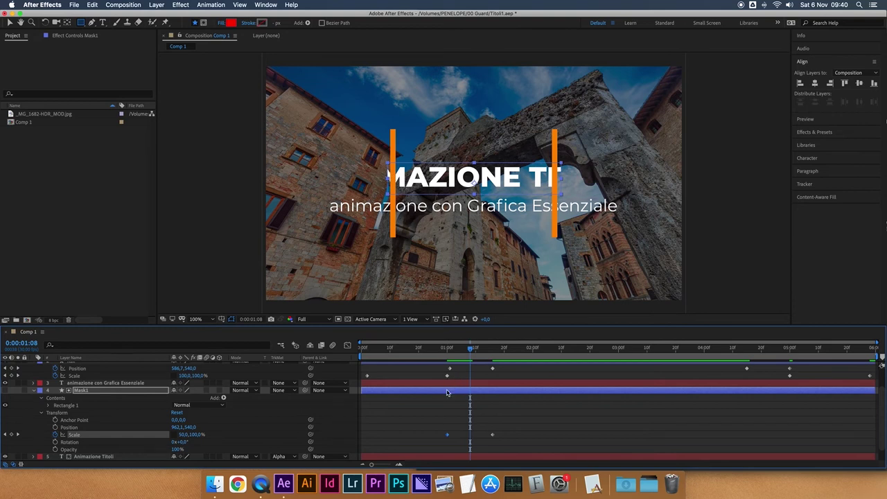
scroll(446, 393, up, 3)
drag(481, 435, 501, 434)
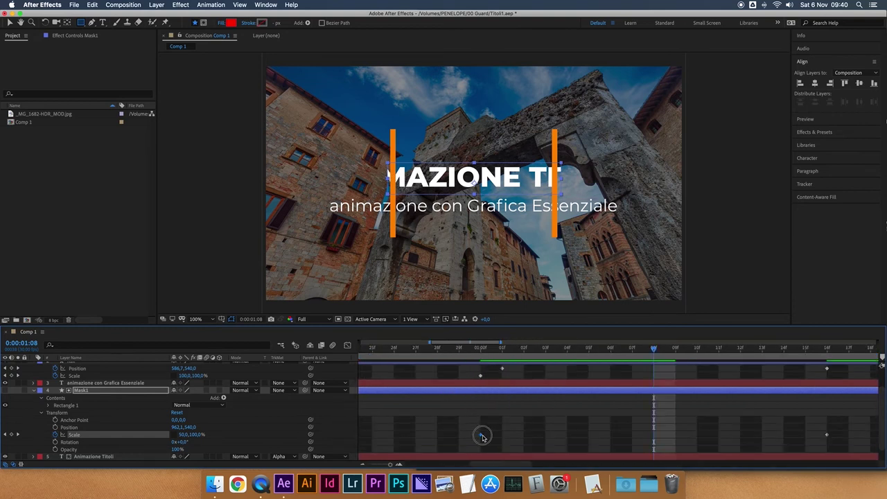
Scrub through the title reveal, then fit the full six-second comp in the timeline.
mouse_move(481, 349)
mouse_down()
mouse_move(567, 365)
mouse_move(679, 366)
mouse_up()
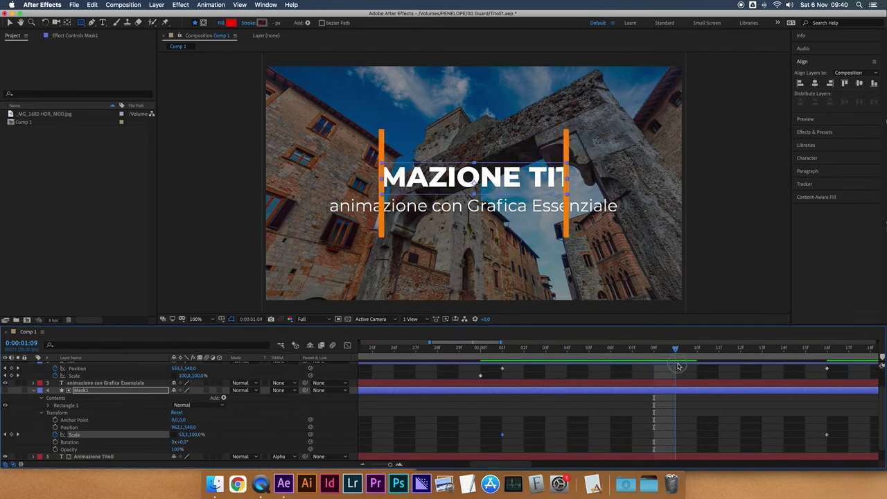
drag(679, 366, 800, 366)
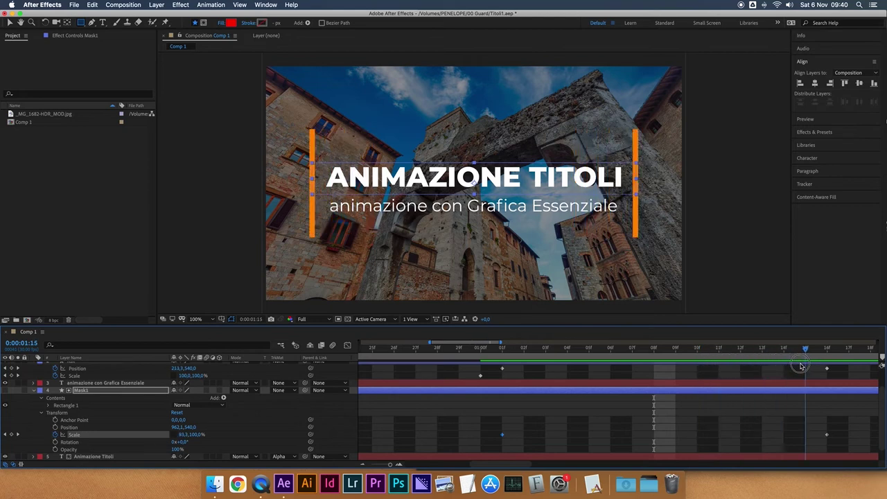
scroll(800, 366, up, 1)
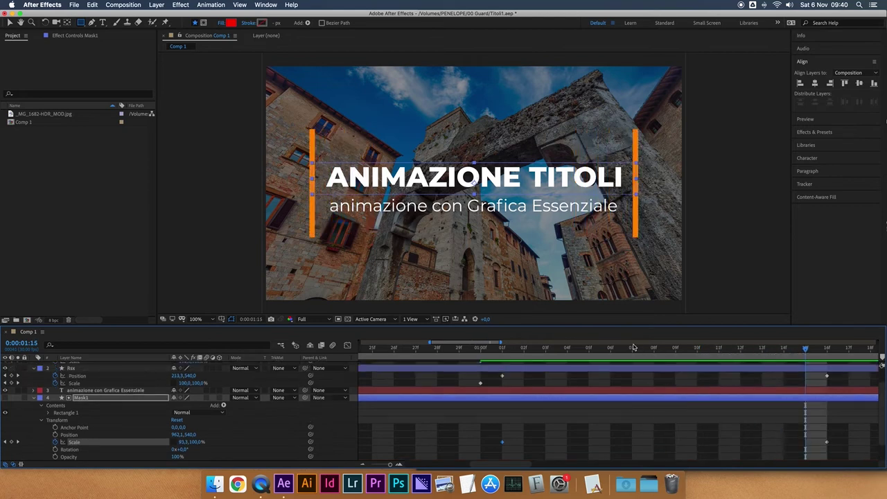
key(semicolon)
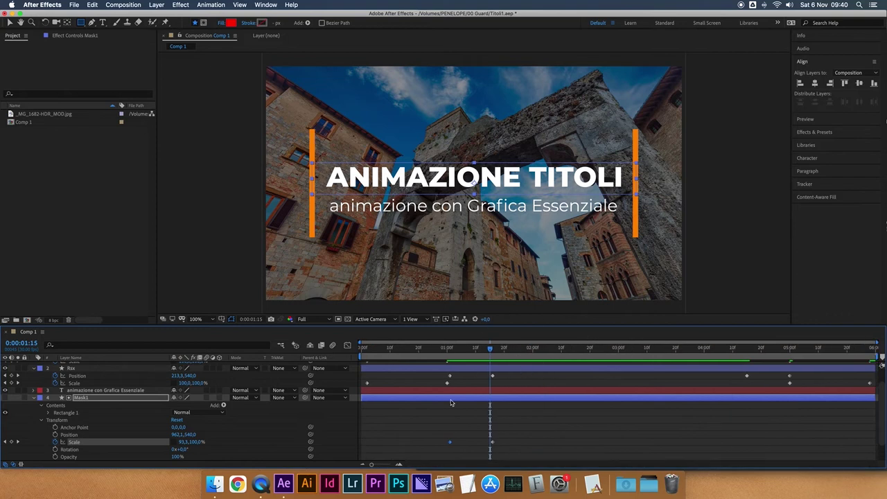
Scrub the title reveal and select both of Mask1's Scale keyframes.
mouse_move(434, 361)
mouse_down()
mouse_move(423, 363)
mouse_move(532, 364)
mouse_up()
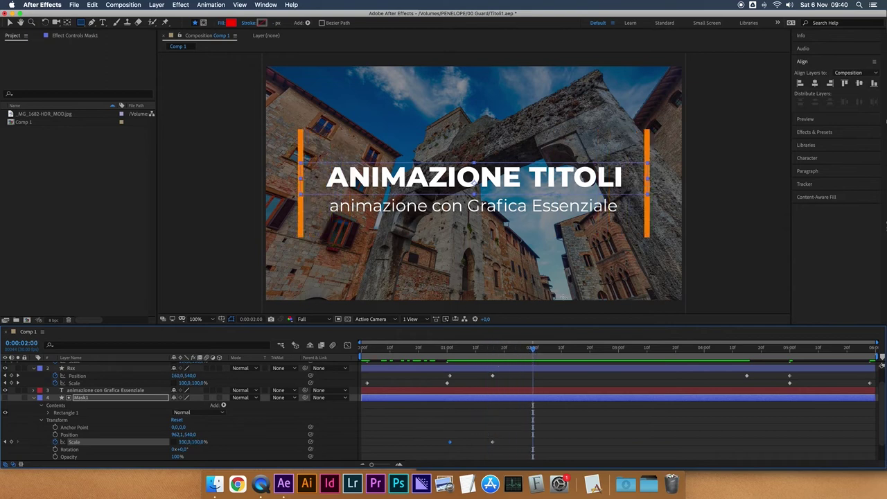
click(447, 421)
drag(442, 354, 501, 358)
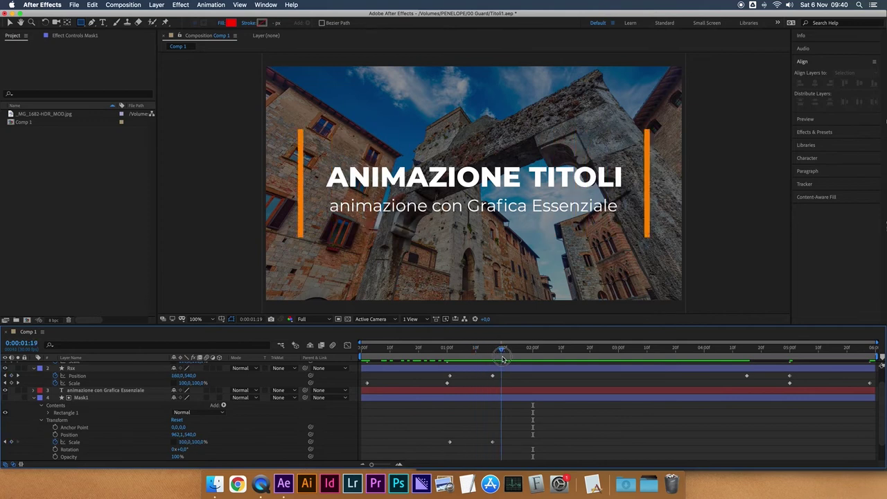
drag(520, 429, 432, 455)
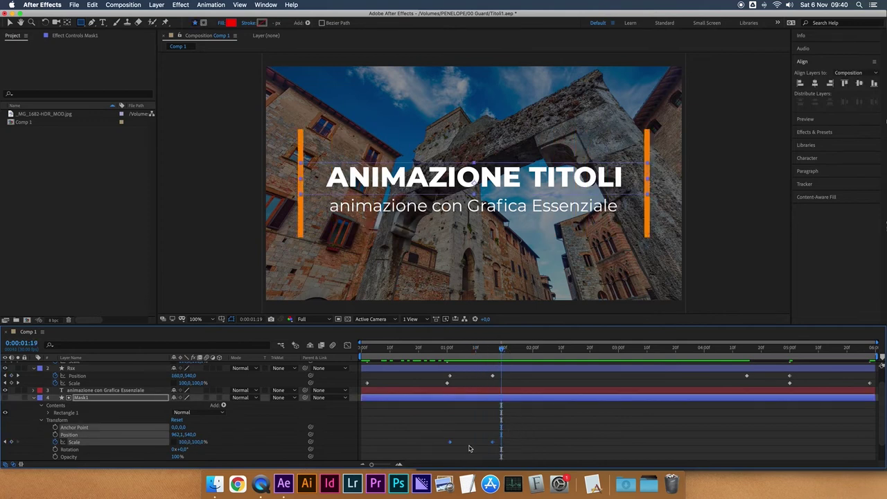
Paste the Scale keyframes at 0:00:04:11 and time-reverse them so the title closes.
drag(721, 349, 735, 348)
key(ctrl+v)
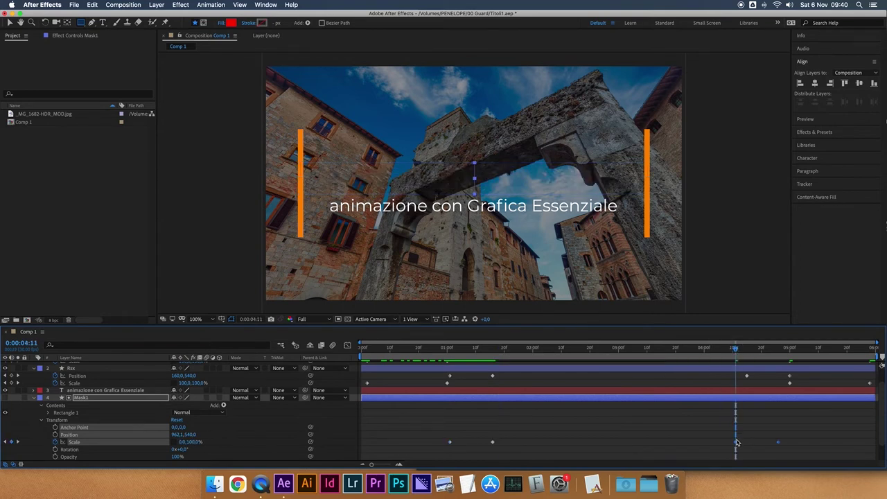
right_click(736, 442)
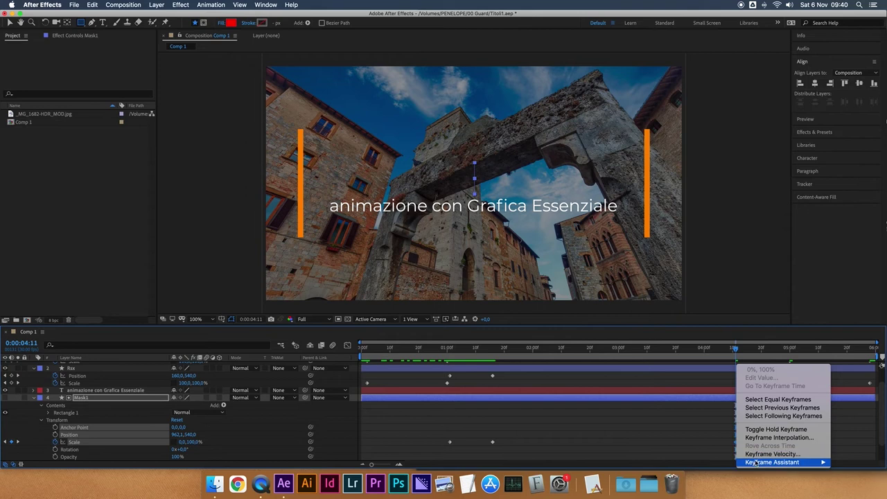
mouse_move(766, 462)
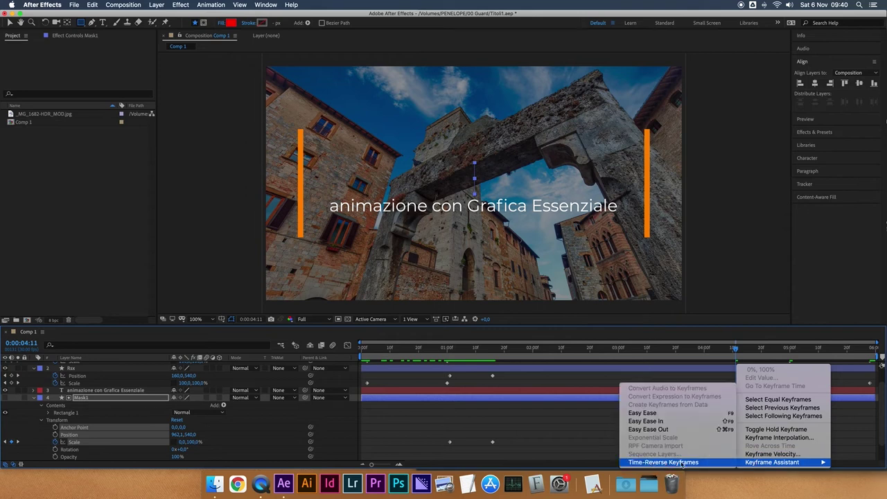
click(681, 462)
key(space)
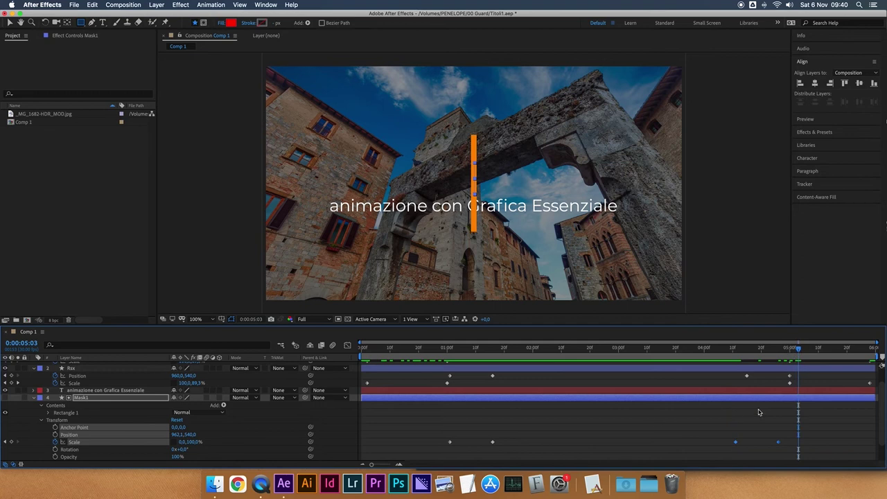
Slide the reversed keyframes to 4:15–5:00, matching the bars reconverging.
drag(727, 350, 748, 354)
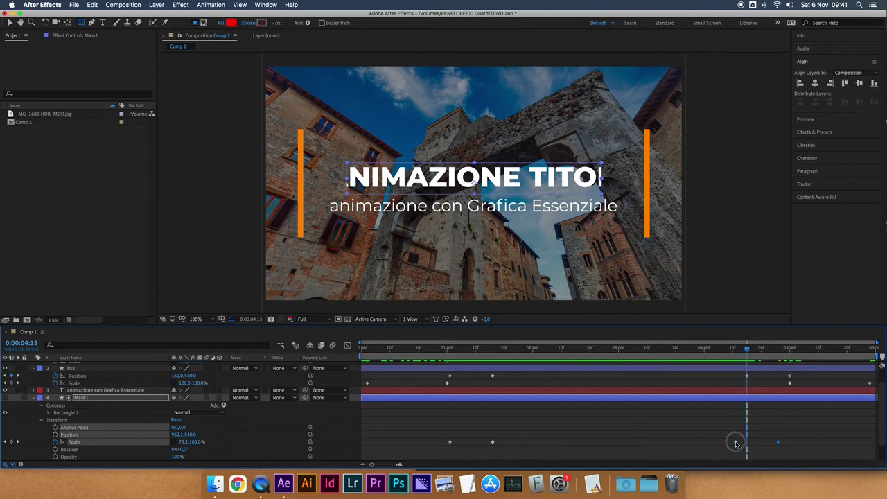
drag(735, 441, 746, 442)
mouse_move(748, 350)
mouse_down()
mouse_move(781, 356)
mouse_move(707, 368)
mouse_up()
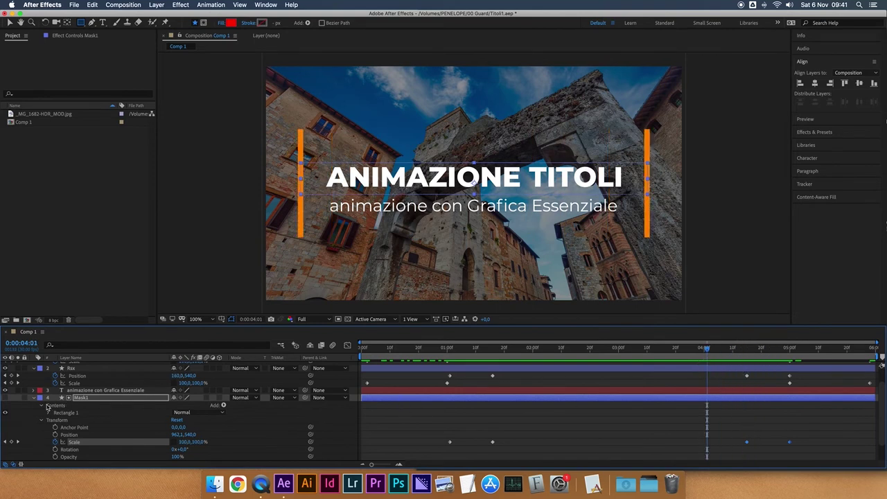
click(50, 409)
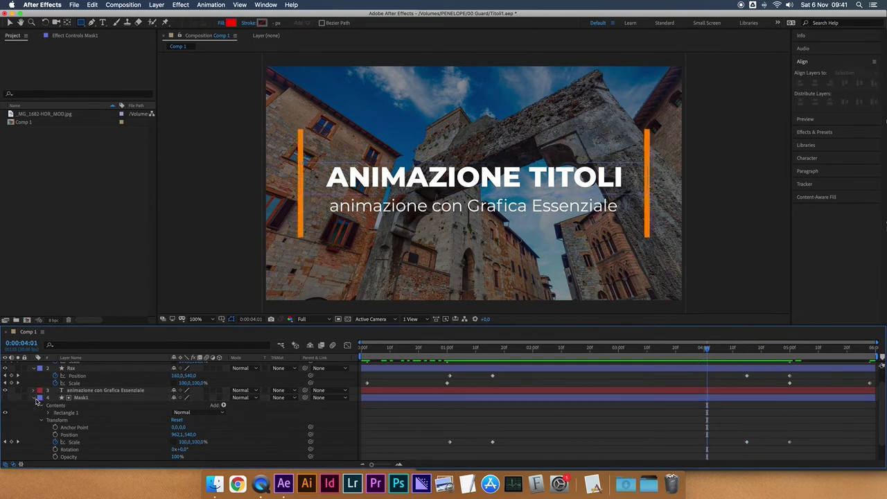
Duplicate Mask1 as Mask2 and move it above the subtitle layer.
click(35, 398)
click(34, 388)
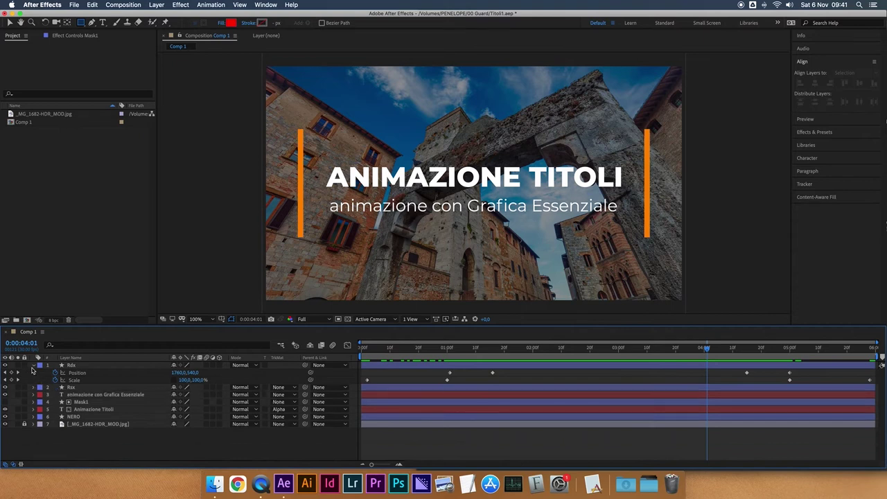
click(33, 365)
click(90, 387)
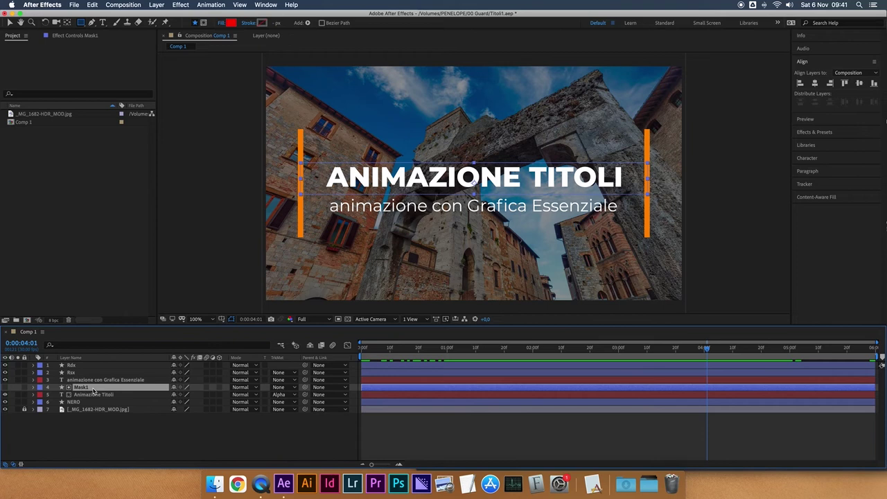
key(ctrl+d)
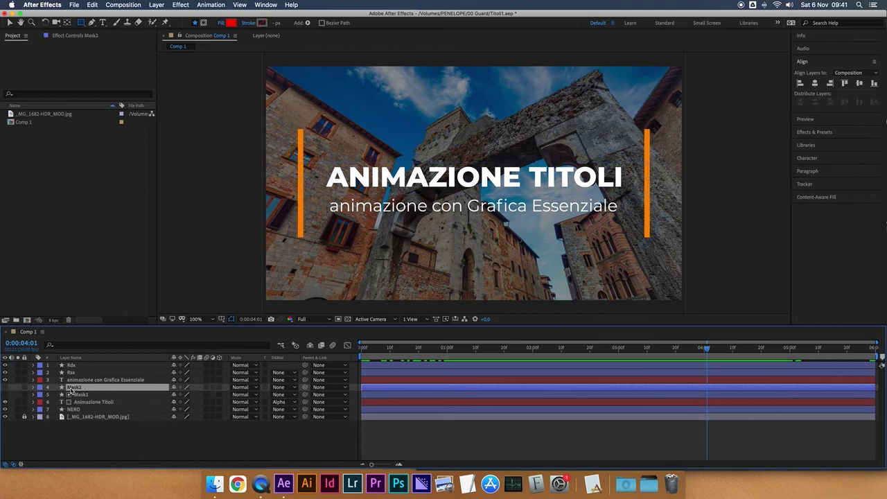
drag(71, 388, 76, 378)
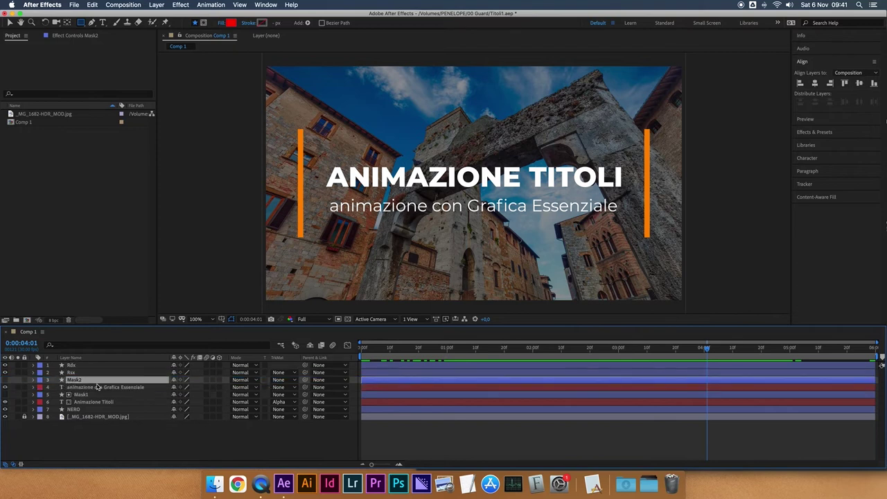
Set the subtitle layer's track matte to Alpha Matte 'Mask2' and scrub to 0:00:01:21.
click(80, 388)
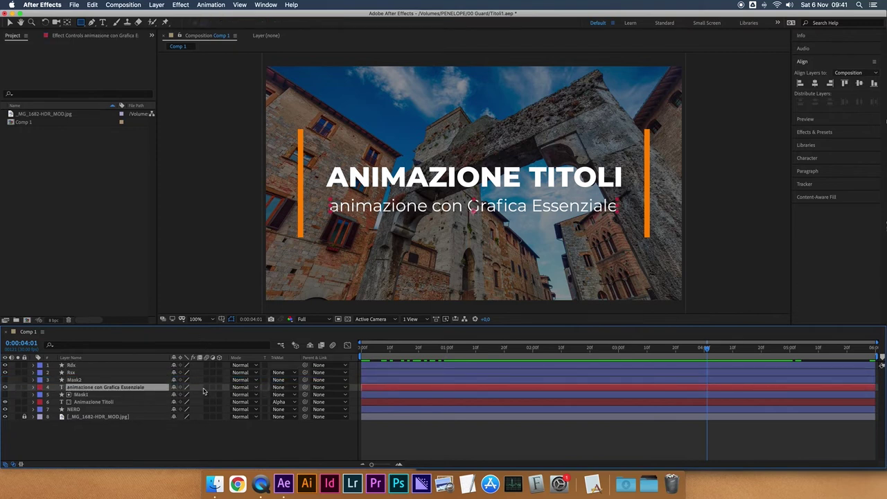
click(285, 386)
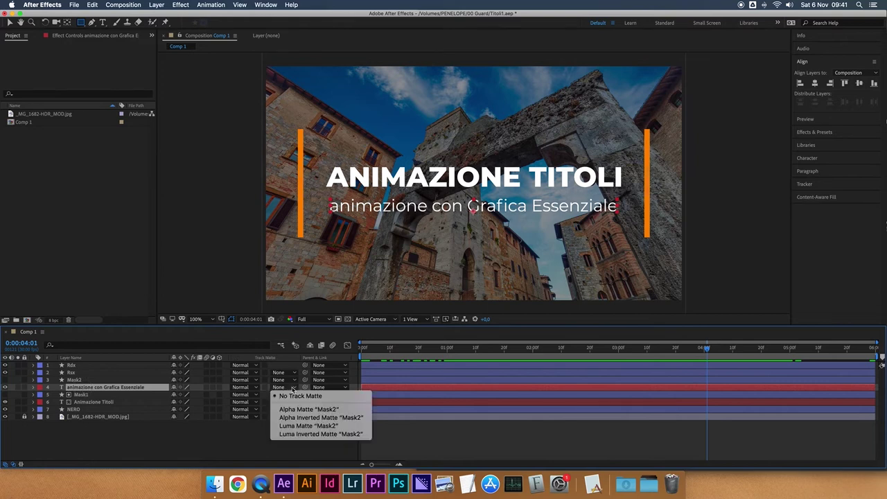
click(309, 409)
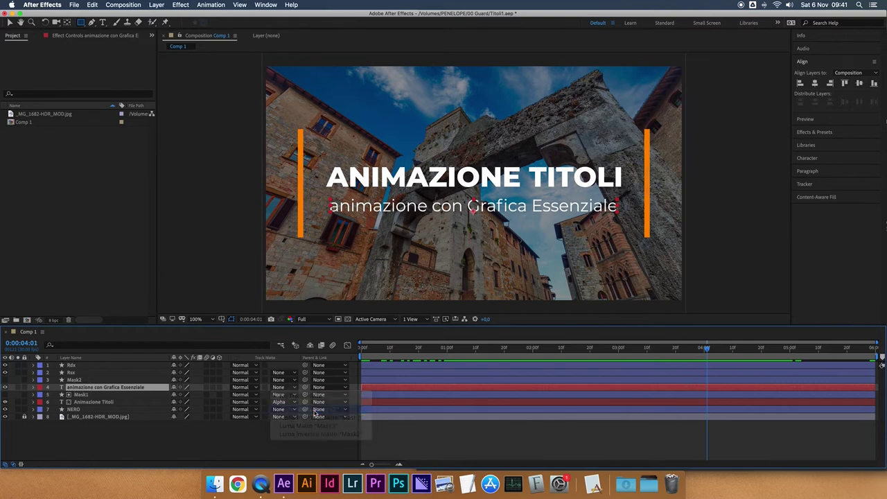
drag(367, 353, 451, 360)
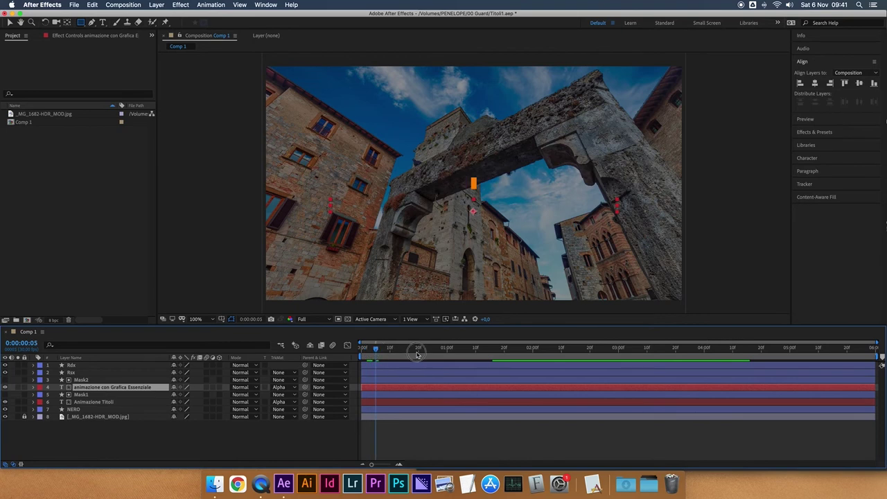
drag(450, 360, 506, 355)
click(83, 380)
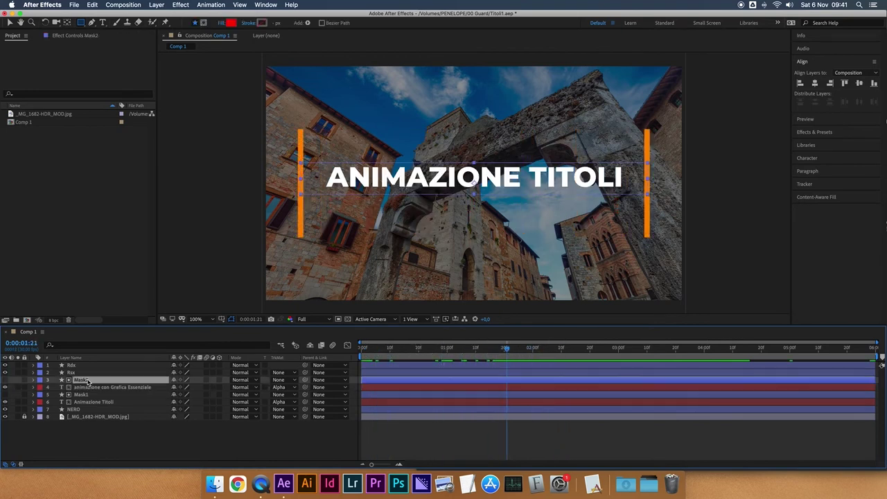
Drag Mask2's Position Y down to about 682 so it sits over the subtitle line.
click(33, 381)
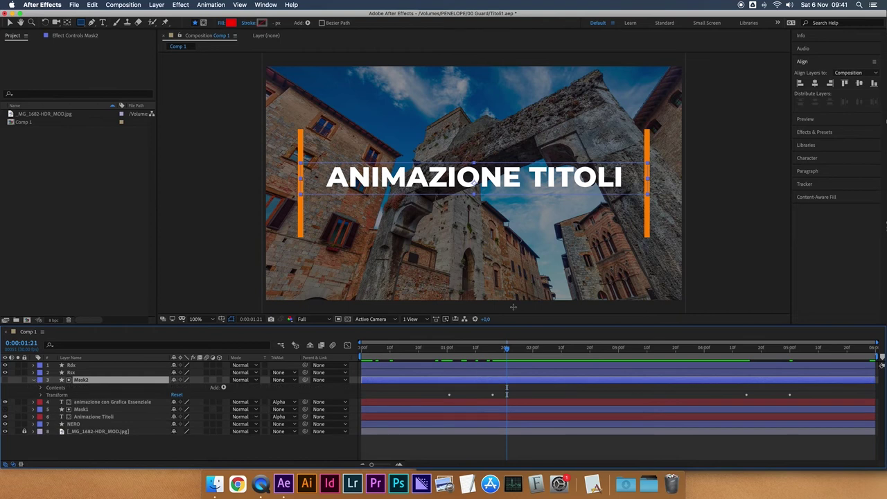
drag(507, 350, 503, 350)
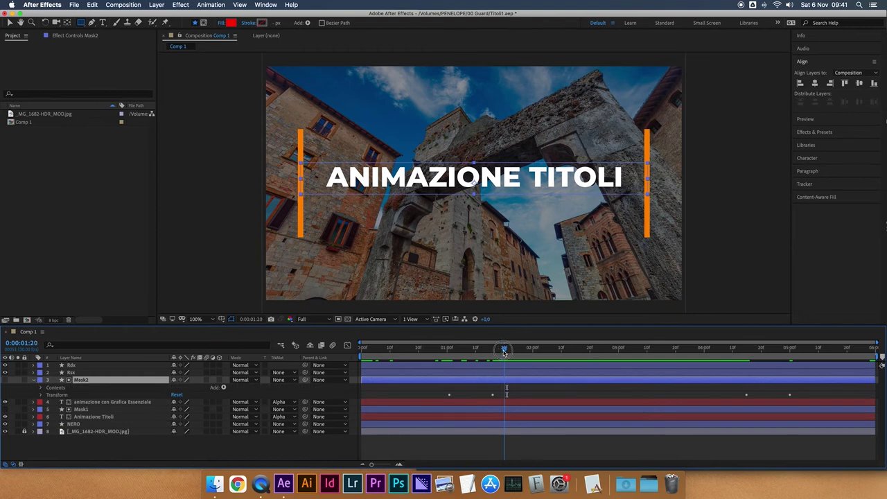
click(42, 395)
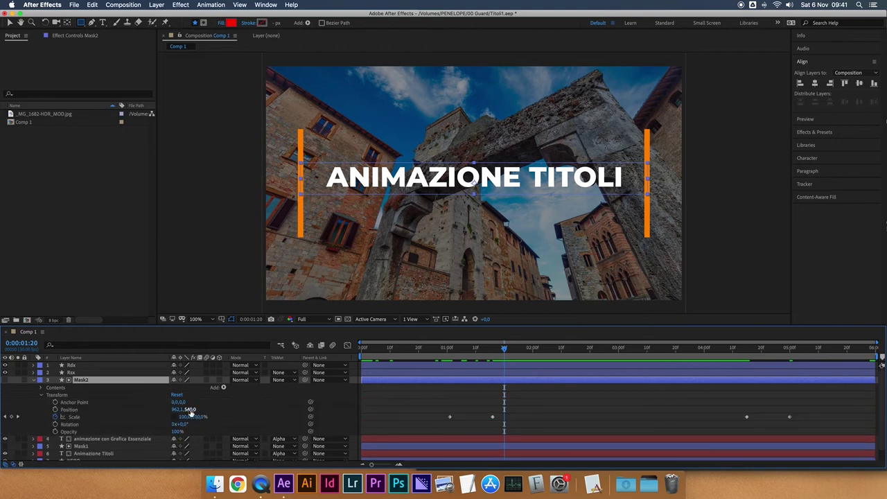
drag(436, 350, 524, 358)
drag(189, 409, 196, 461)
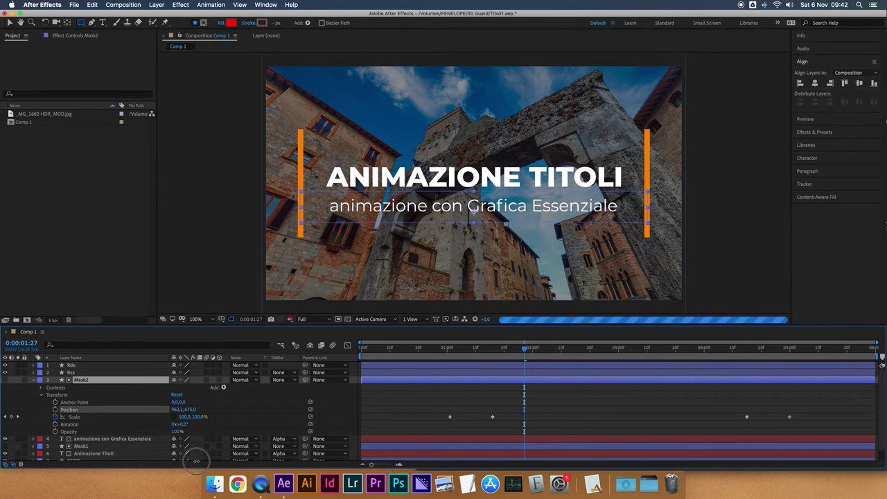
drag(196, 461, 197, 463)
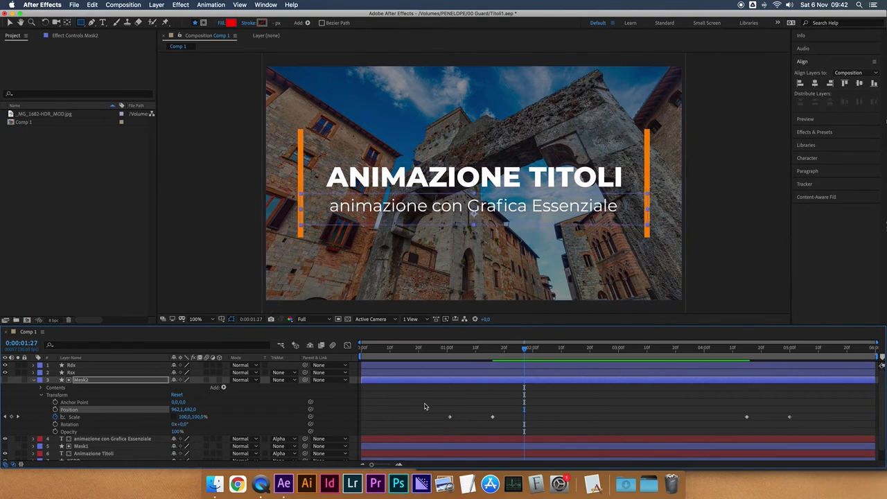
Scrub the timeline from near the start to check the subtitle reveal.
mouse_move(423, 358)
mouse_down()
mouse_move(386, 360)
mouse_move(449, 366)
mouse_up()
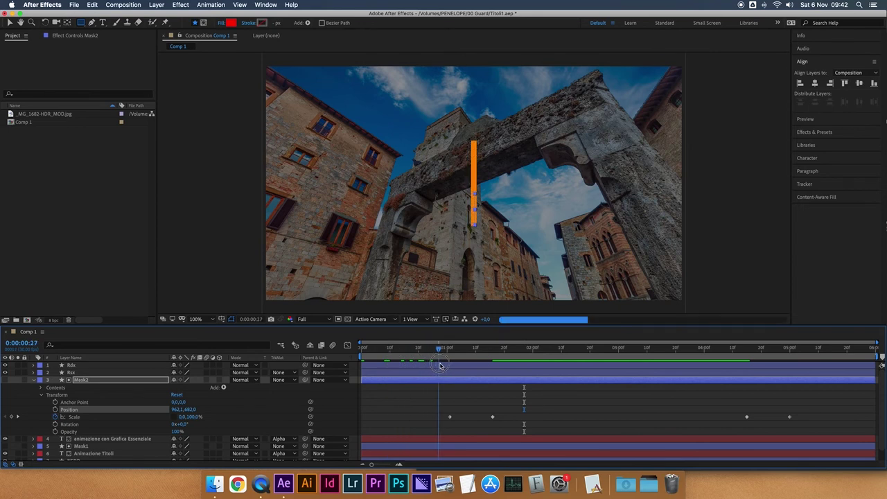
drag(450, 366, 505, 368)
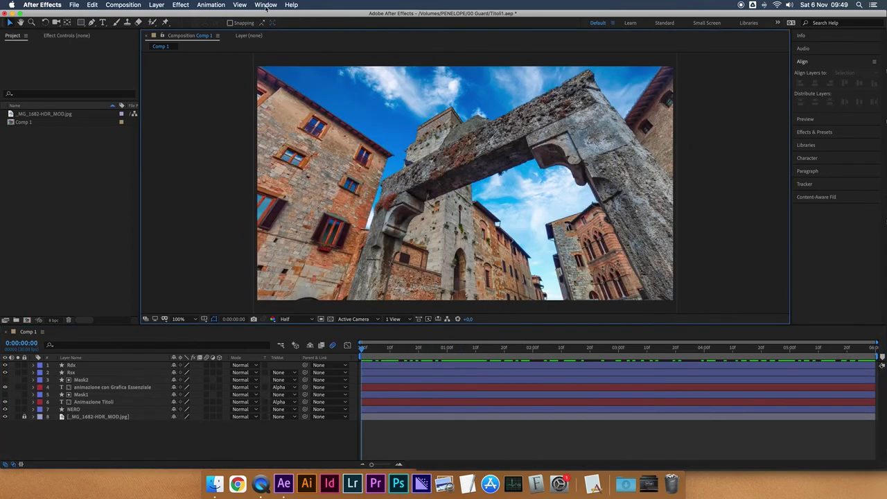
click(265, 6)
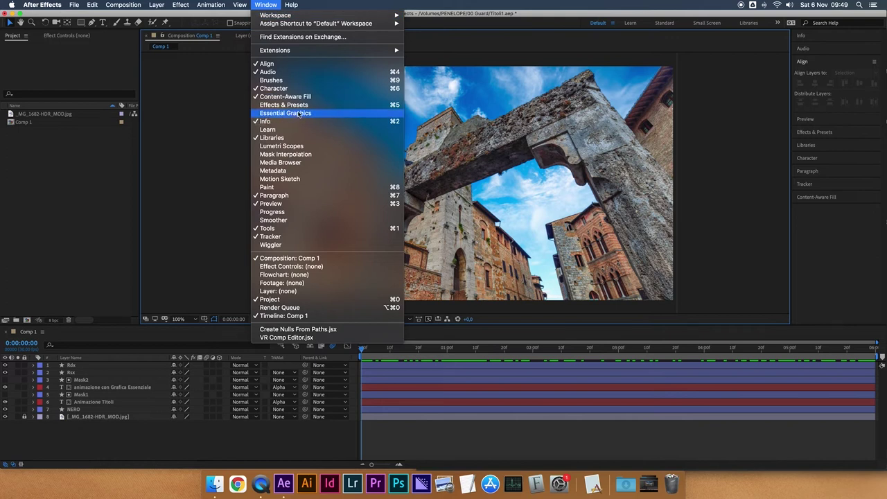
Show the Essential Graphics panel, pick Comp 1 as master, and select the Untitled template name.
click(298, 114)
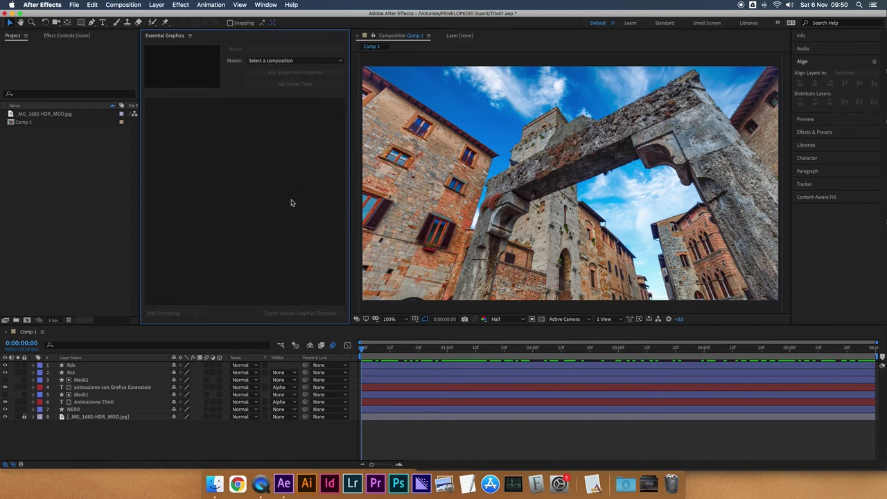
click(260, 64)
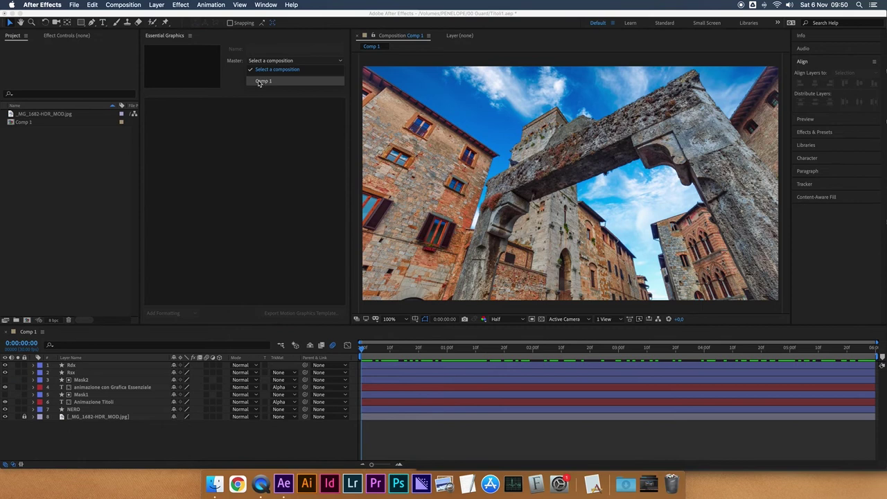
click(283, 82)
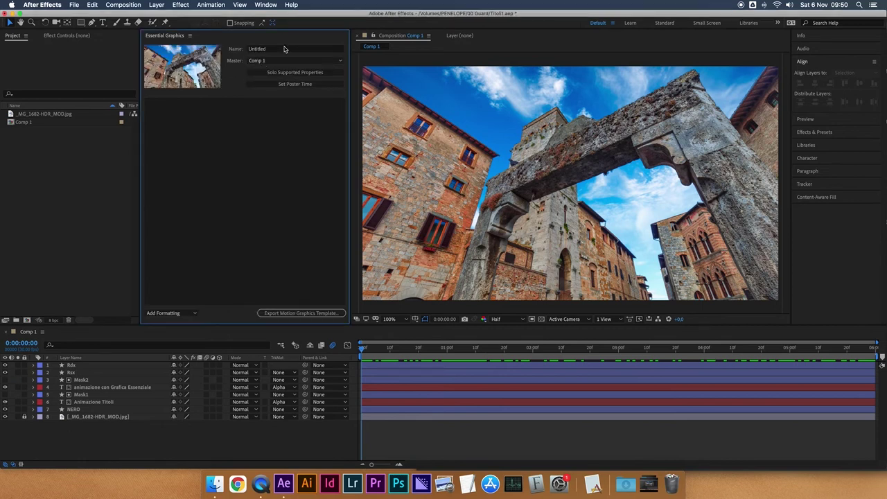
click(273, 49)
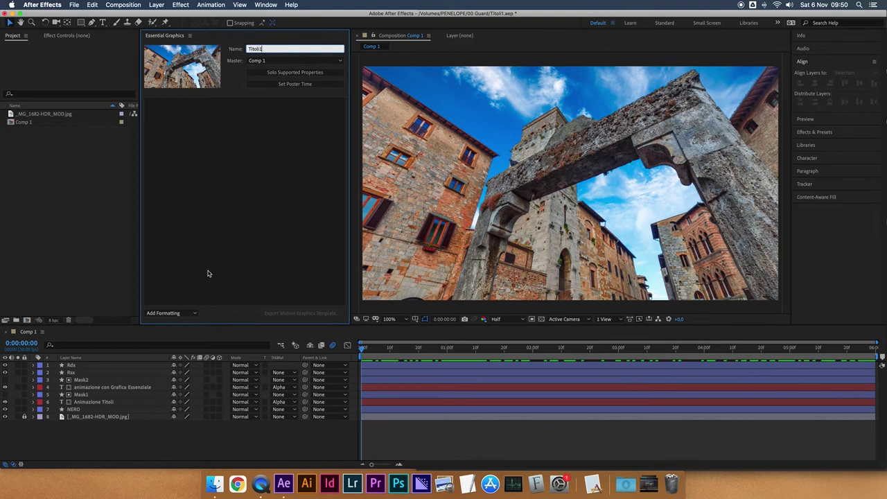
Name the Essential Graphics template Titoli1 and select the Rdx bar layer.
click(184, 315)
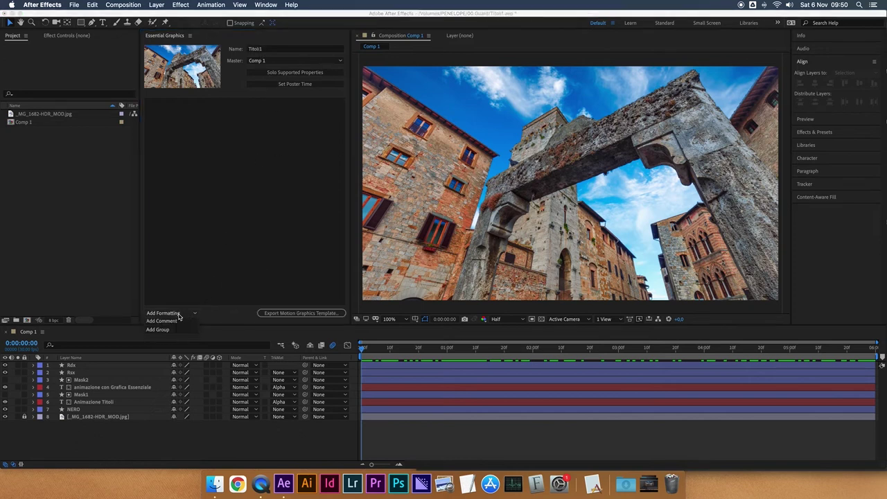
click(178, 274)
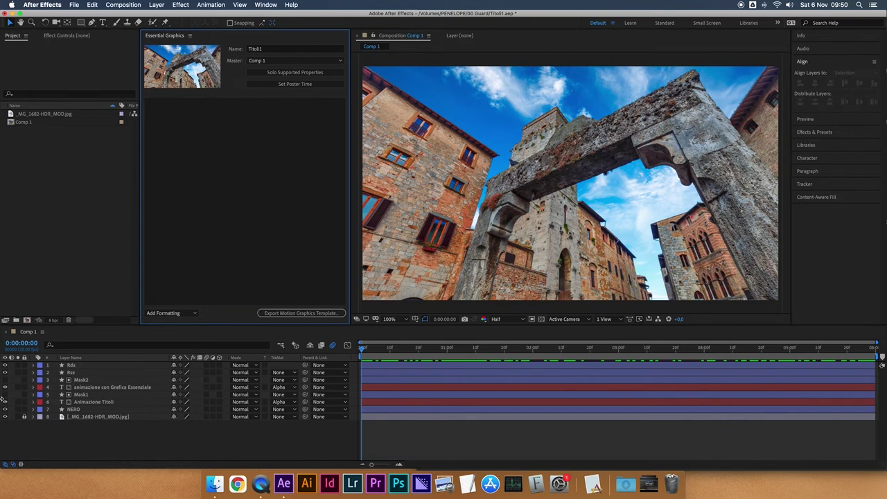
click(75, 366)
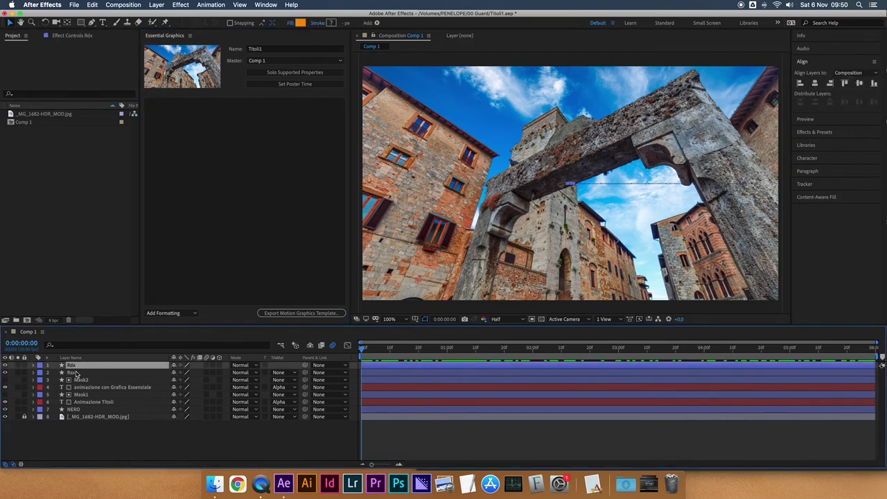
click(76, 372)
click(75, 365)
Add the Rdx bar's Fill 1 Color to the Essential Graphics panel.
click(33, 365)
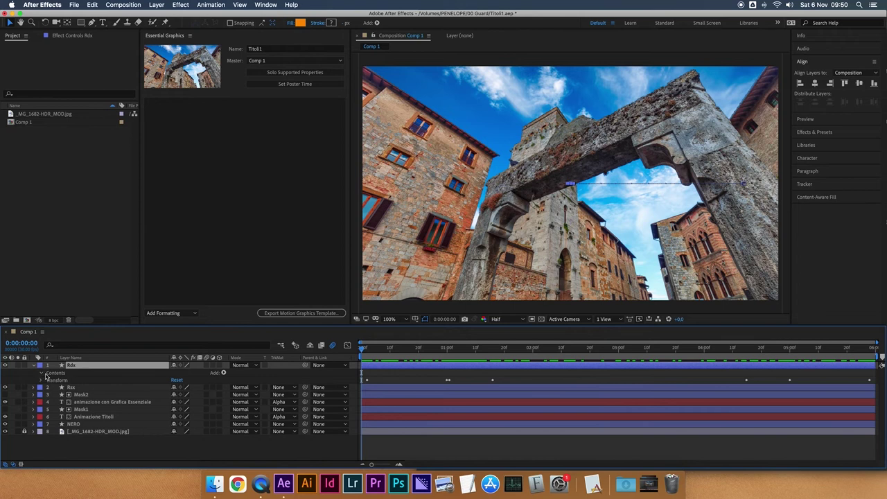
click(42, 374)
click(49, 387)
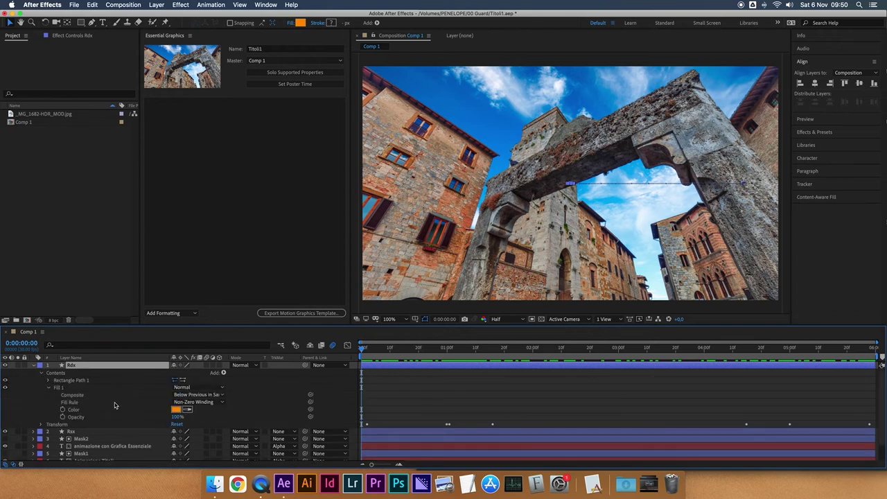
click(73, 410)
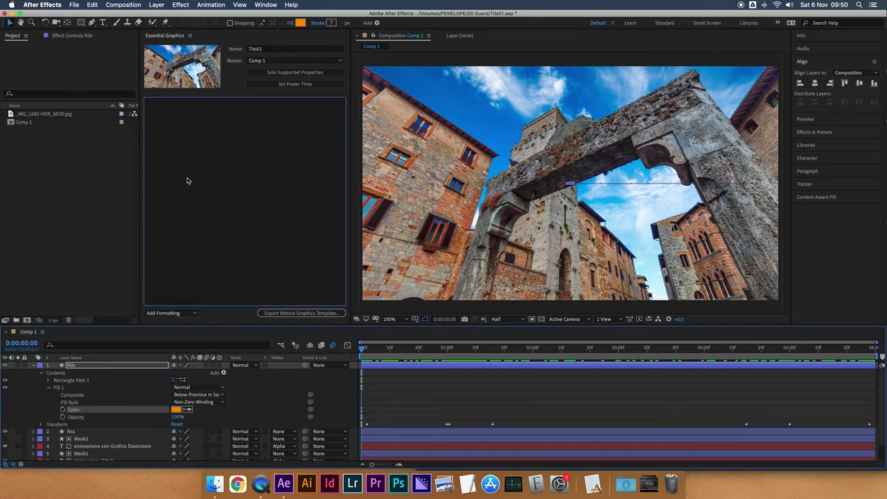
drag(74, 410, 188, 183)
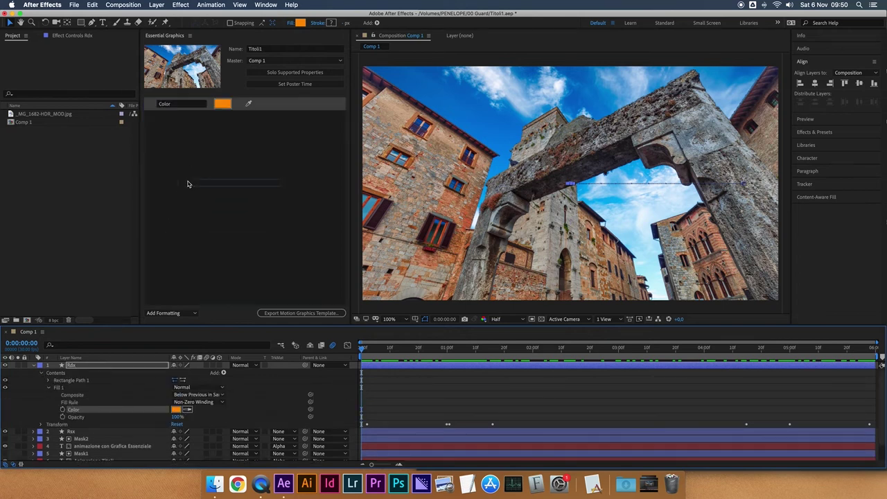
Add the Rsx bar's Fill 1 Color as a second editable Color control.
click(34, 365)
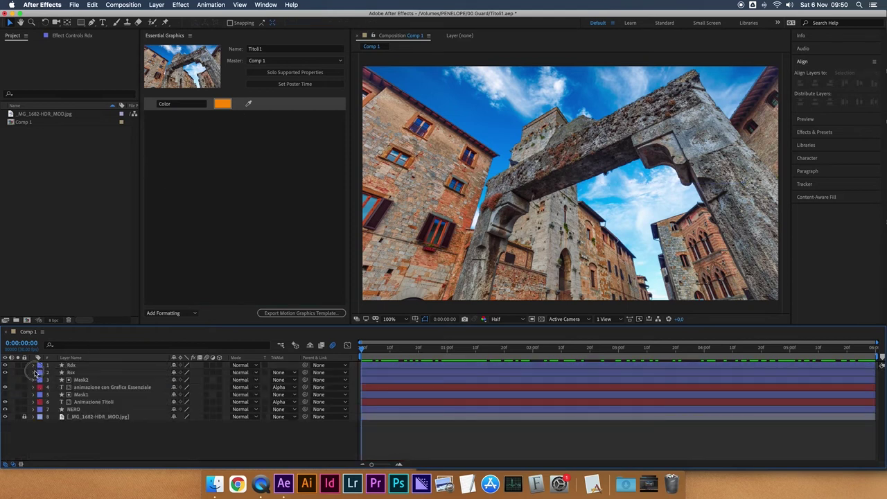
click(34, 372)
click(42, 381)
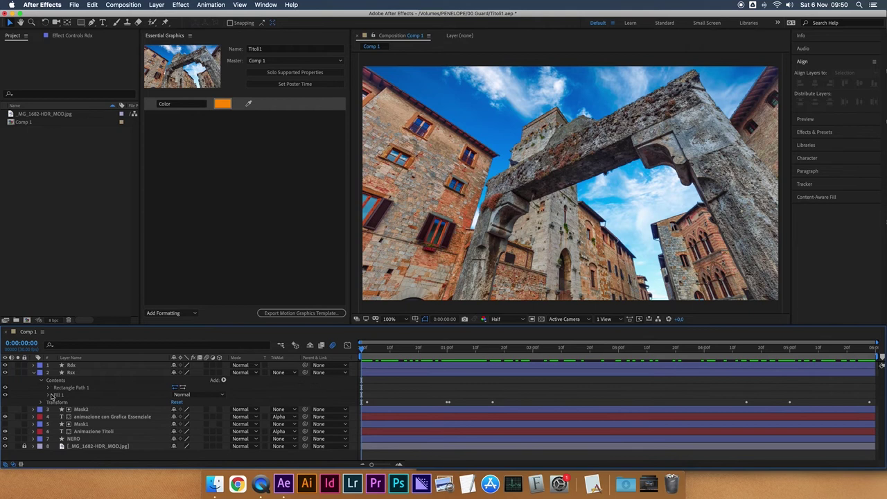
click(48, 395)
drag(74, 416, 189, 192)
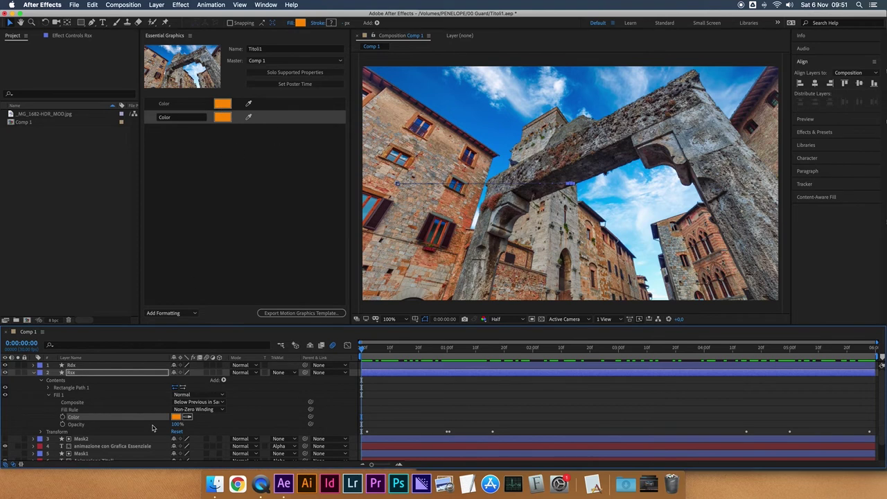
click(35, 374)
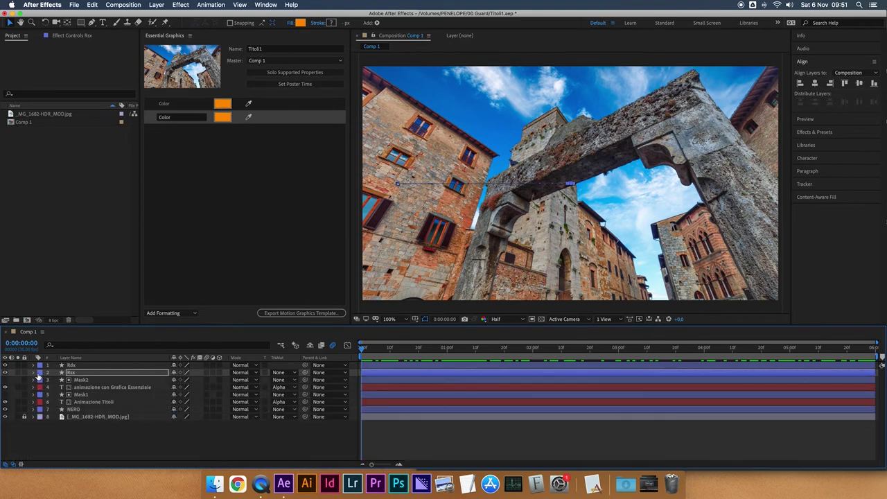
Add the 'animazione con Grafica Essenziale' subtitle's Source Text to the template.
click(97, 387)
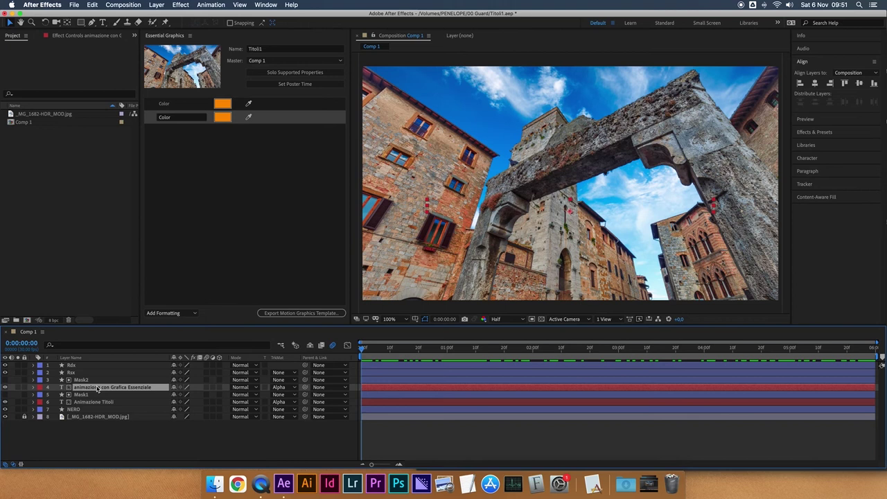
click(33, 387)
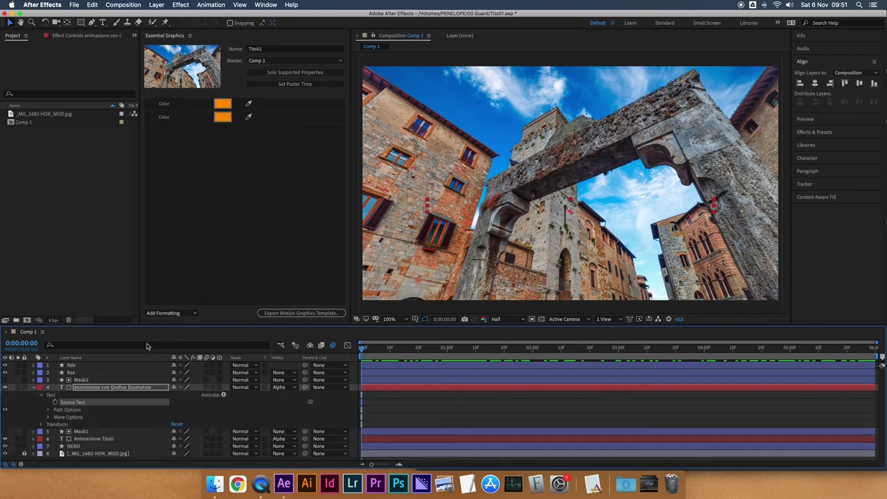
click(85, 390)
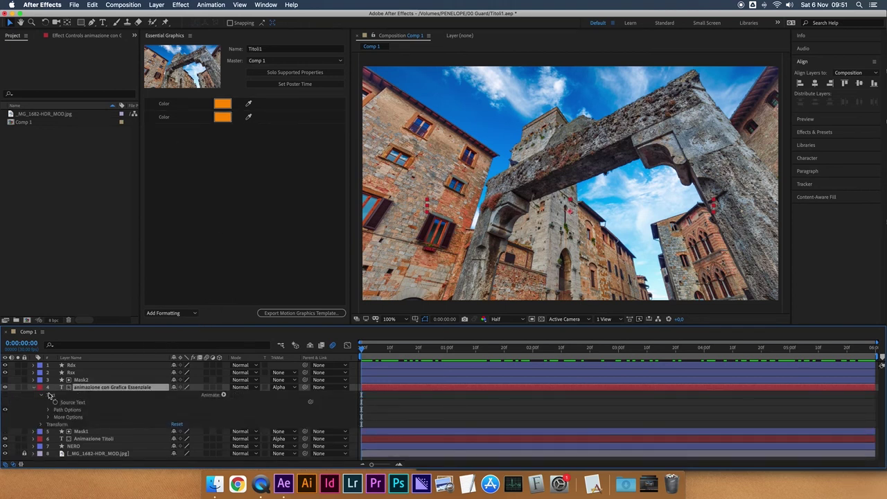
drag(72, 403, 203, 203)
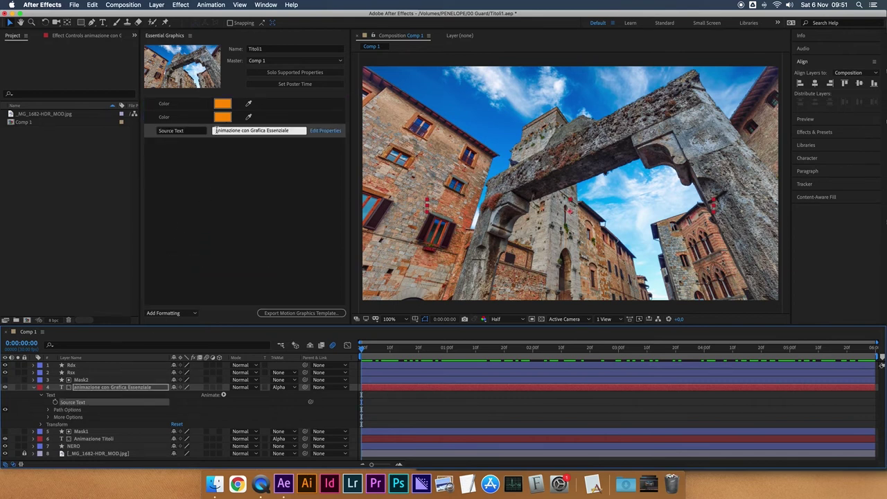
Allow font, font size and faux style editing for the subtitle's Source Text.
click(324, 131)
click(362, 220)
click(361, 235)
click(361, 250)
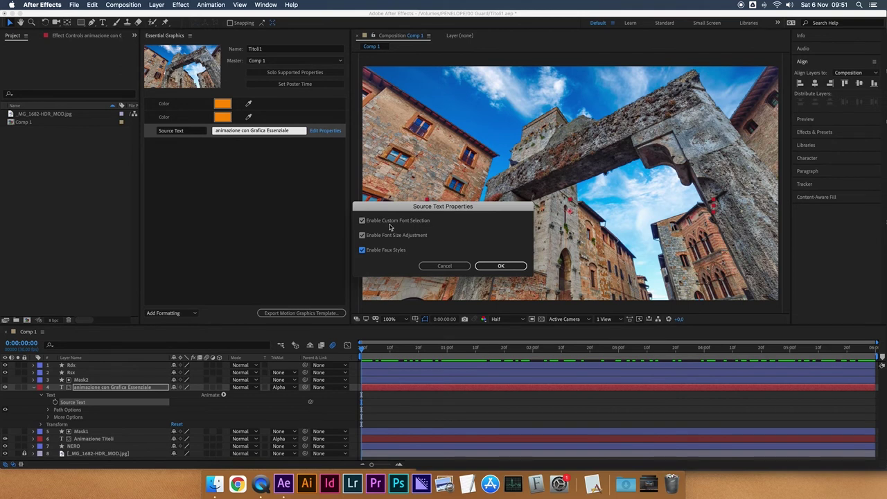
click(501, 266)
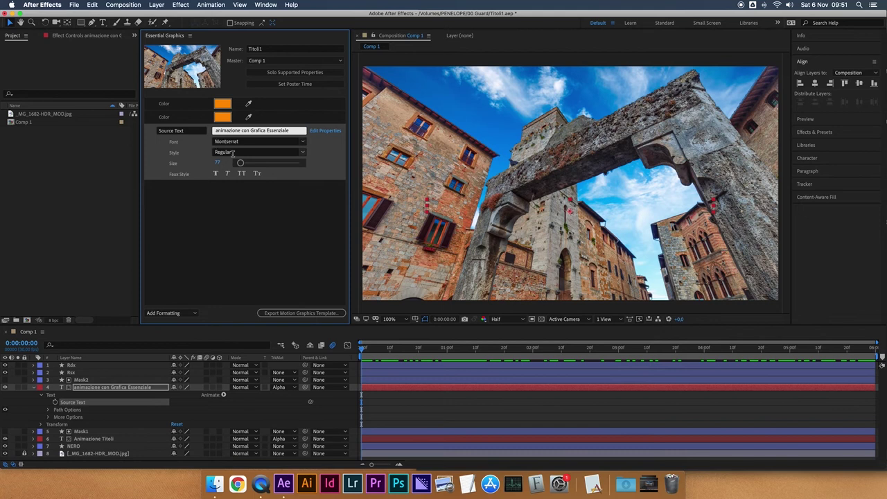
click(237, 211)
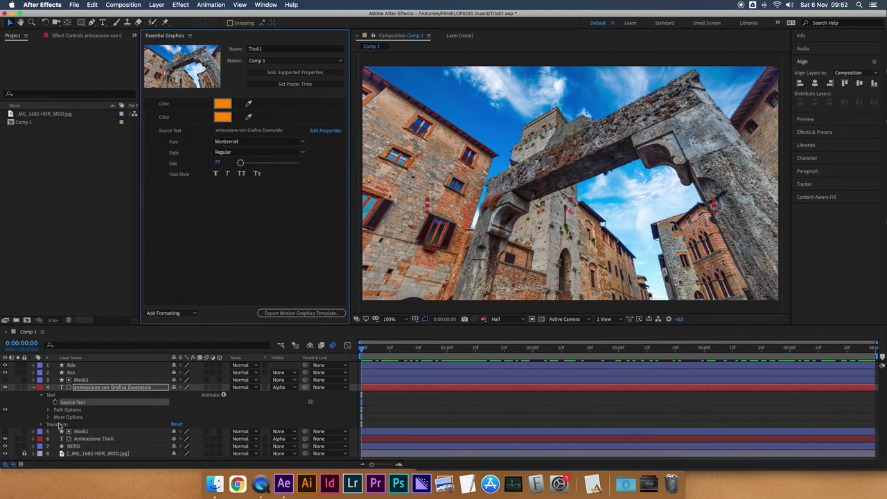
click(34, 387)
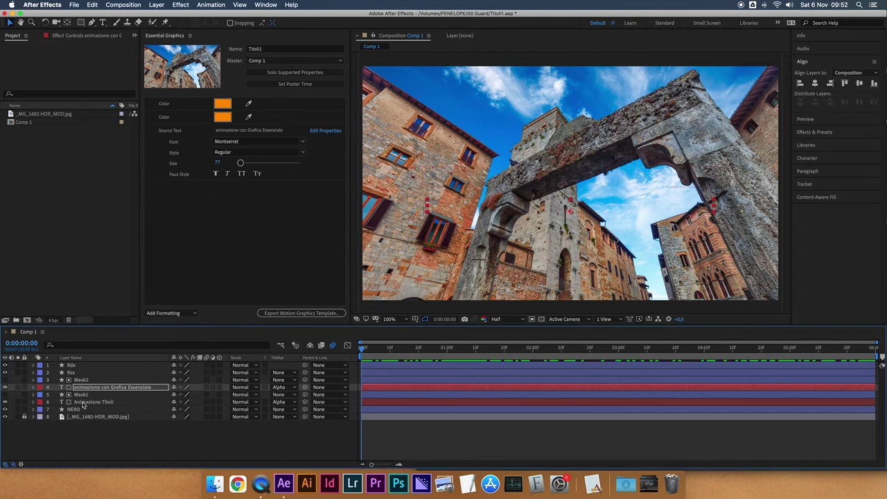
Add the Animazione Titoli title's Source Text to the template, previewing at 0:00:02:04.
click(82, 402)
click(34, 402)
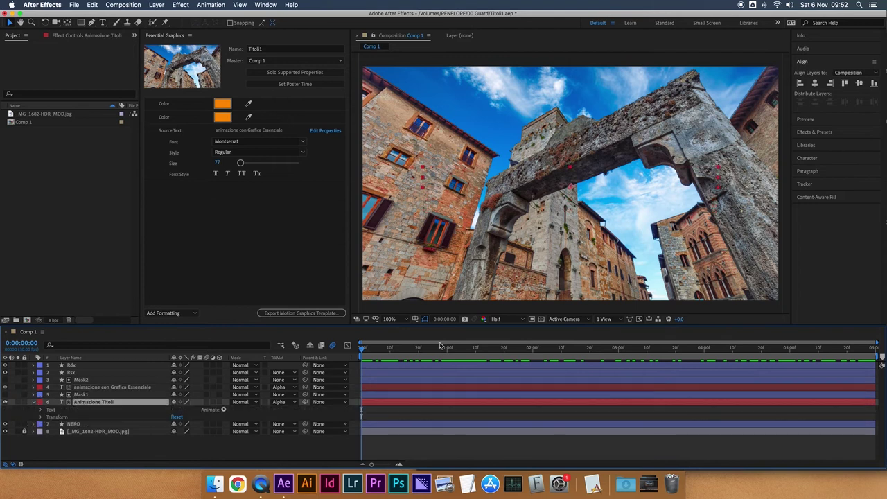
click(365, 349)
drag(399, 350, 544, 348)
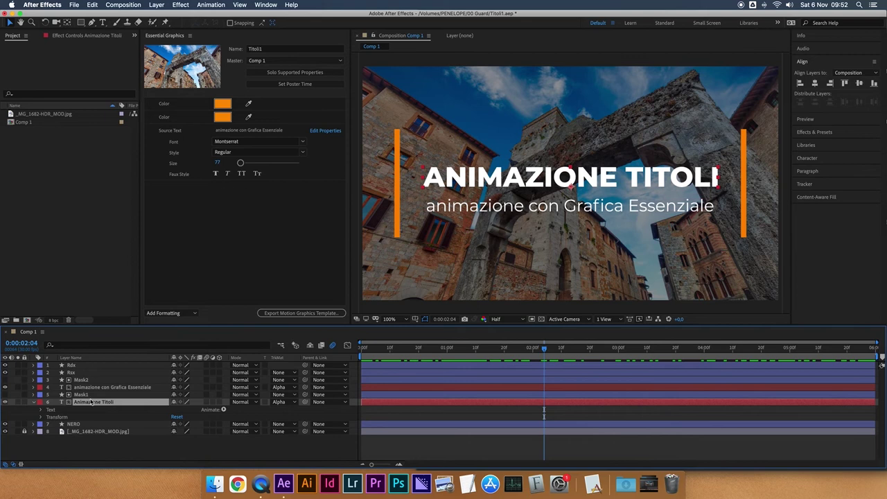
click(41, 411)
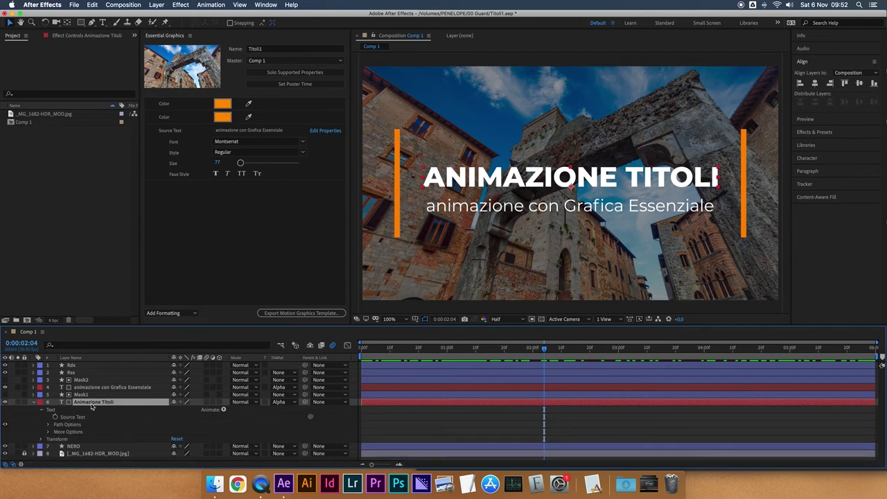
mouse_move(64, 420)
mouse_down()
mouse_move(194, 224)
mouse_move(194, 130)
mouse_up()
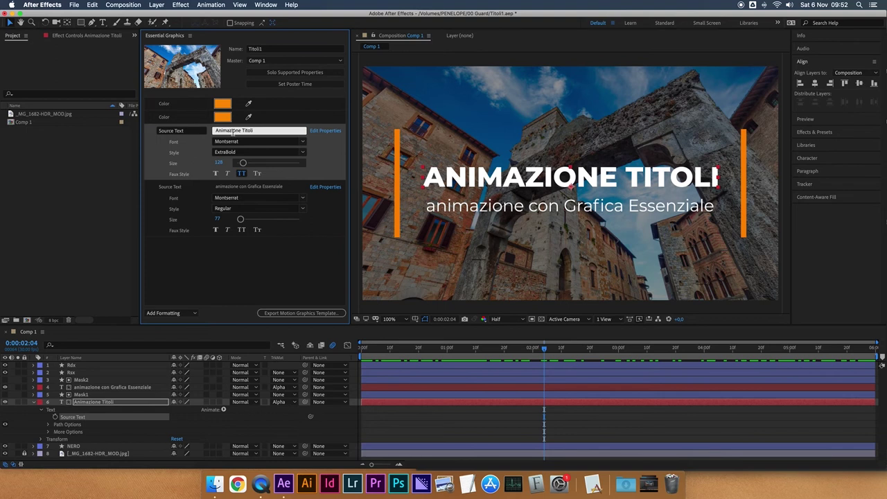
Review the title text's editing options without changes, then start the template export.
click(318, 132)
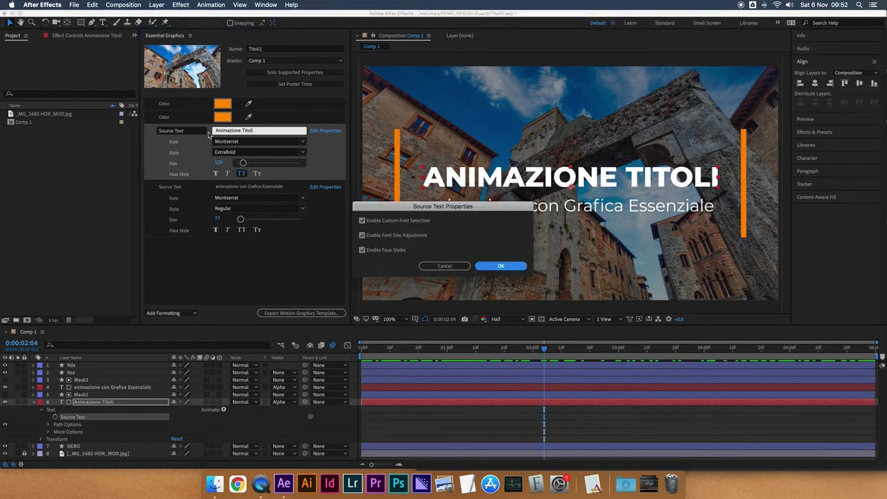
click(443, 266)
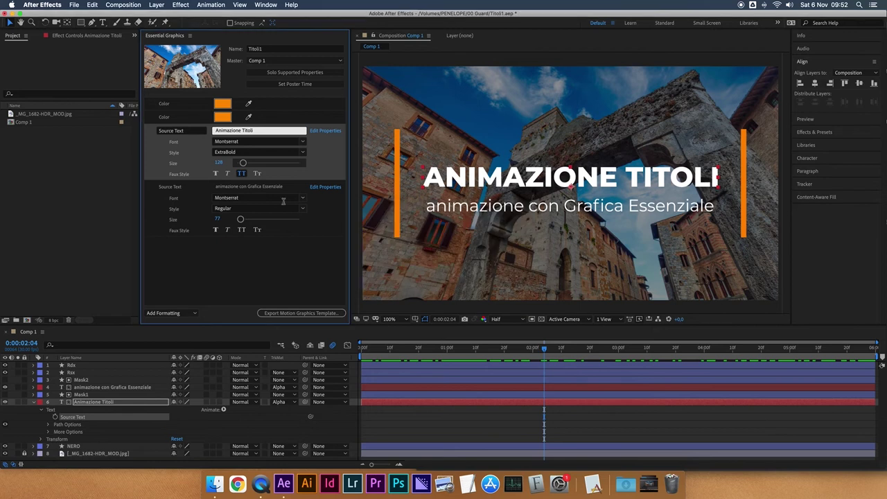
click(208, 254)
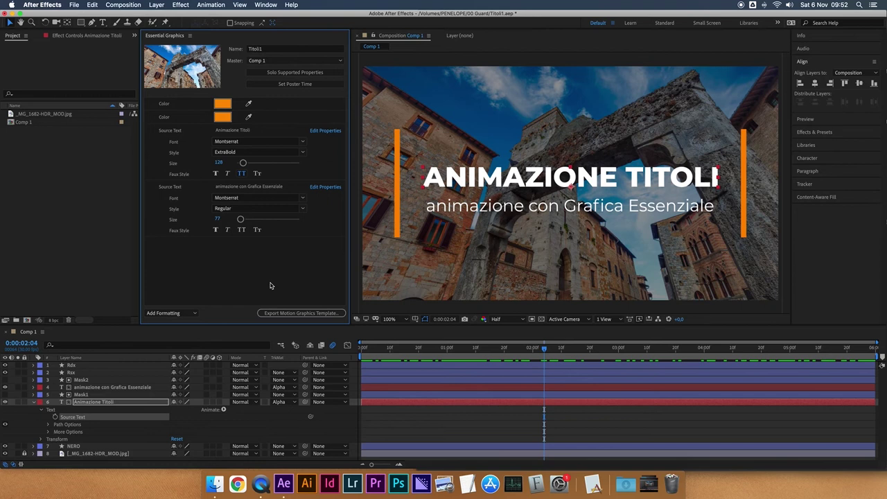
click(299, 315)
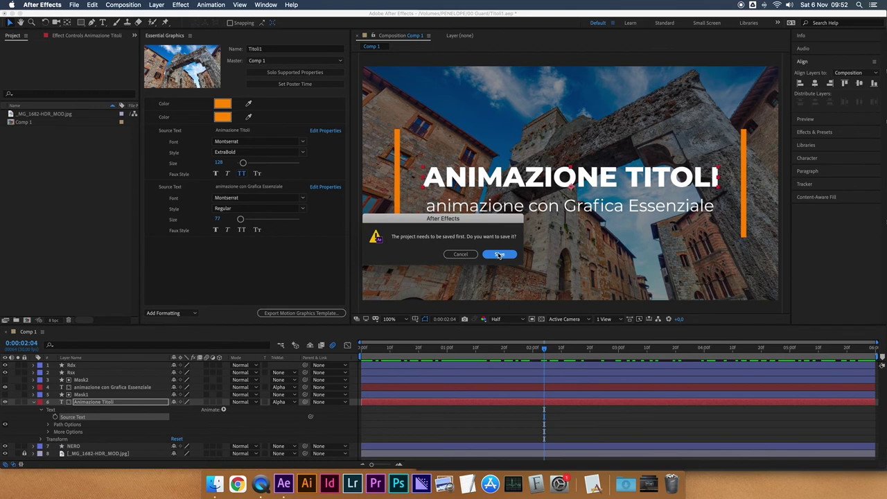
Save the project, export Titoli1 to the Local Templates Folder, then select the NERO layer.
click(498, 255)
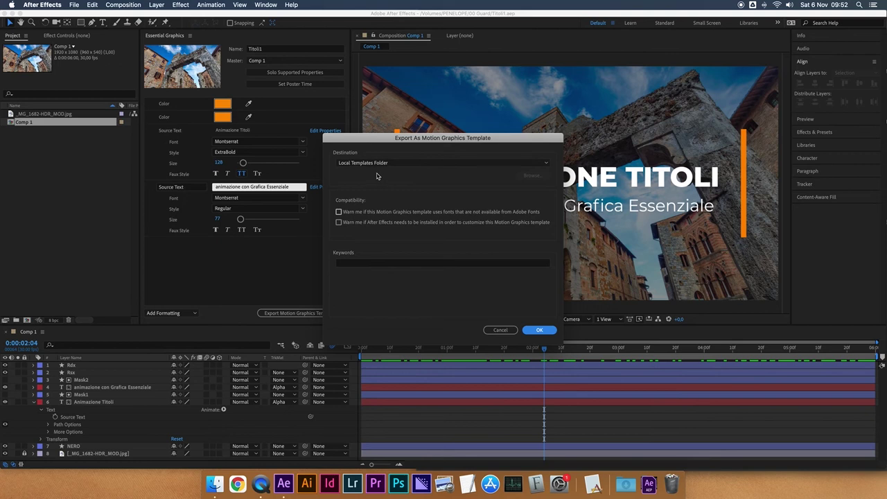
click(387, 163)
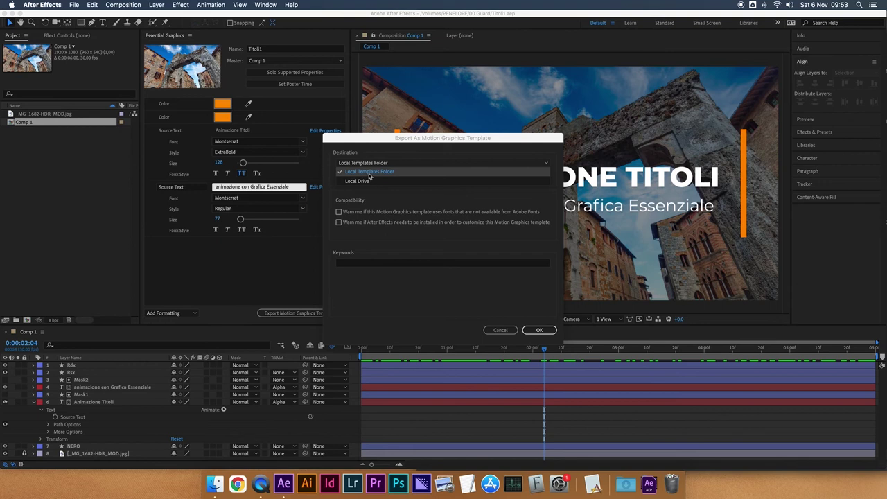
click(367, 172)
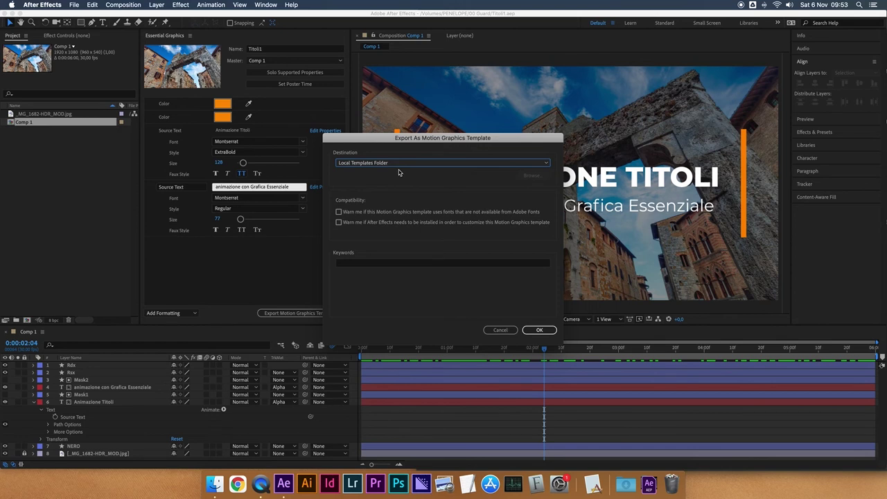
click(539, 330)
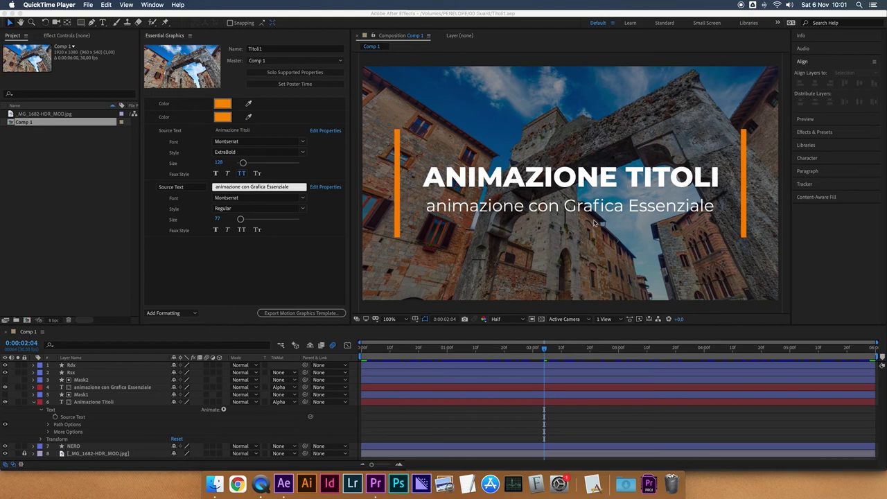
click(243, 266)
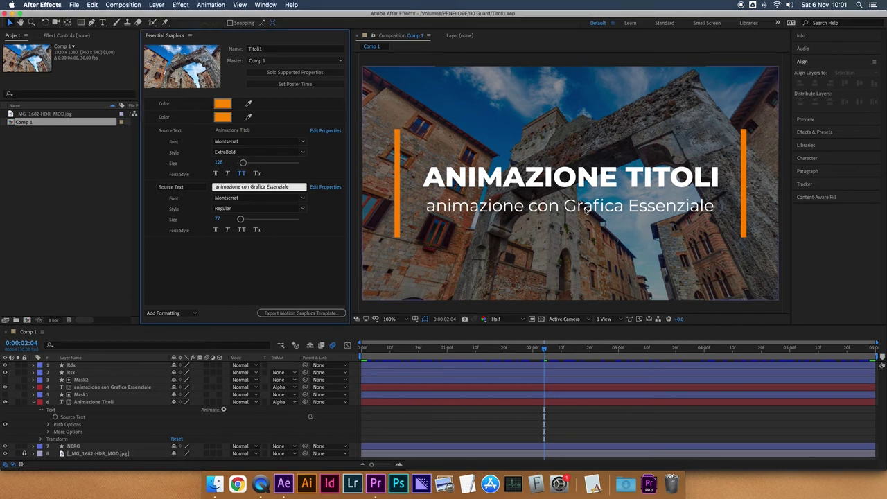
click(397, 93)
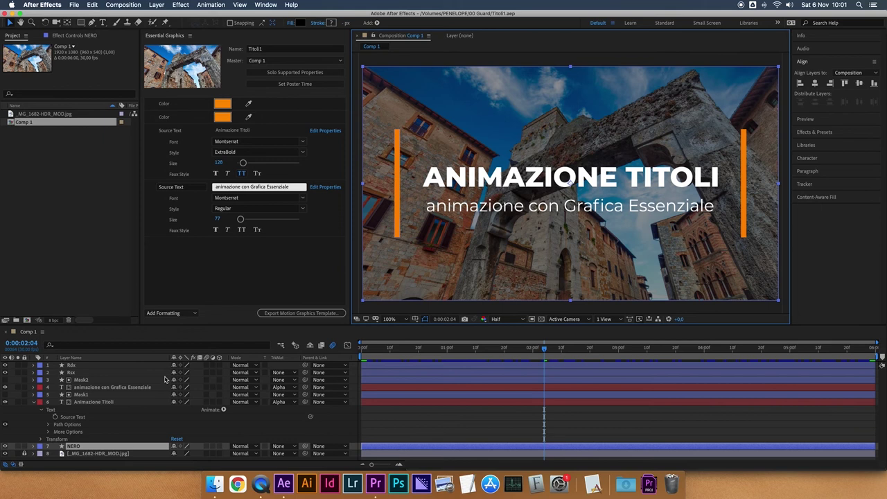
Hide and delete the _MG_1682-HDR_MOD.jpg background photo layer.
click(6, 453)
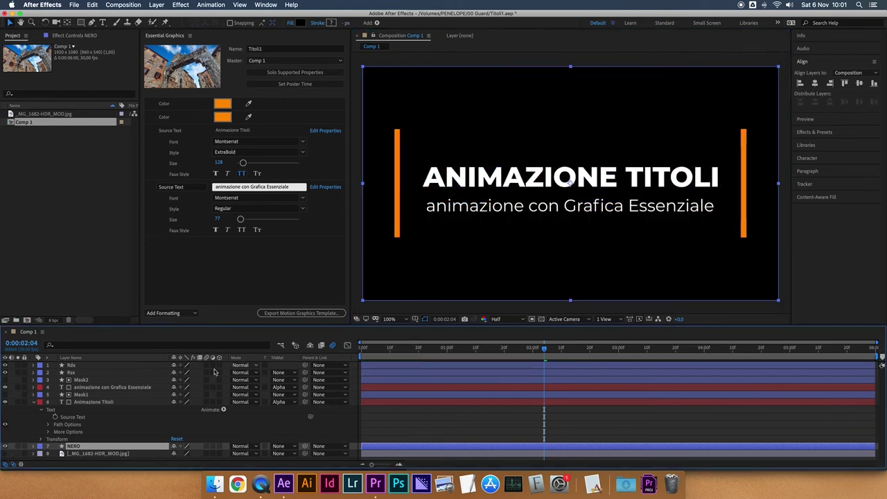
click(82, 453)
key(Delete)
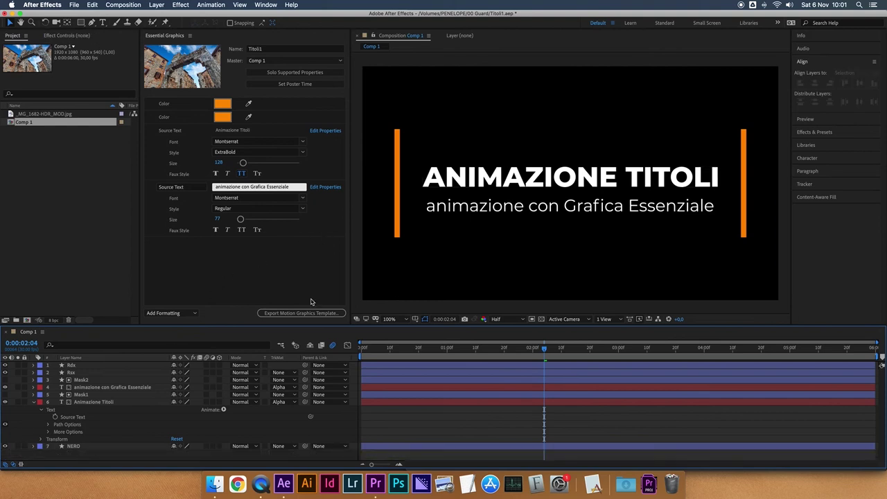
Save and re-export Titoli1 to the Local Templates Folder, replacing the earlier file.
click(295, 313)
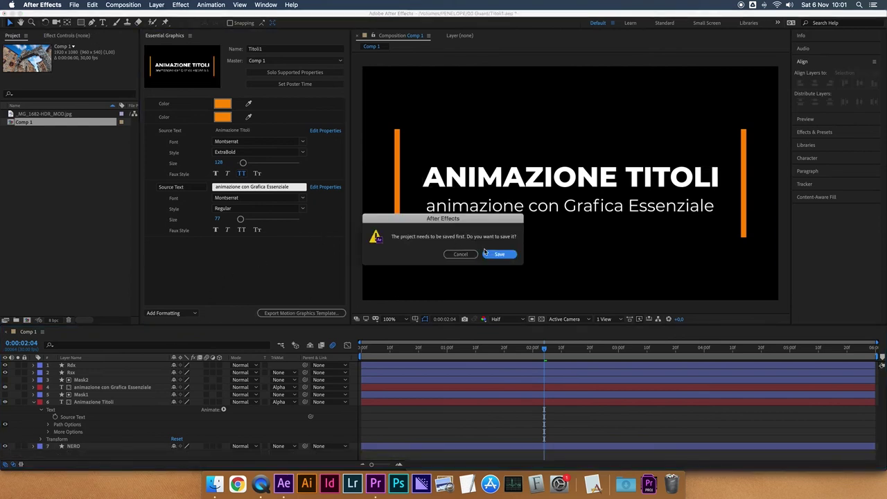
click(499, 255)
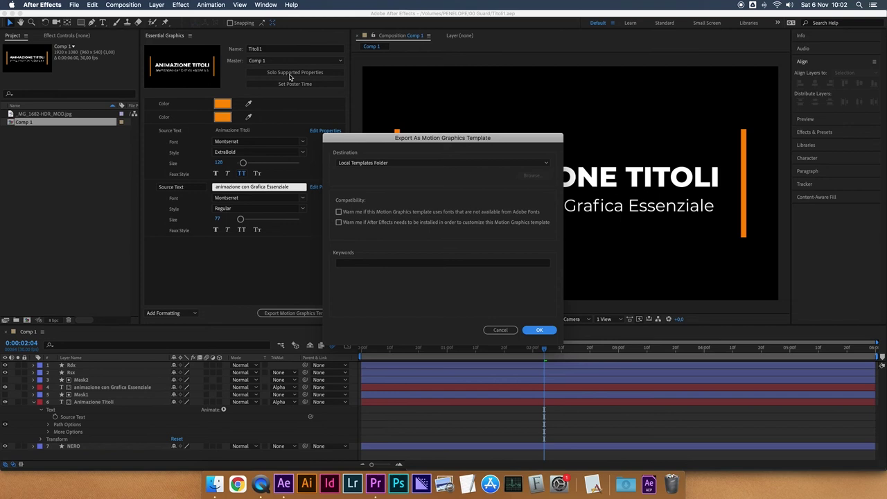
click(538, 331)
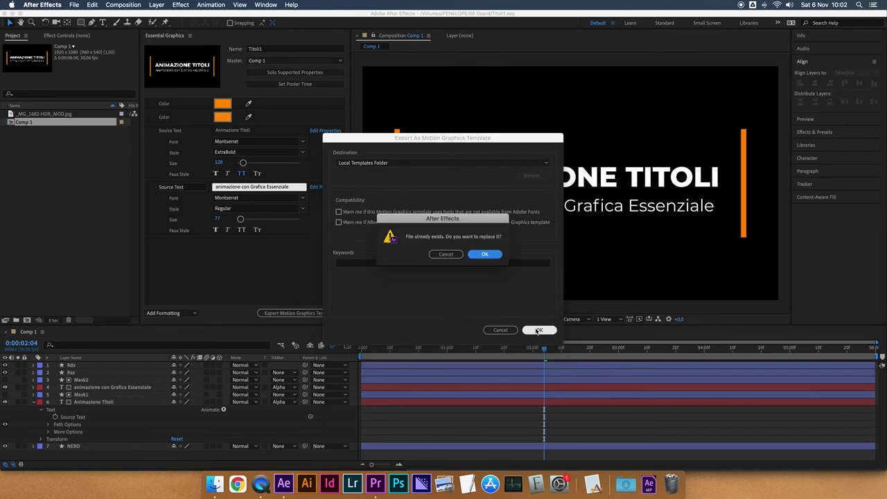
click(484, 254)
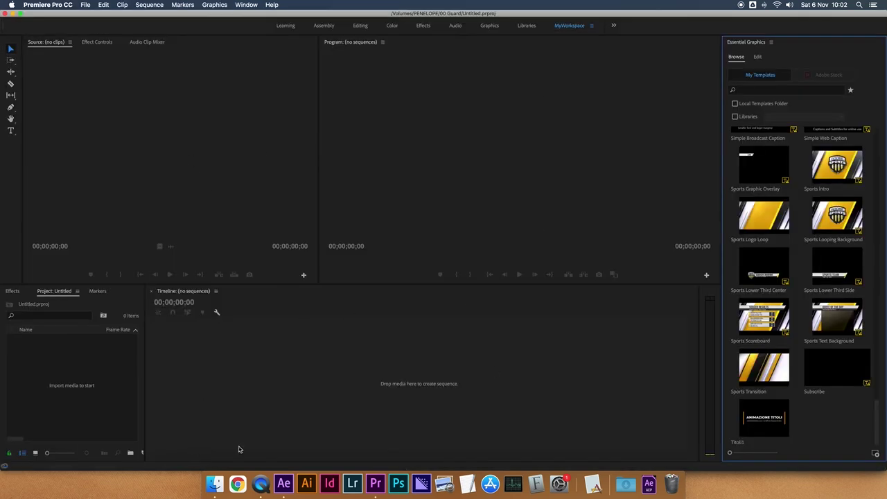
Import _MG_1682-HDR_MOD.jpg into the project and create Sequence 01 from the DSLR 1080p25 preset.
click(214, 483)
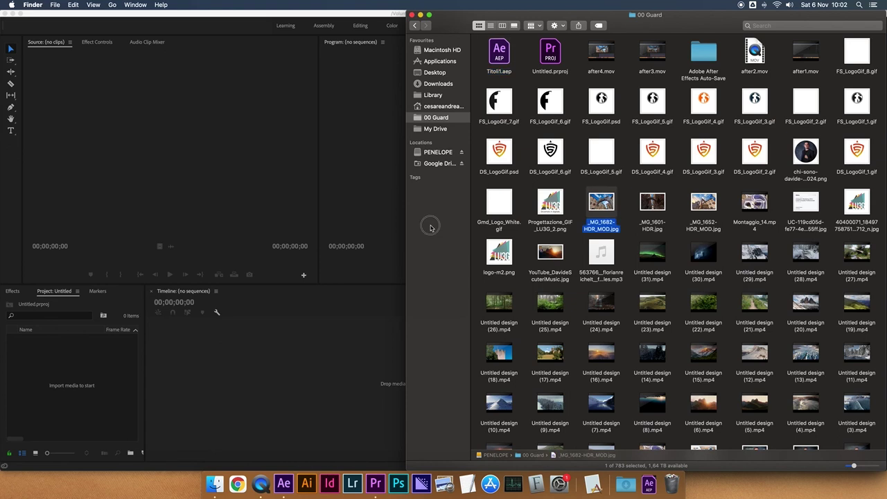
drag(430, 227, 65, 381)
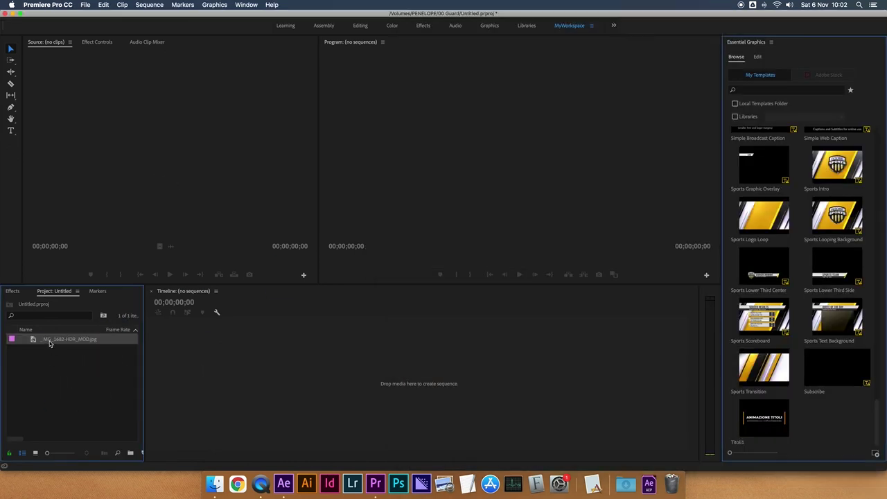
click(49, 340)
click(45, 348)
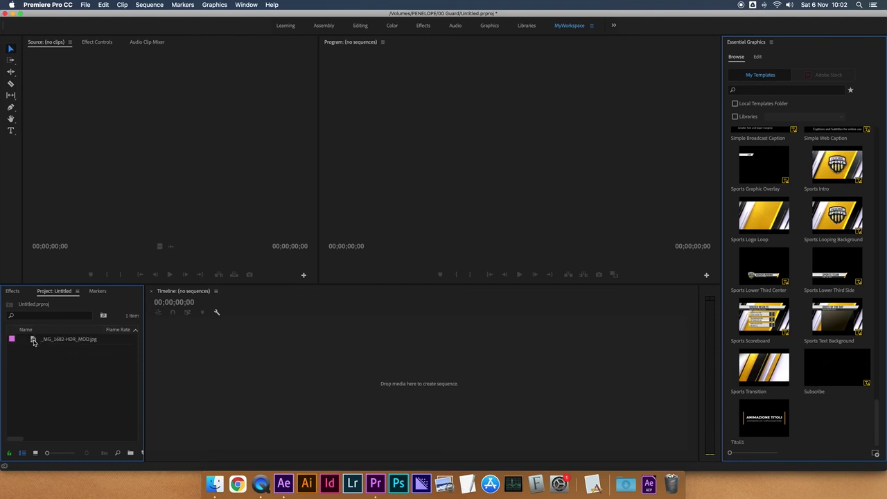
key(super+n)
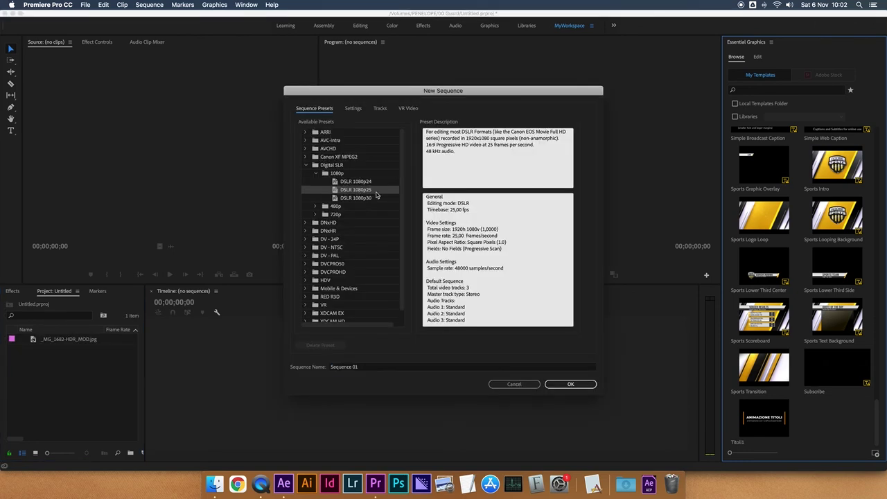
click(555, 384)
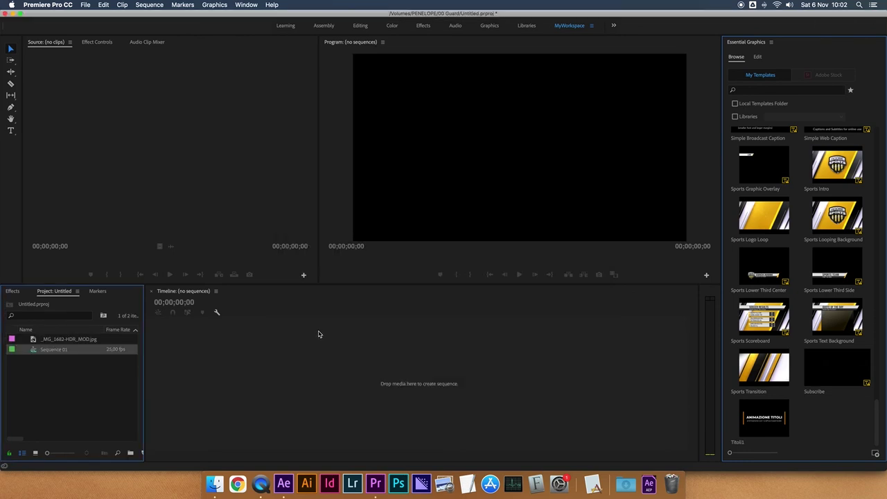
Put the photo on V1, scale it to 36 and extend it to 00:00:33:01.
mouse_move(46, 343)
mouse_down()
mouse_move(256, 385)
mouse_move(249, 377)
mouse_up()
key(=)
key(=)
click(251, 377)
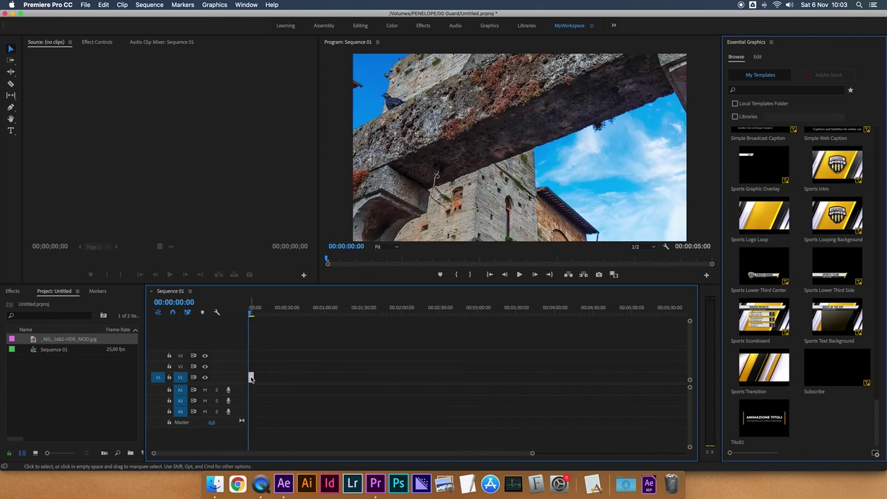
click(91, 42)
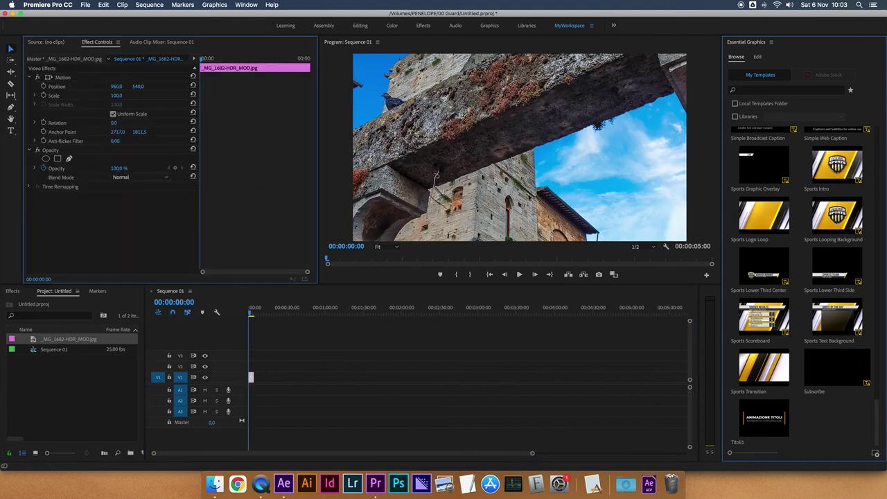
drag(113, 95, 69, 96)
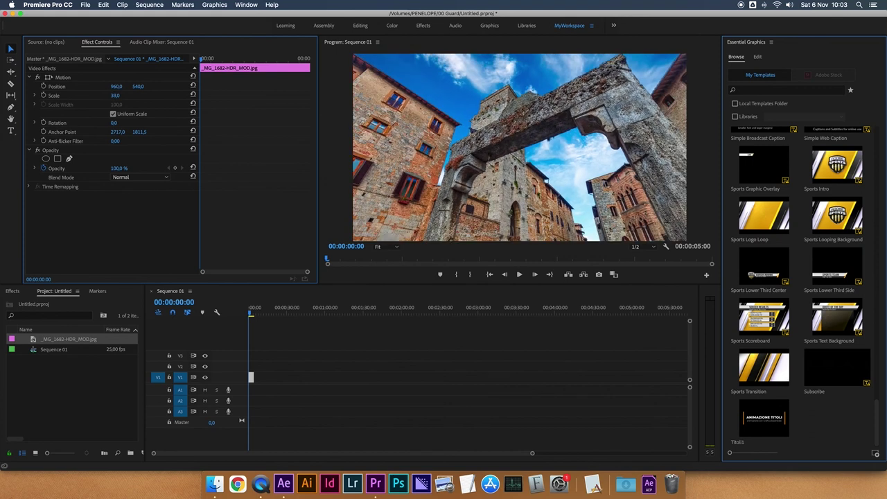
drag(115, 96, 111, 95)
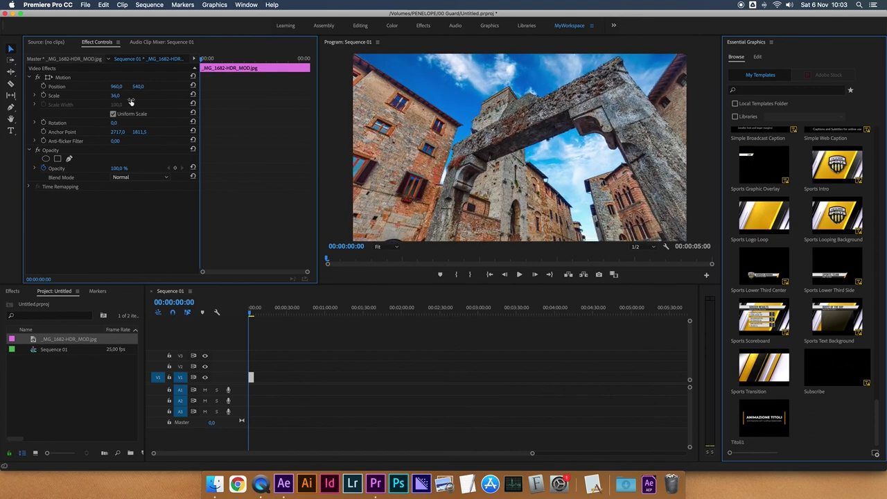
scroll(277, 379, up, 4)
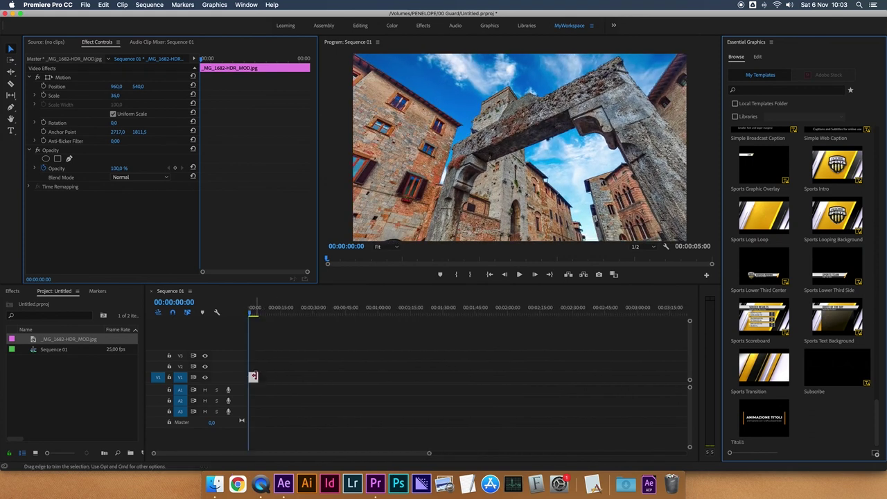
drag(253, 376, 318, 375)
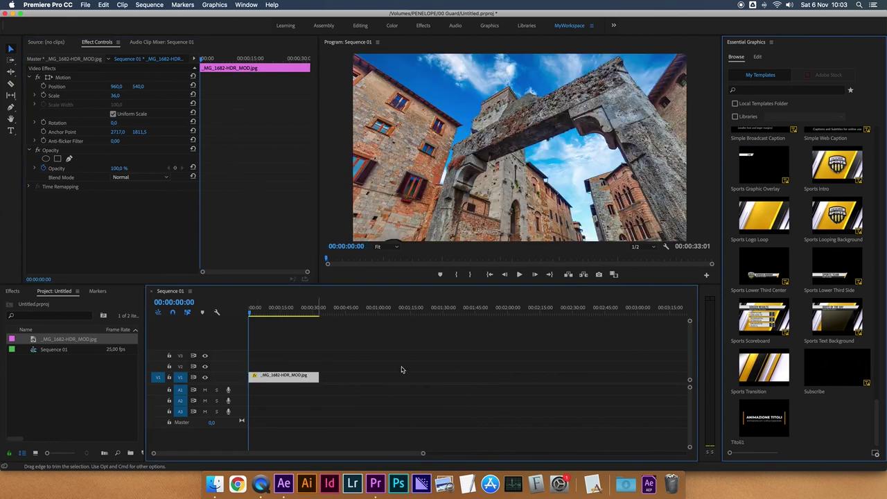
scroll(751, 184, up, 10)
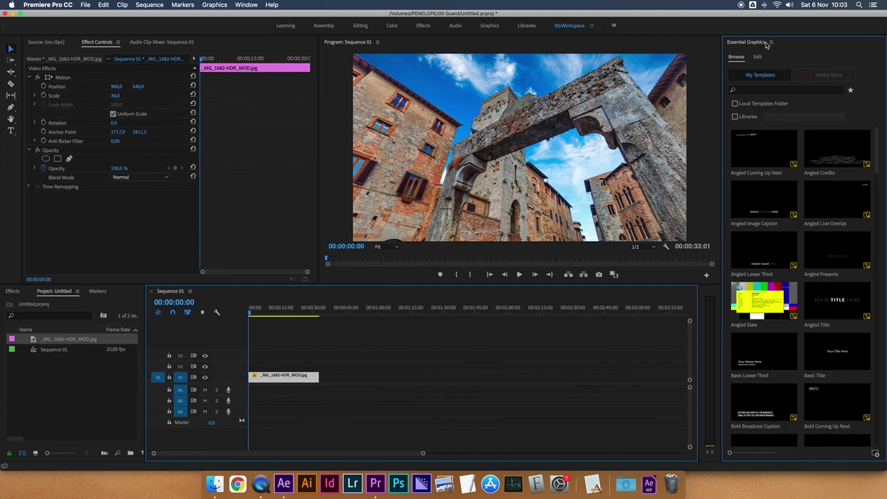
Scroll the Essential Graphics Browse list down to the custom Titoli1 template.
click(248, 6)
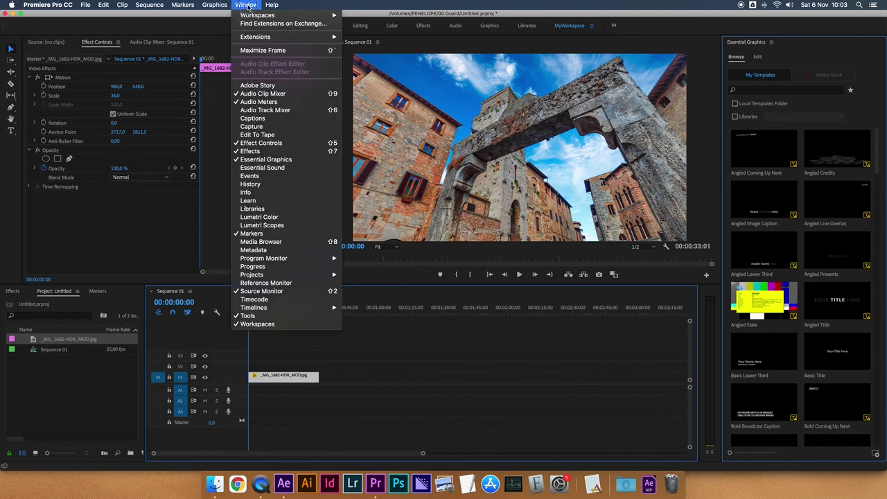
click(316, 3)
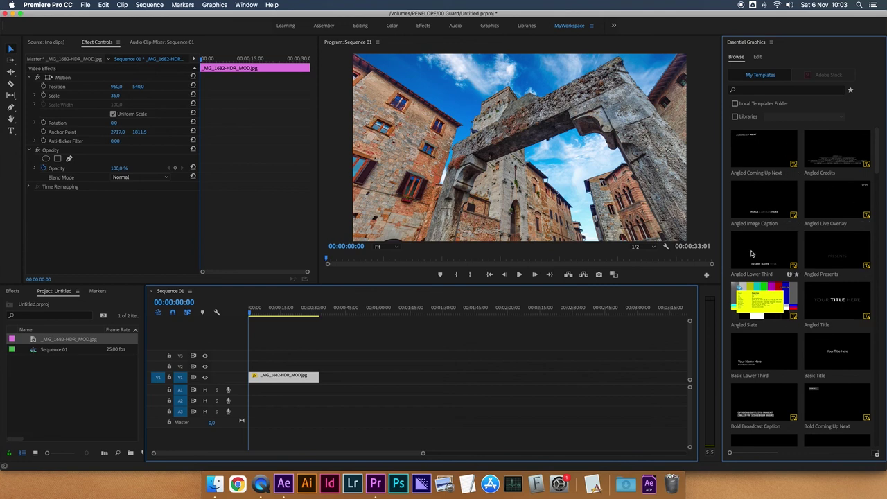
scroll(799, 249, down, 15)
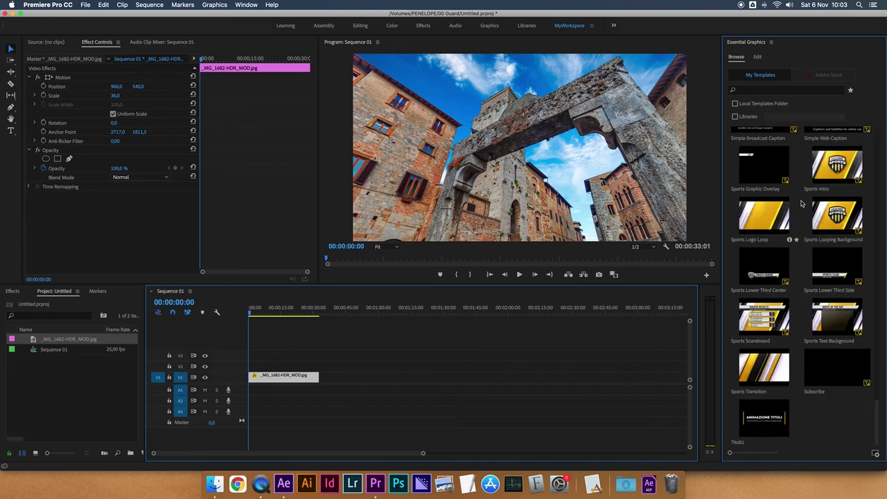
scroll(797, 219, up, 15)
scroll(796, 219, down, 5)
scroll(796, 219, down, 10)
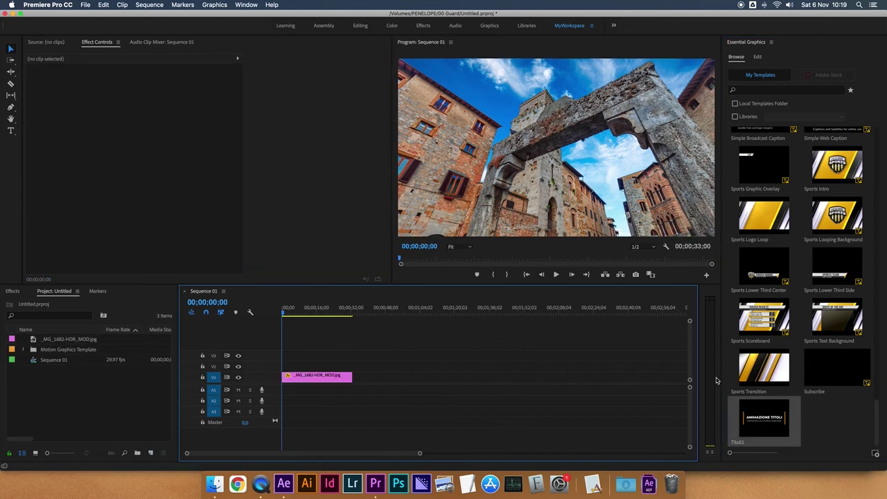
Place the Titoli1 template on V2 above the photo.
drag(761, 420, 403, 358)
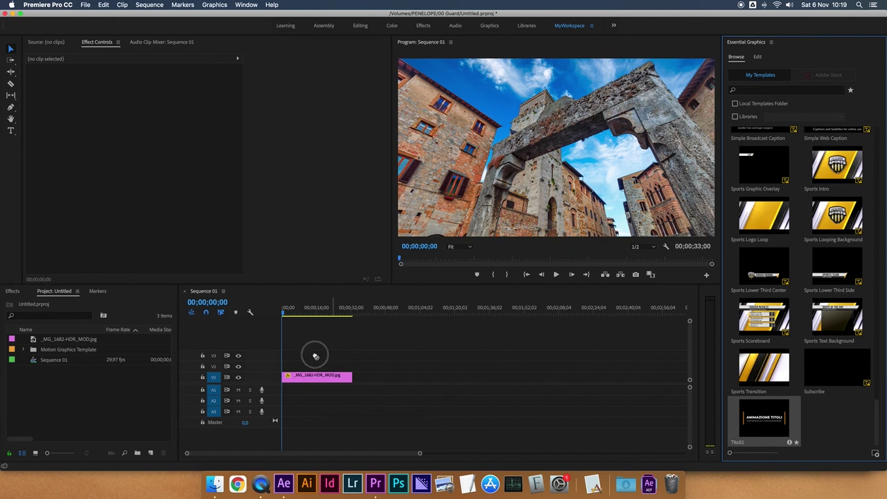
drag(403, 358, 313, 353)
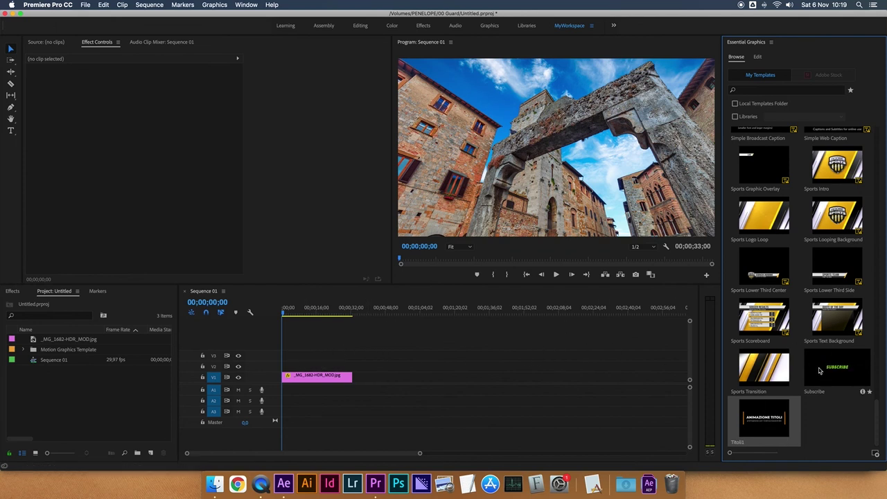
drag(820, 374, 432, 355)
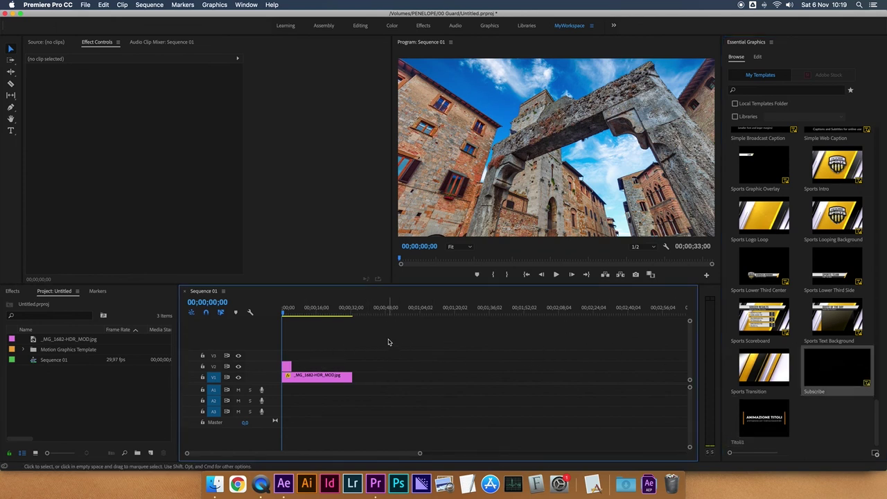
Preview the title animation and show its editable colours and text in the Edit tab.
key(space)
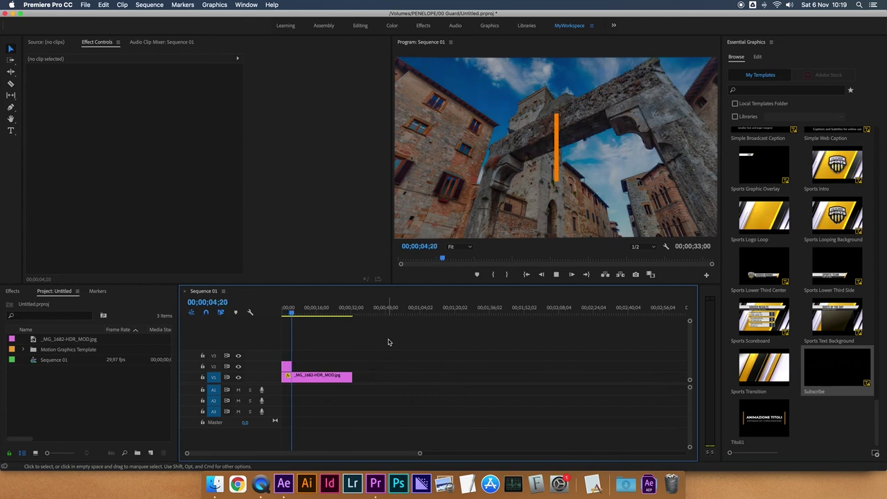
key(space)
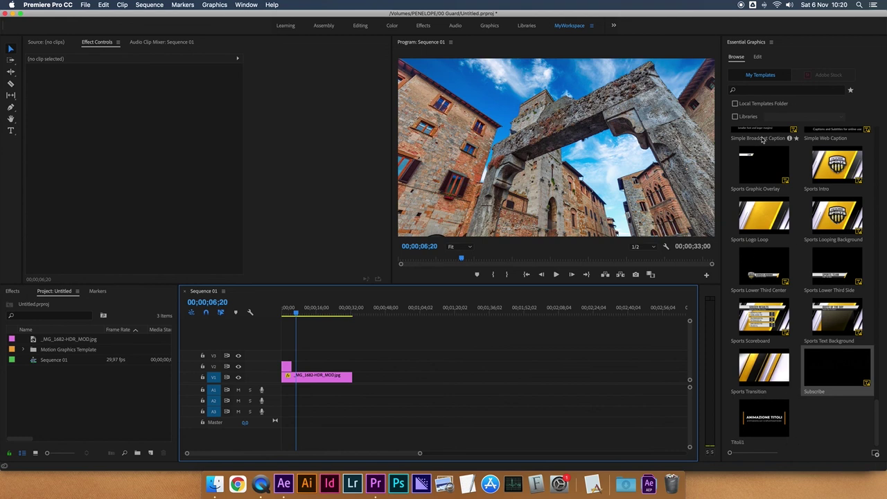
click(757, 58)
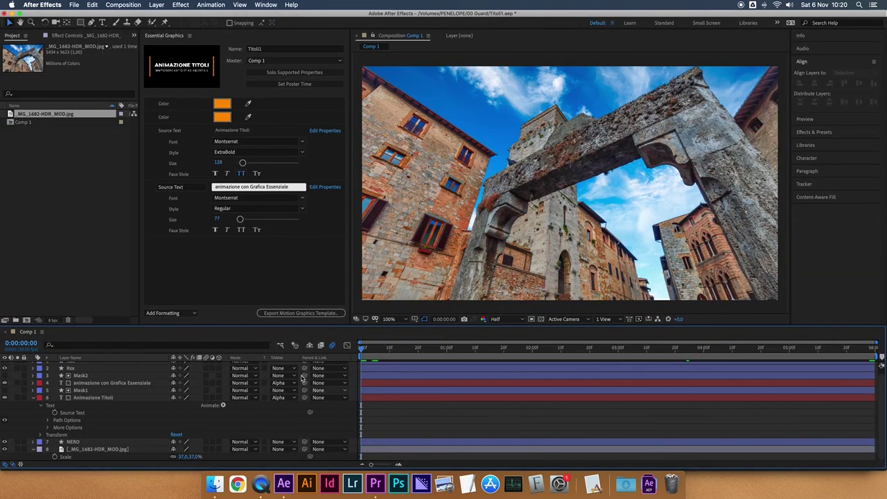
key(space)
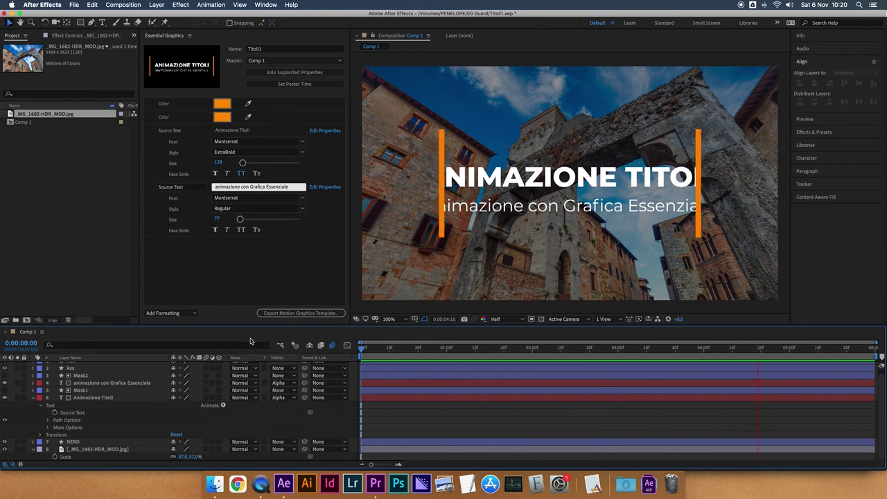
key(space)
key(space)
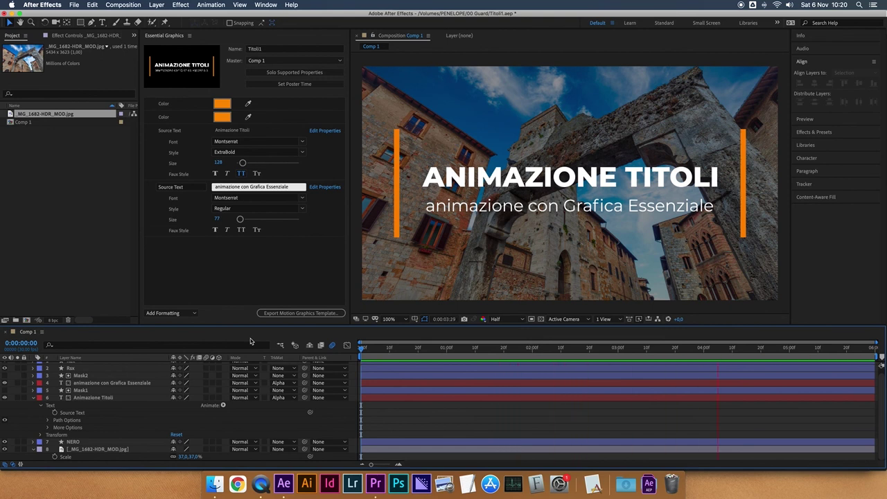
key(space)
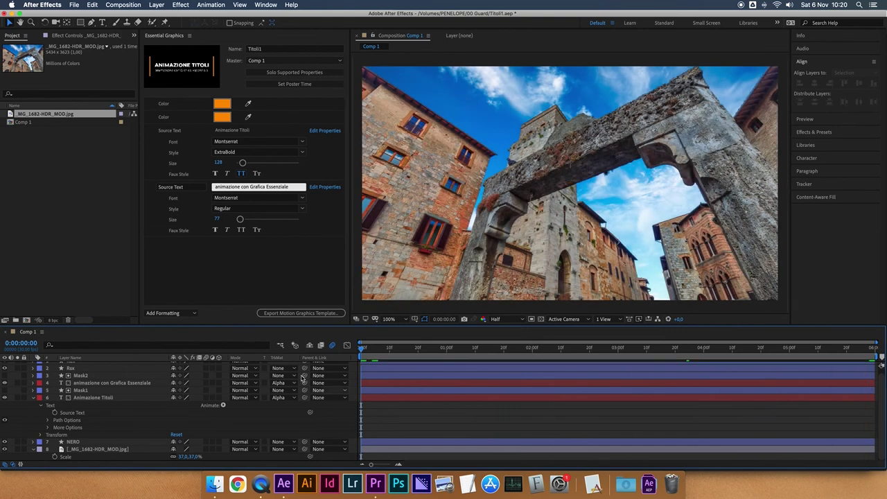
key(space)
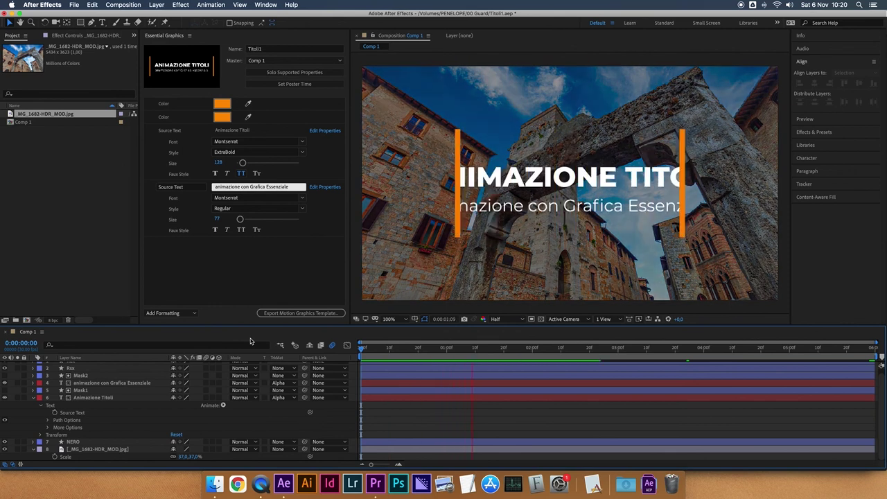